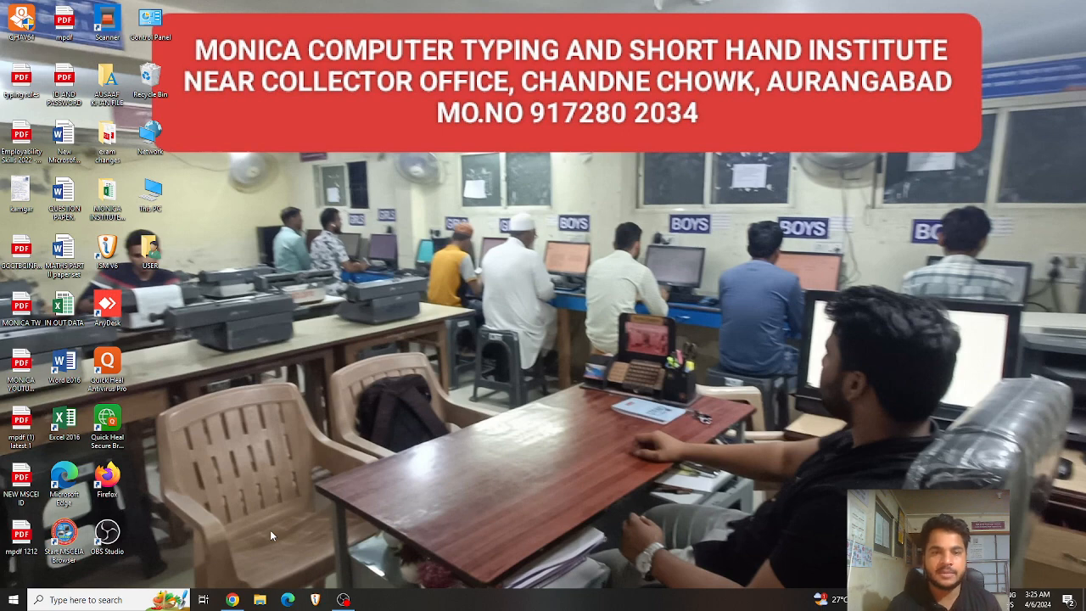
Step: Bring the Google Chrome browser window up on screen
{"action": "left_click", "coordinate": [232, 598]}
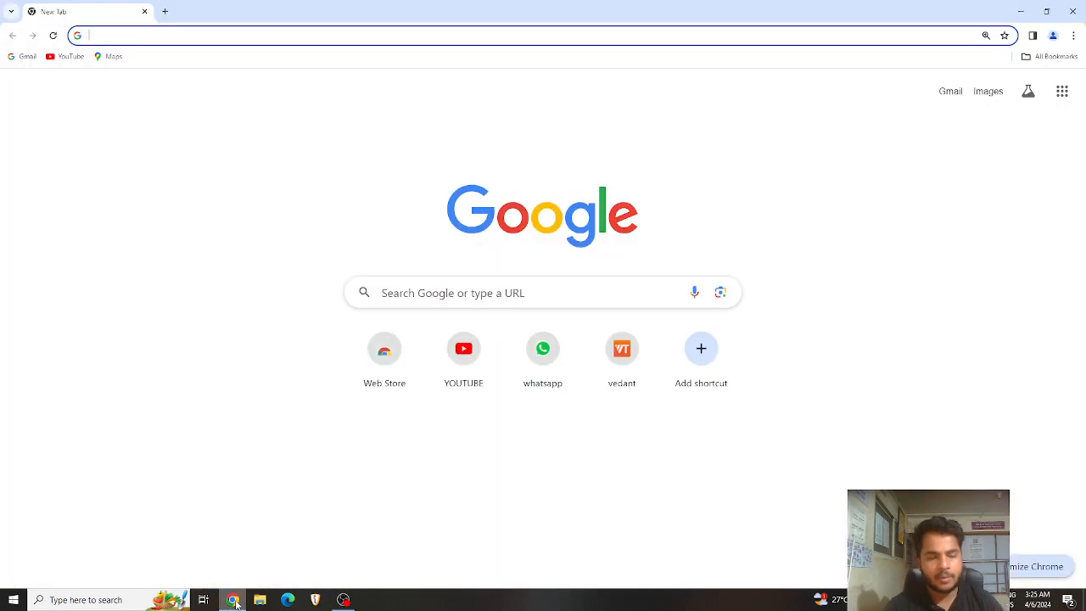
{"action": "left_click", "coordinate": [373, 34]}
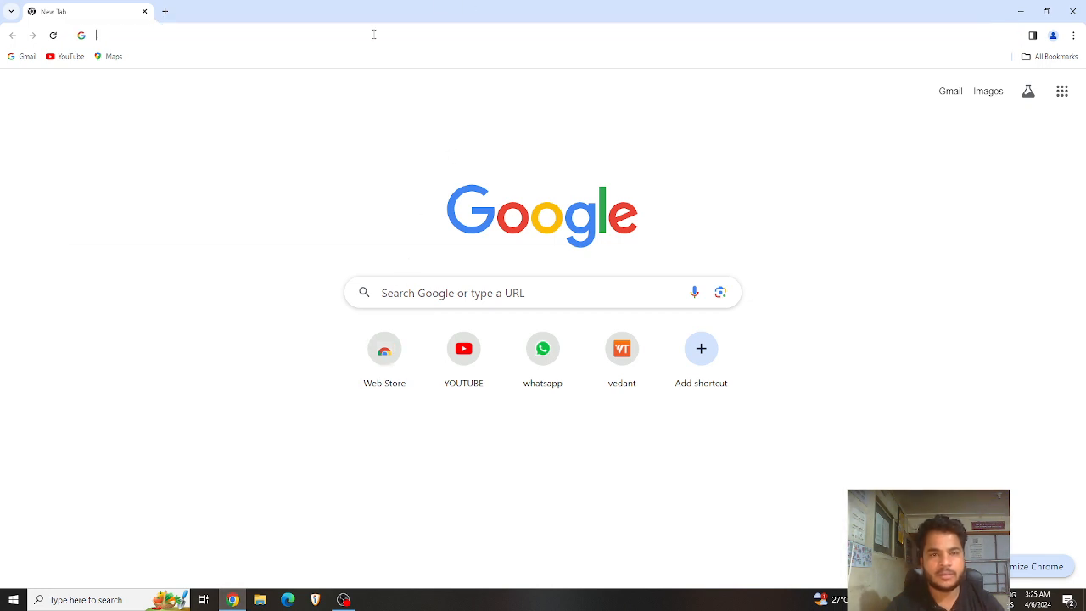
{"action": "left_click", "coordinate": [200, 323]}
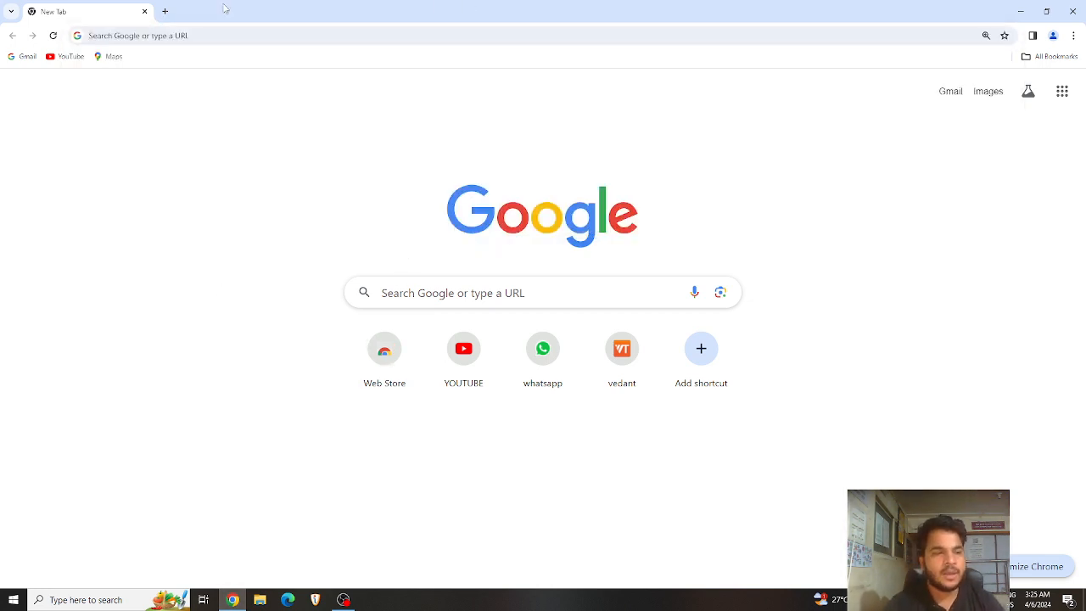
{"action": "left_click", "coordinate": [1021, 11]}
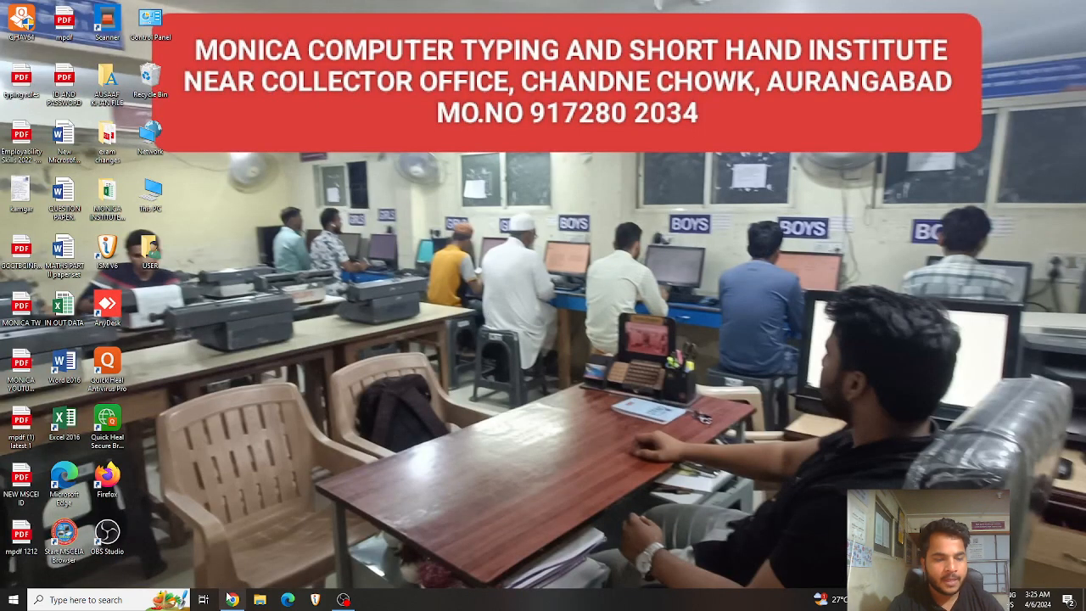
{"action": "left_click", "coordinate": [232, 600]}
Step: Search Google for 'I LOVE PDF' and open the iLovePDF result
{"action": "left_click", "coordinate": [282, 35]}
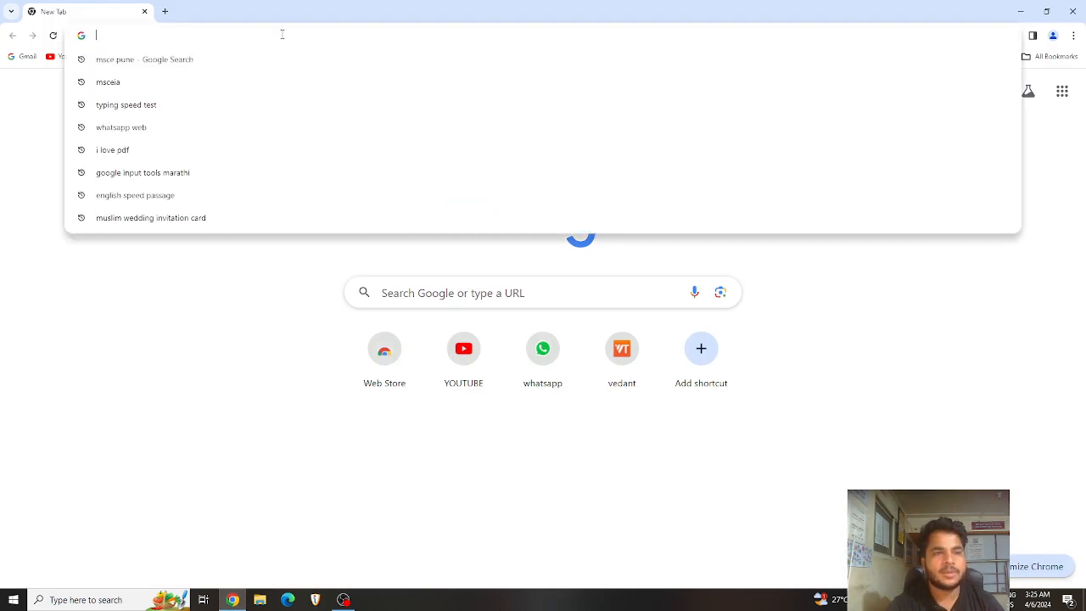
{"action": "type", "text": "I"}
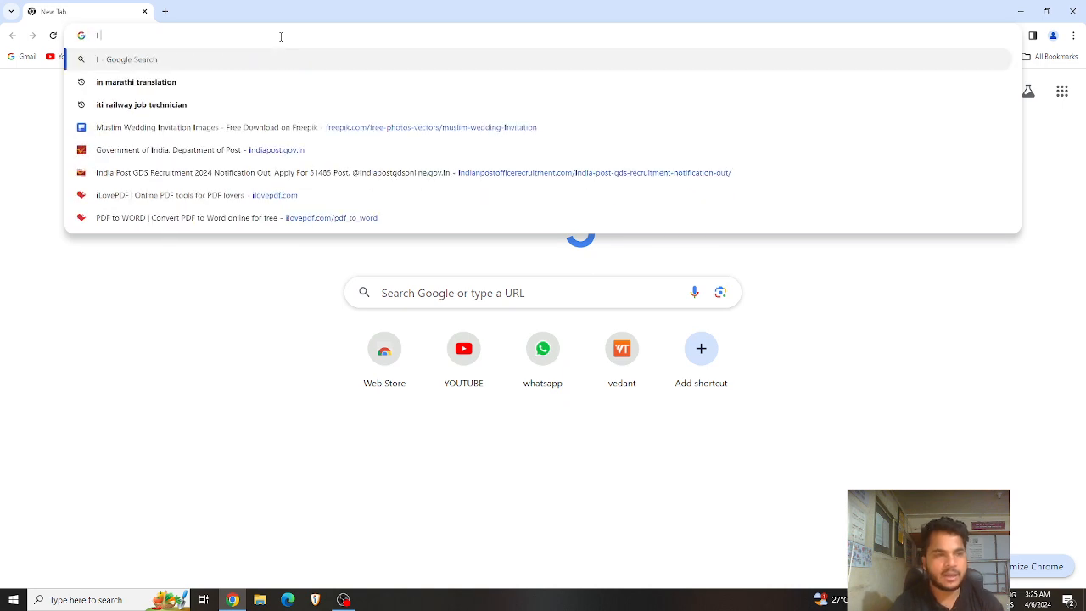
{"action": "type", "text": " LOVE PDF"}
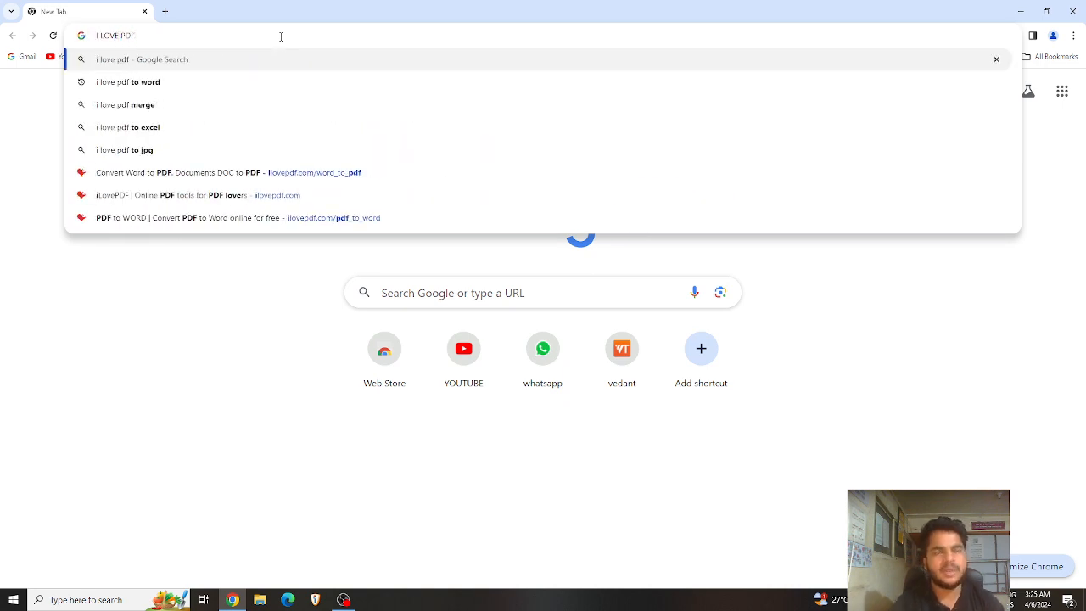
{"action": "key", "text": "Return"}
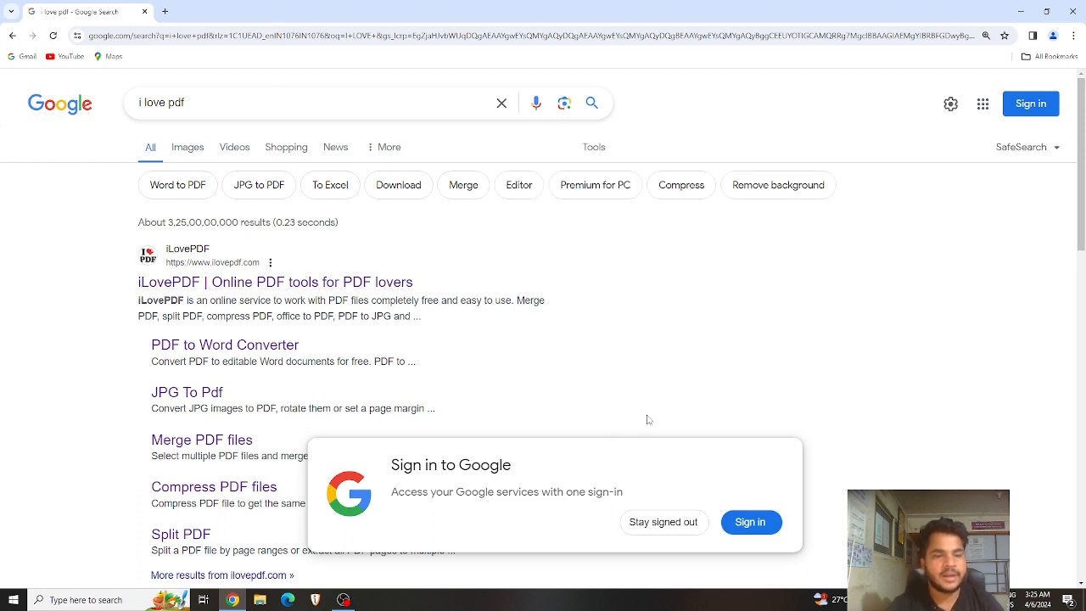
{"action": "left_click", "coordinate": [663, 522]}
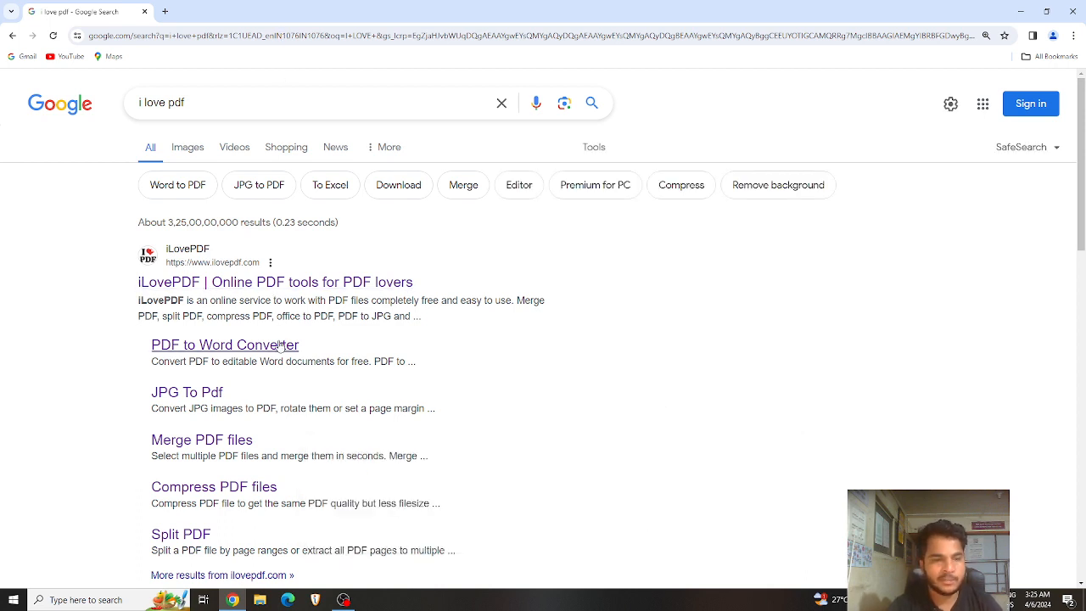
{"action": "left_click", "coordinate": [232, 289]}
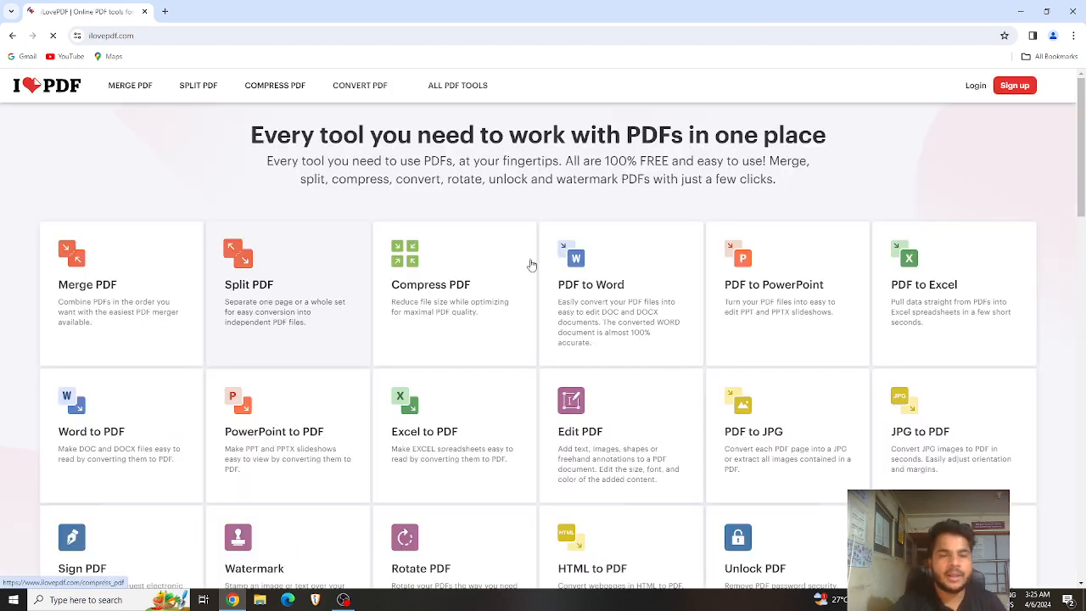
Step: Choose Merge PDF from iLovePDF's ALL PDF TOOLS menu
{"action": "scroll", "coordinate": [524, 392], "scroll_direction": "down", "scroll_amount": 2}
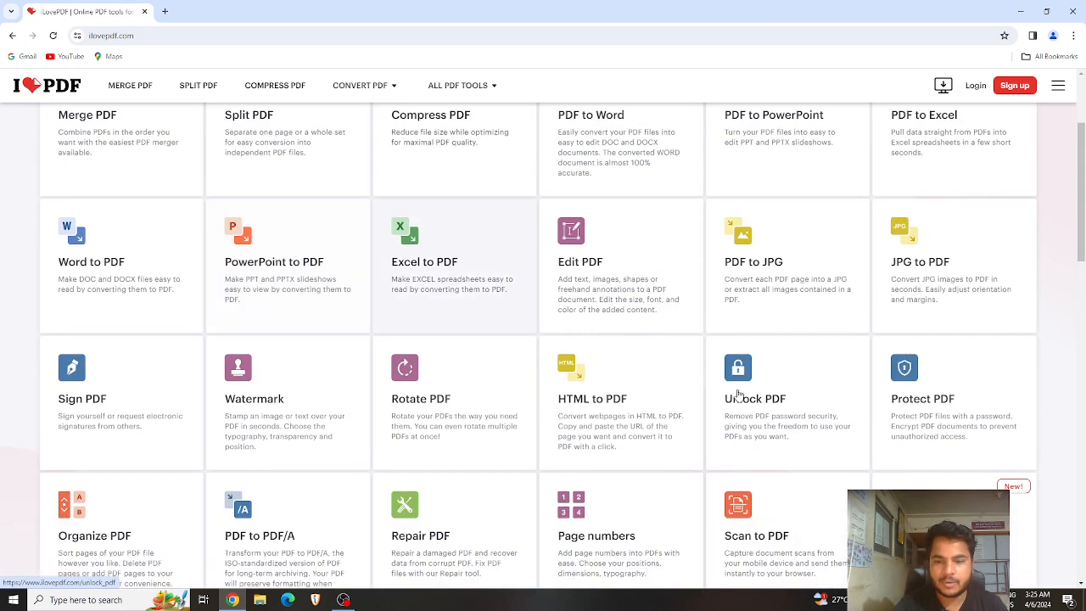
{"action": "scroll", "coordinate": [526, 348], "scroll_direction": "down", "scroll_amount": 3}
{"action": "scroll", "coordinate": [475, 356], "scroll_direction": "up", "scroll_amount": 5}
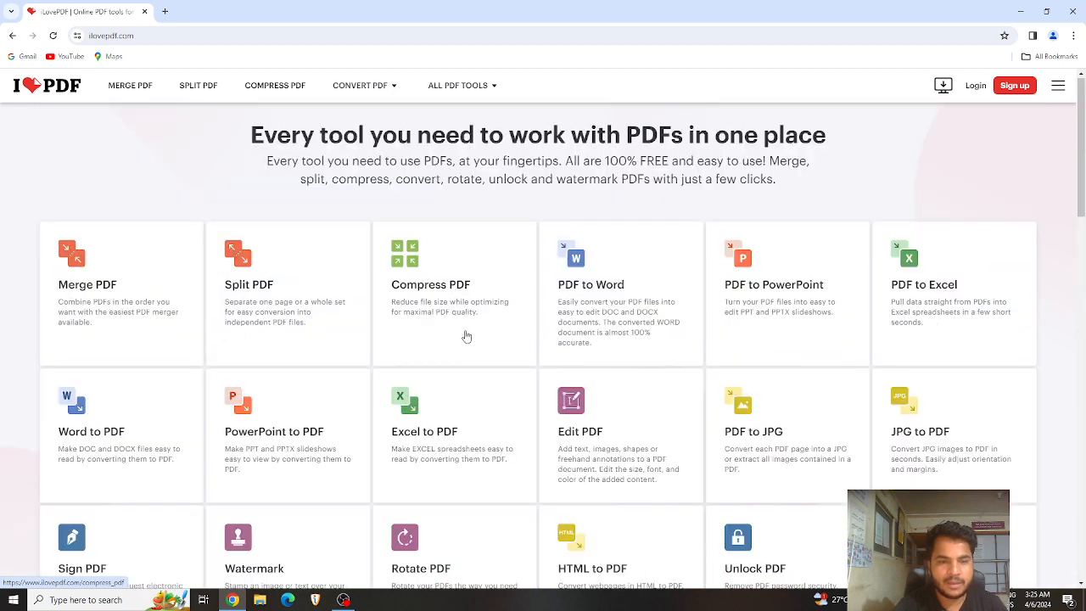
{"action": "mouse_move", "coordinate": [480, 88]}
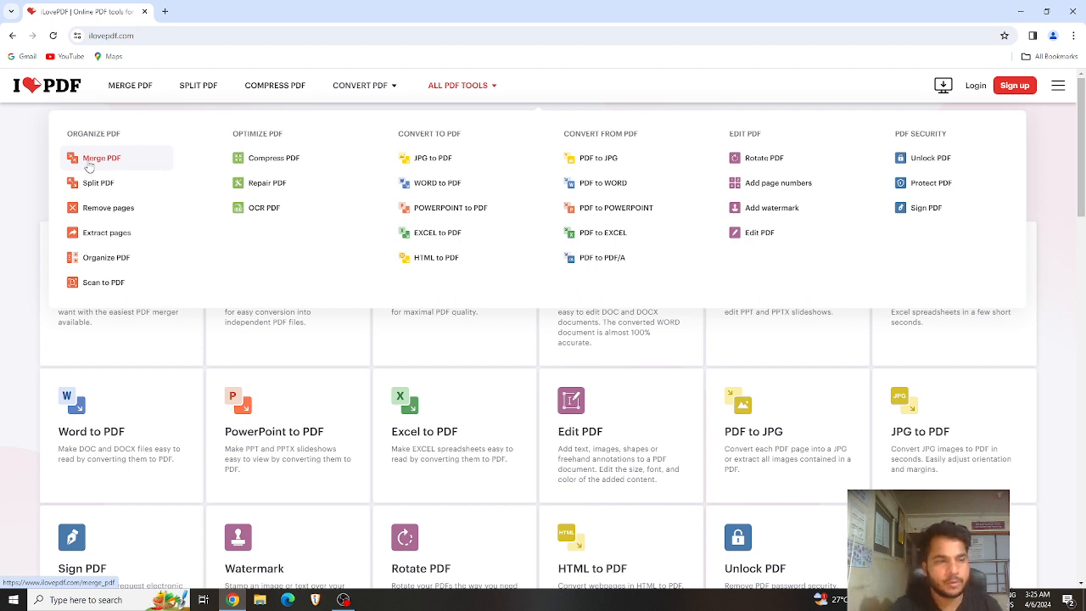
{"action": "left_click", "coordinate": [89, 165]}
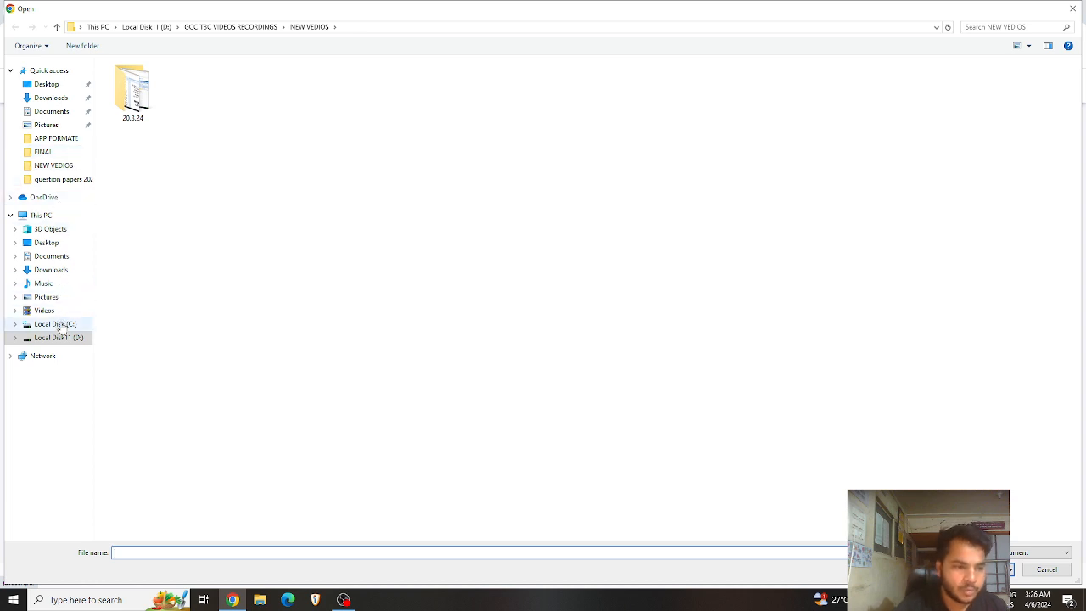
Step: Browse through the Open dialog's folders to the Desktop
{"action": "left_click", "coordinate": [68, 166]}
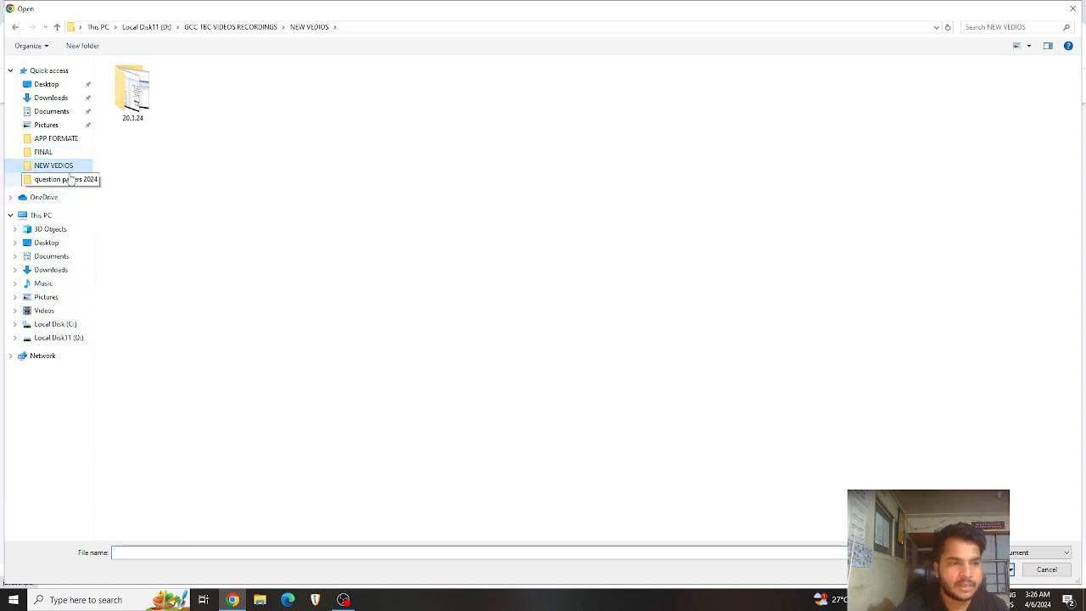
{"action": "left_click", "coordinate": [70, 180]}
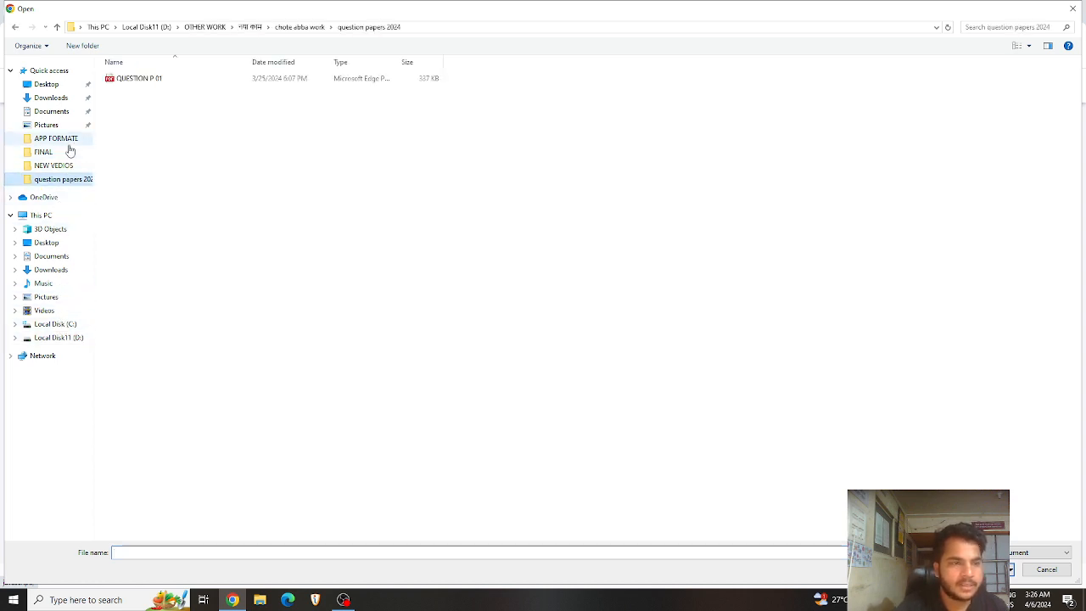
{"action": "left_click", "coordinate": [66, 151]}
{"action": "left_click", "coordinate": [66, 85]}
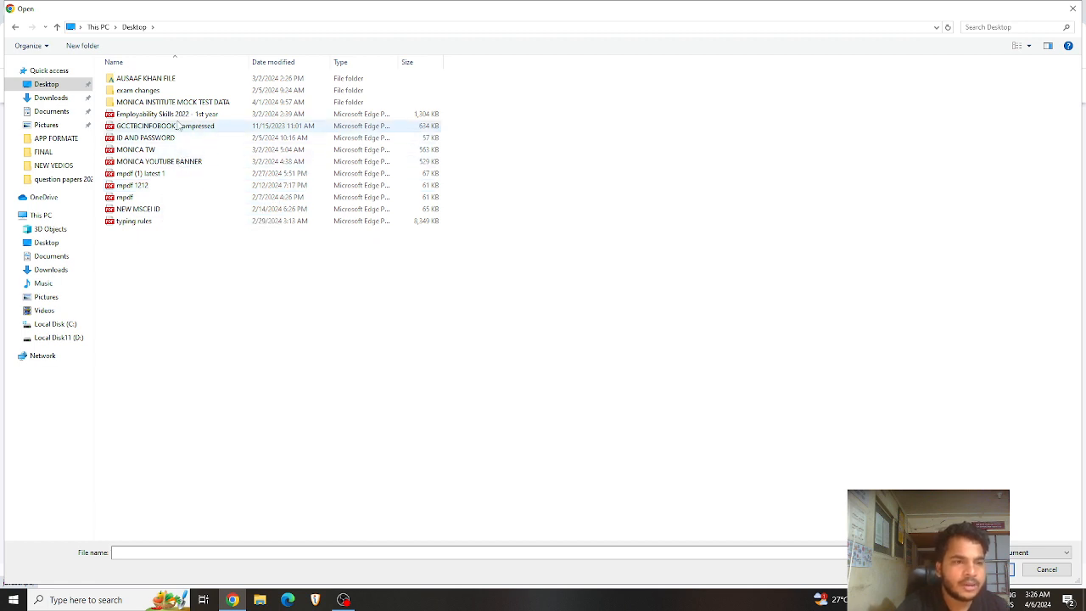
Step: Try selecting various Desktop PDFs, then clear the selection
{"action": "left_click", "coordinate": [177, 222]}
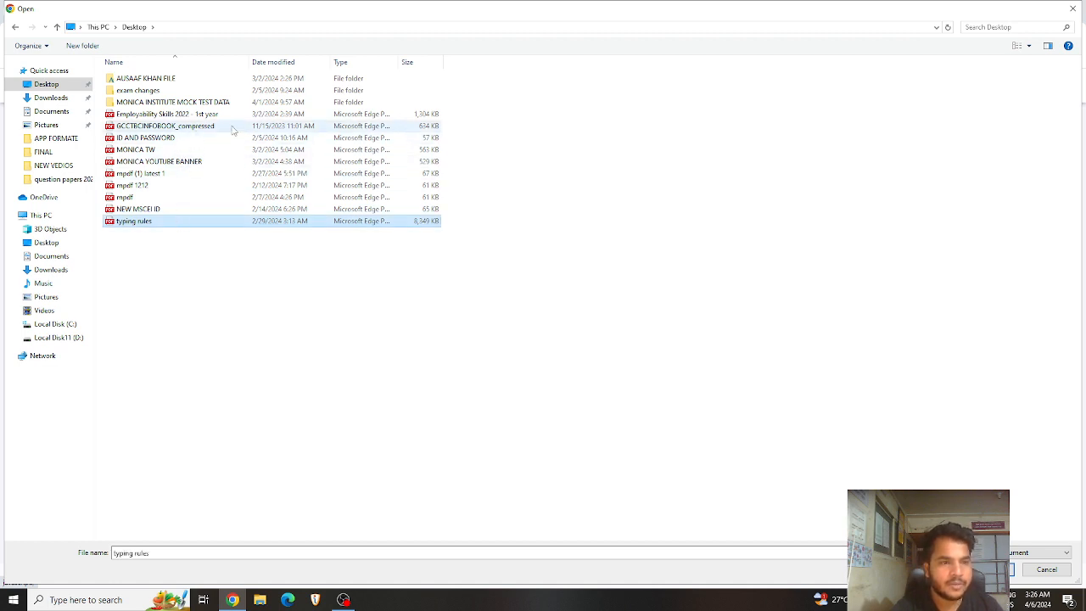
{"action": "left_click", "coordinate": [232, 127], "text": "ctrl"}
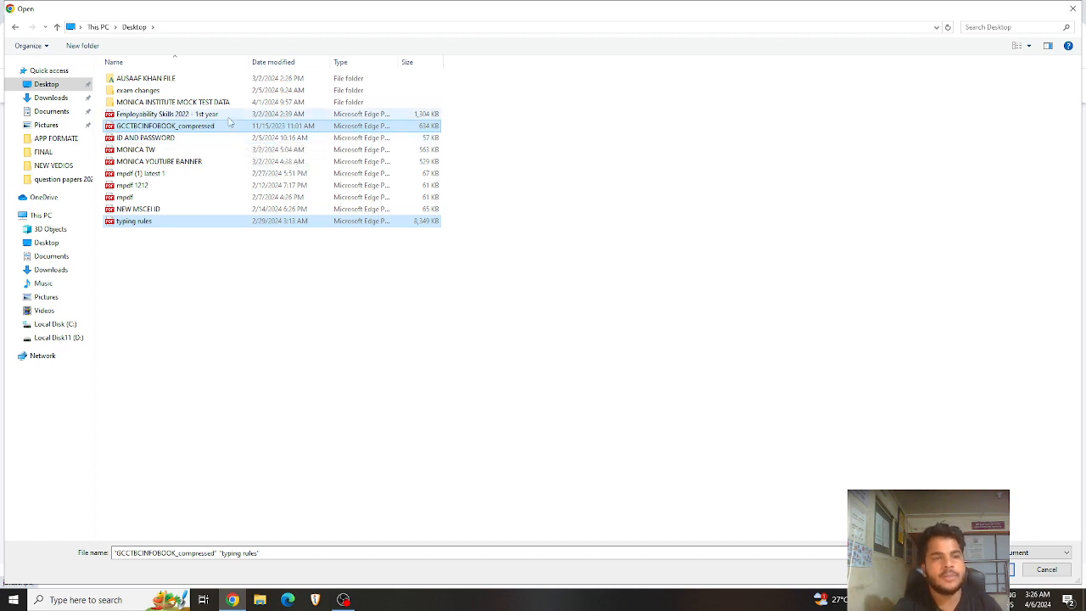
{"action": "left_click", "coordinate": [229, 119], "text": "ctrl"}
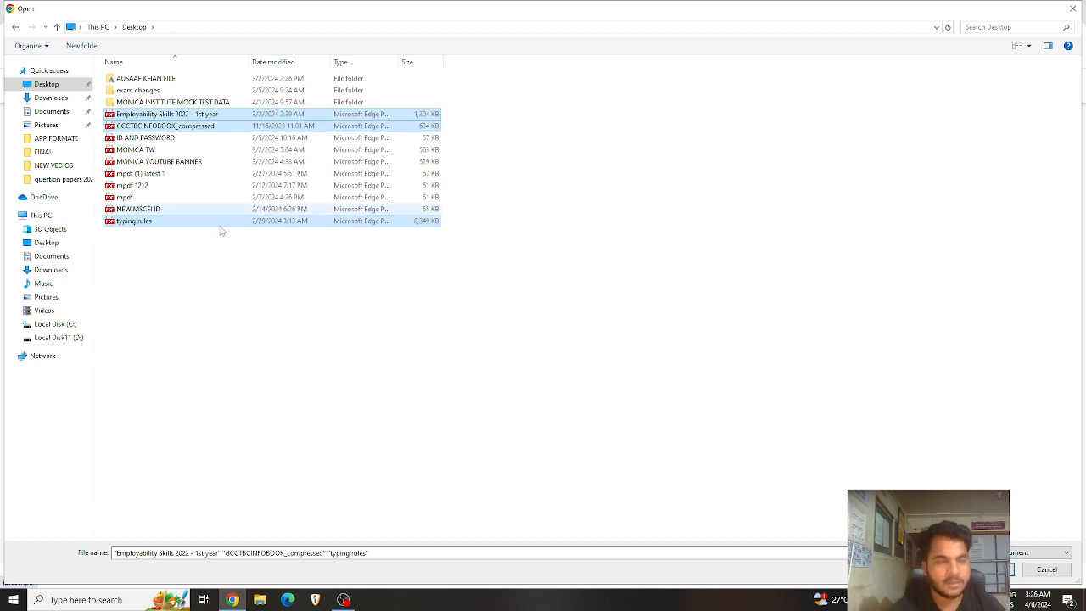
{"action": "left_click", "coordinate": [206, 183]}
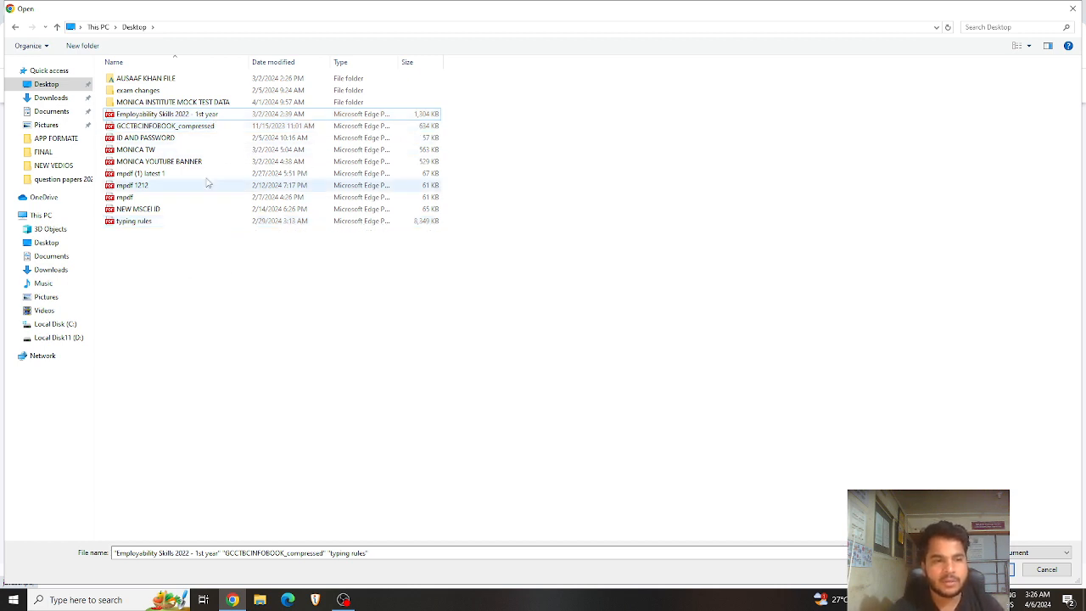
{"action": "left_click", "coordinate": [218, 116]}
{"action": "left_click", "coordinate": [219, 128]}
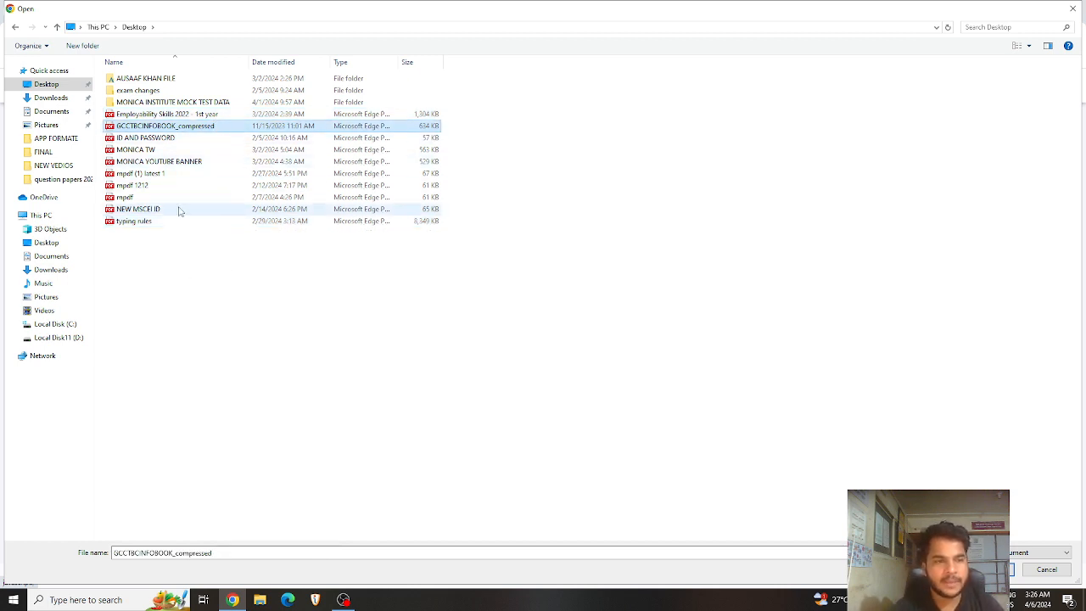
{"action": "left_click", "coordinate": [161, 223]}
{"action": "left_click", "coordinate": [220, 115]}
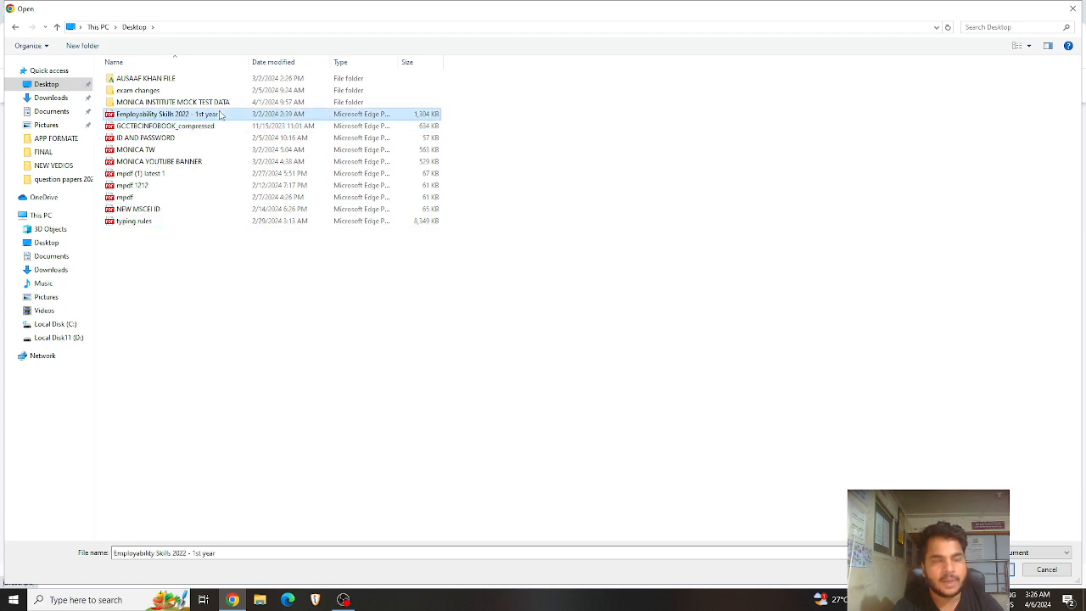
{"action": "left_click", "coordinate": [244, 127], "text": "ctrl"}
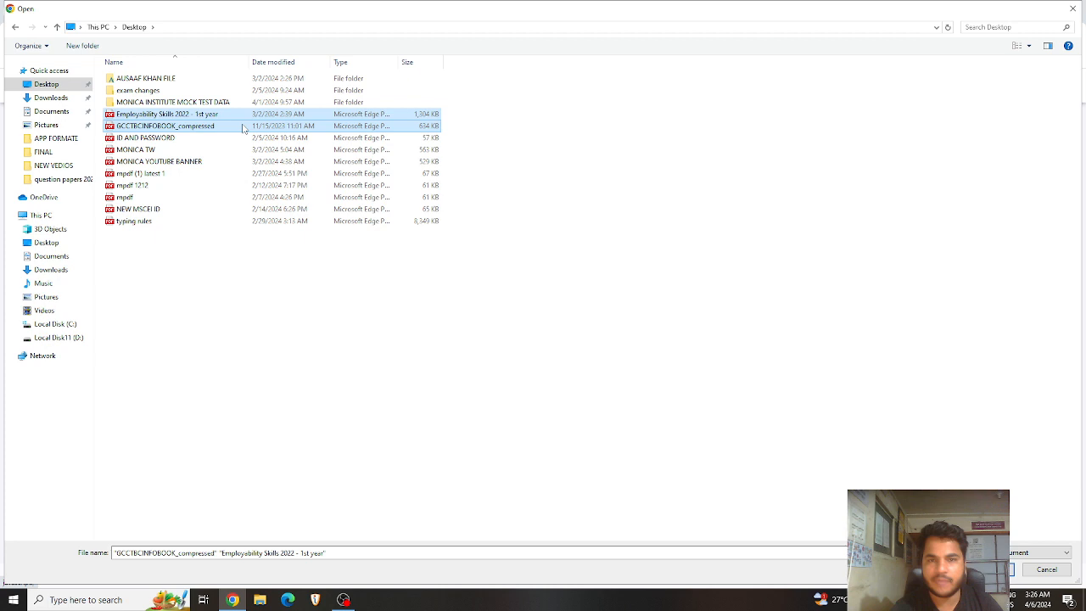
{"action": "left_click", "coordinate": [156, 223], "text": "ctrl"}
{"action": "left_click", "coordinate": [160, 138], "text": "ctrl"}
{"action": "left_click", "coordinate": [160, 151], "text": "ctrl"}
{"action": "left_click", "coordinate": [163, 174], "text": "ctrl"}
{"action": "left_click", "coordinate": [164, 197], "text": "ctrl"}
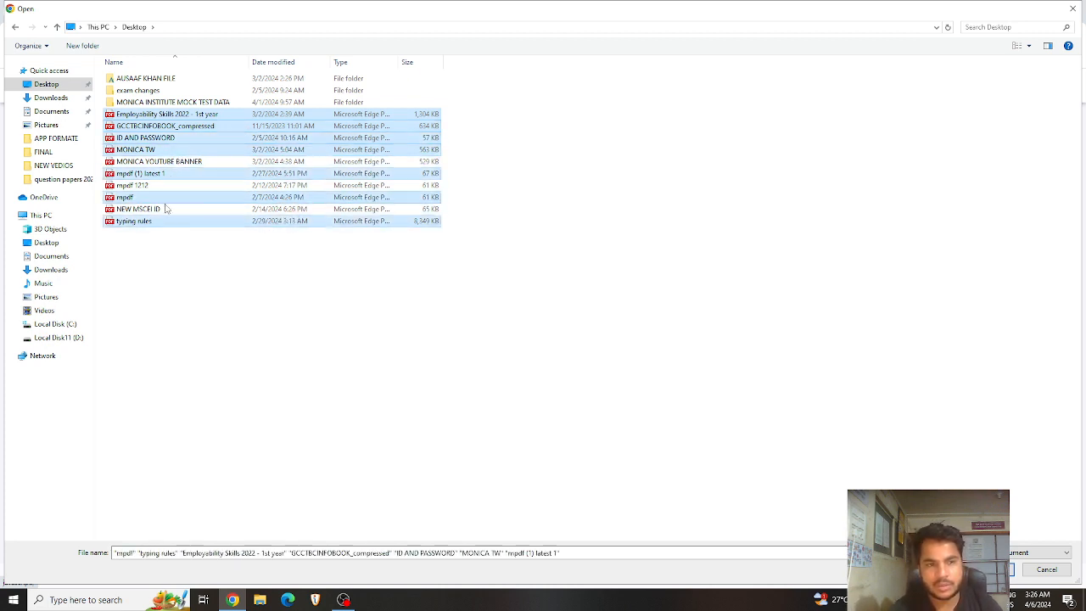
{"action": "left_click", "coordinate": [179, 173], "text": "ctrl"}
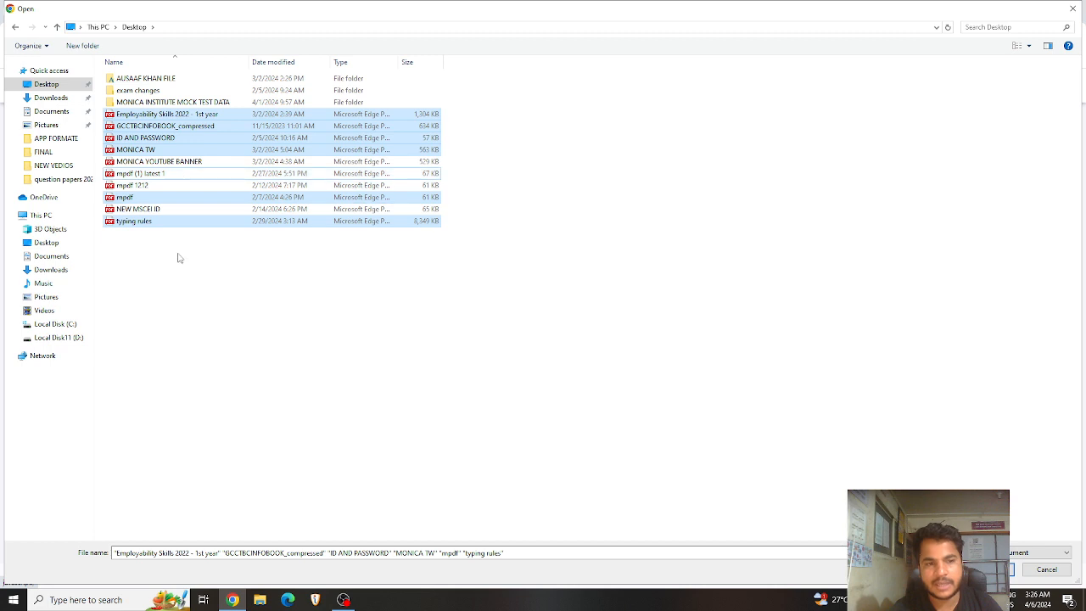
{"action": "left_click", "coordinate": [183, 296]}
Step: Select GCCTBCINFOBOOK_compressed and typing rules together and upload them
{"action": "left_click", "coordinate": [203, 116]}
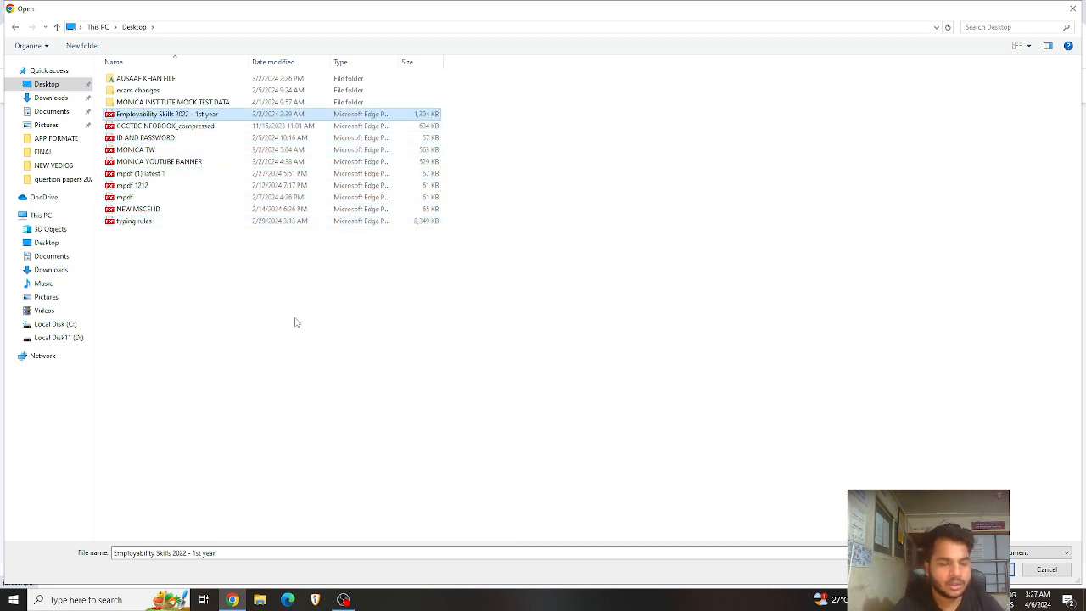
{"action": "key", "text": "shift+Down"}
{"action": "key", "text": "shift+Down"}
{"action": "key", "text": "shift+Down"}
{"action": "key", "text": "shift+Down"}
{"action": "key", "text": "shift+Down"}
{"action": "key", "text": "shift+Down"}
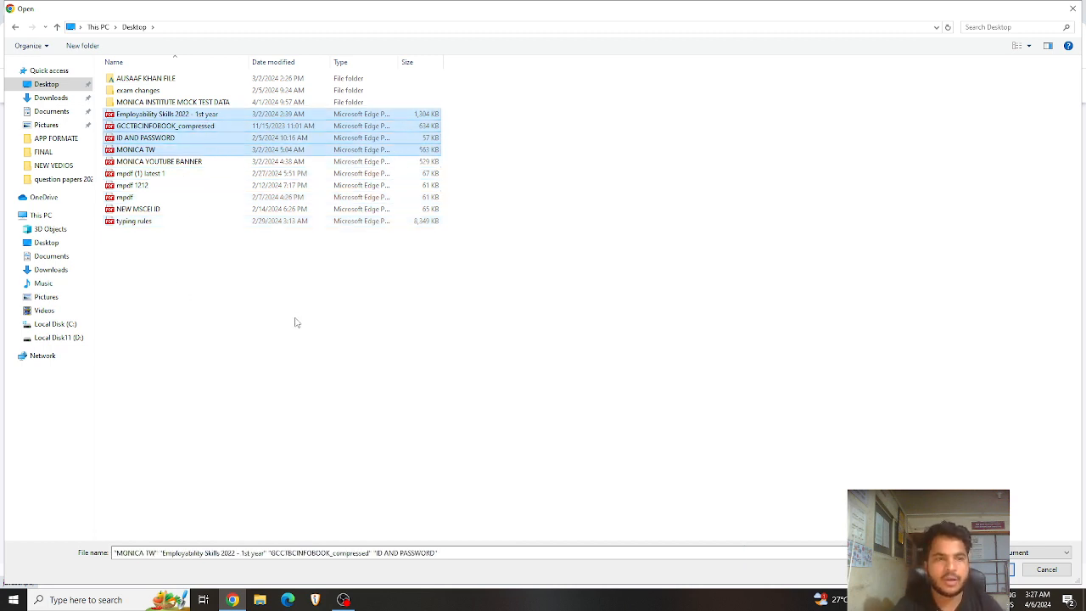
{"action": "key", "text": "shift+Down"}
{"action": "key", "text": "shift+Down"}
{"action": "key", "text": "shift+Down"}
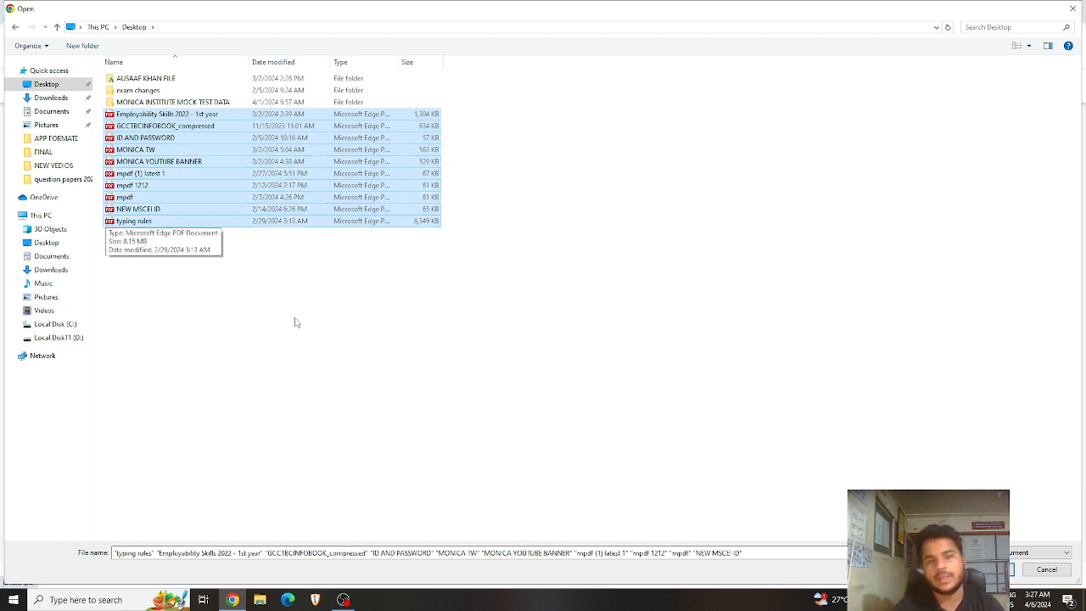
{"action": "left_click", "coordinate": [296, 322]}
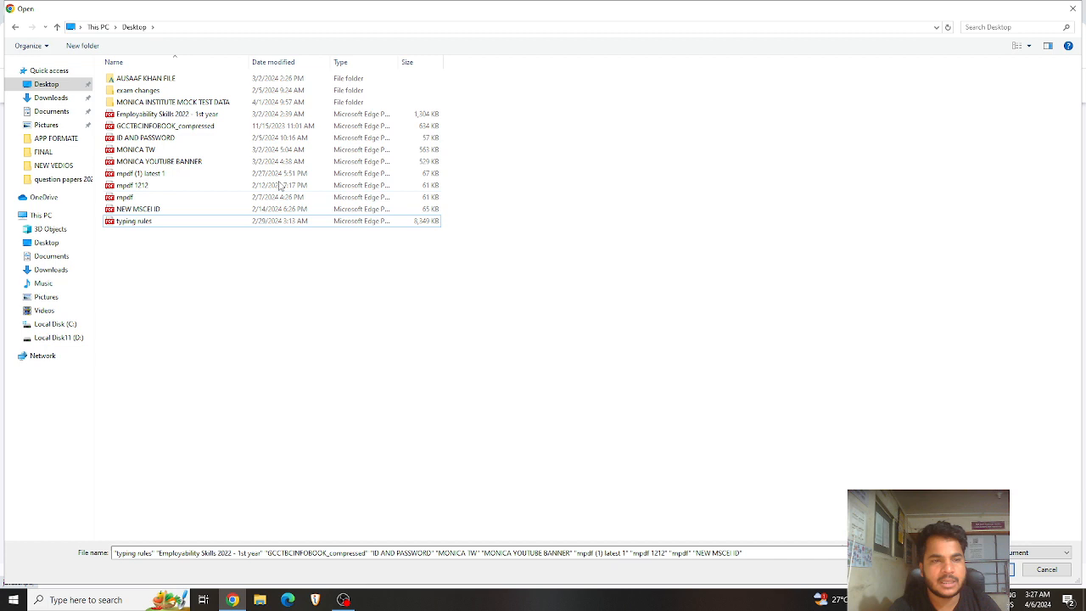
{"action": "left_click", "coordinate": [227, 115]}
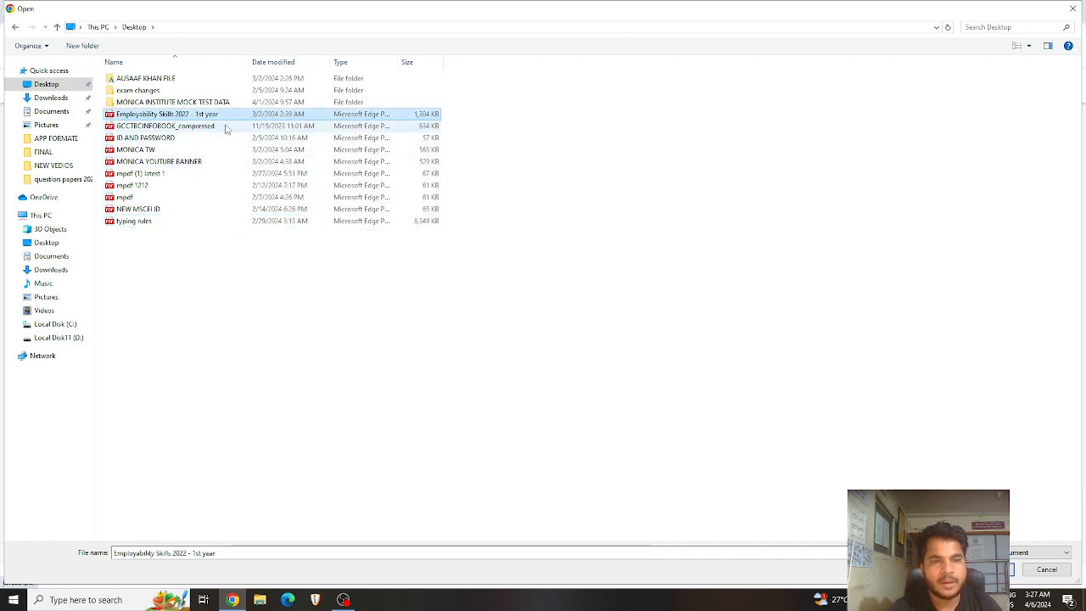
{"action": "left_click", "coordinate": [225, 127]}
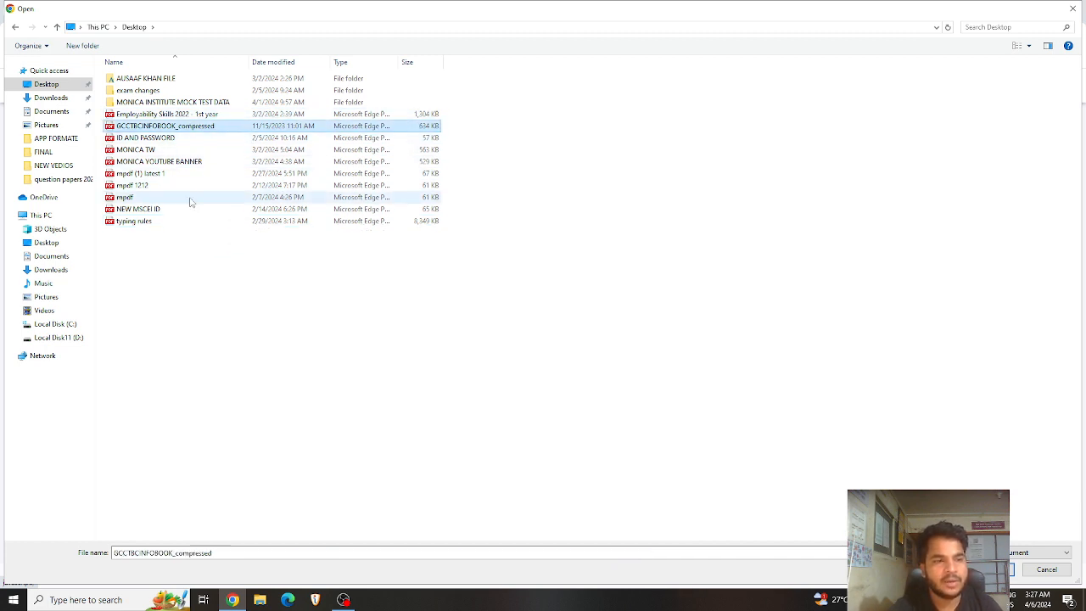
{"action": "left_click", "coordinate": [169, 223], "text": "ctrl"}
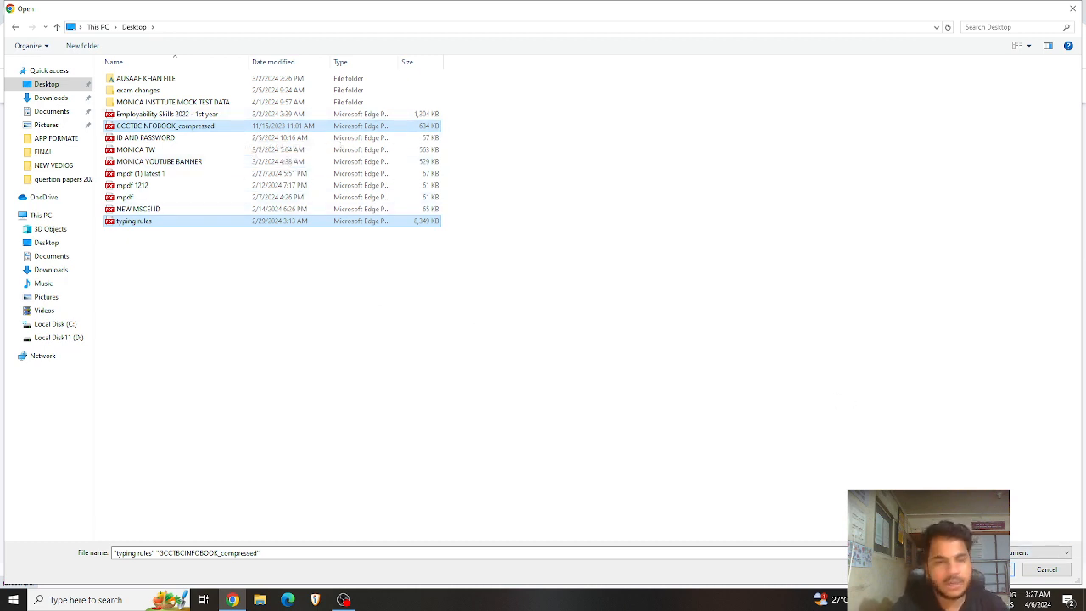
{"action": "left_click", "coordinate": [991, 569]}
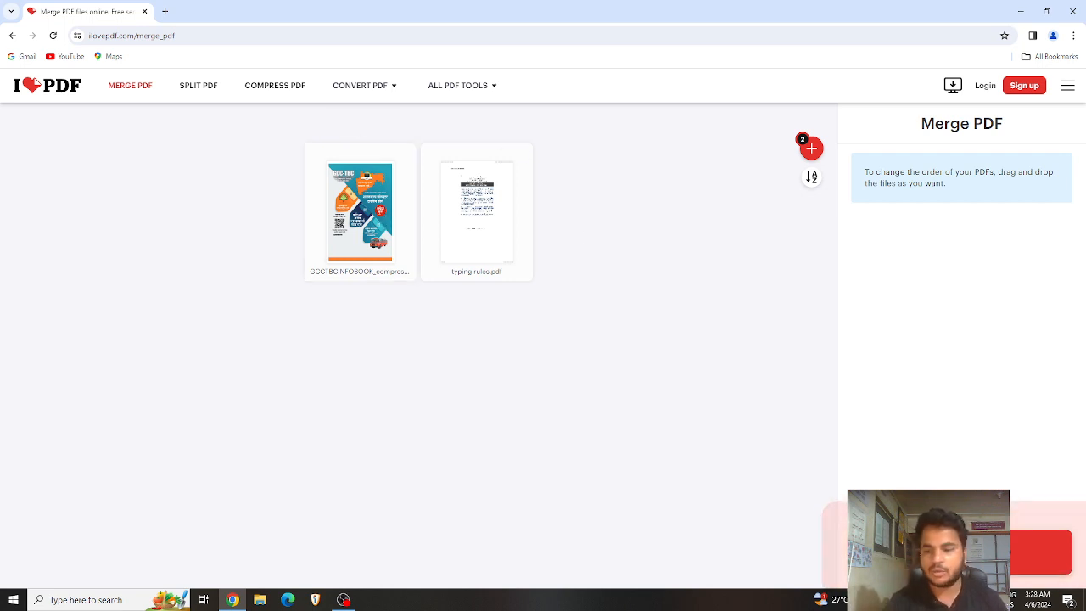
Step: Merge the two PDFs, download typing rules_merged.pdf, and open its folder
{"action": "left_click", "coordinate": [1041, 552]}
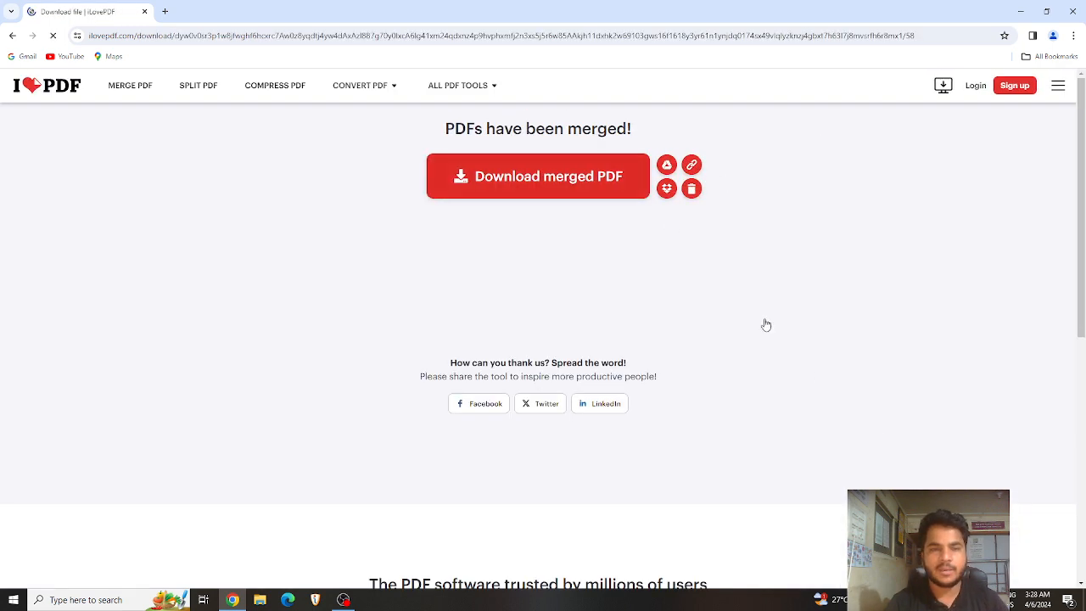
{"action": "left_click", "coordinate": [523, 181]}
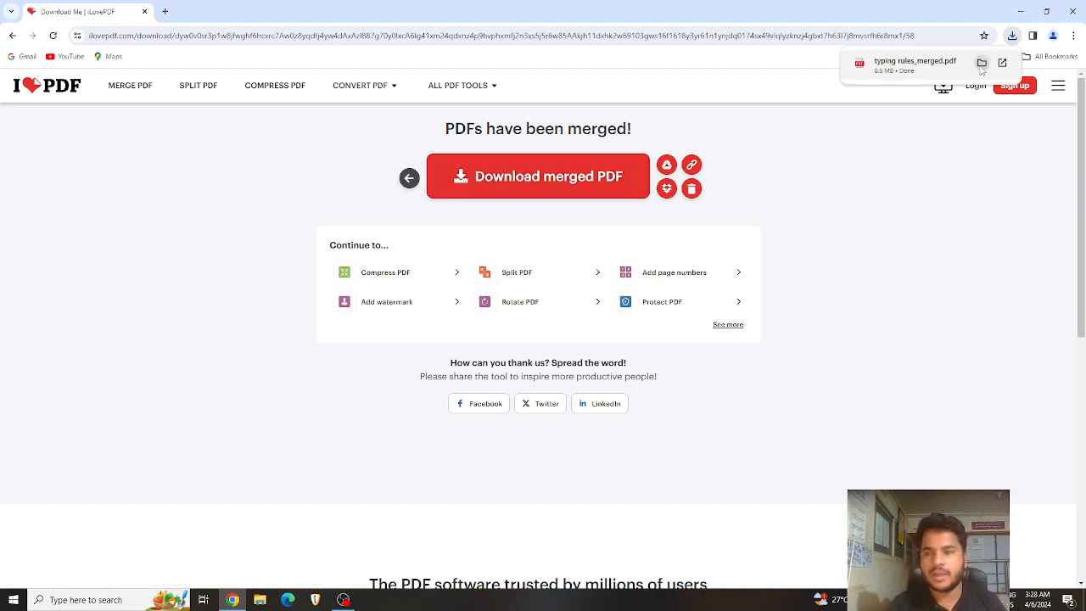
{"action": "left_click", "coordinate": [982, 63]}
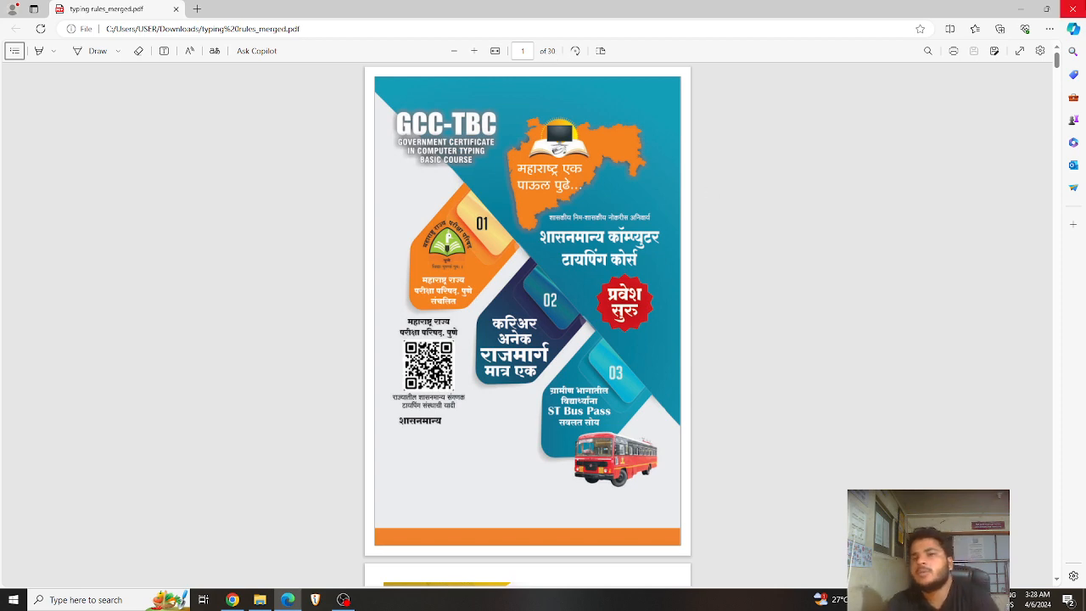
Step: Close the Edge PDF viewer and the Downloads folder window
{"action": "left_click", "coordinate": [1073, 8]}
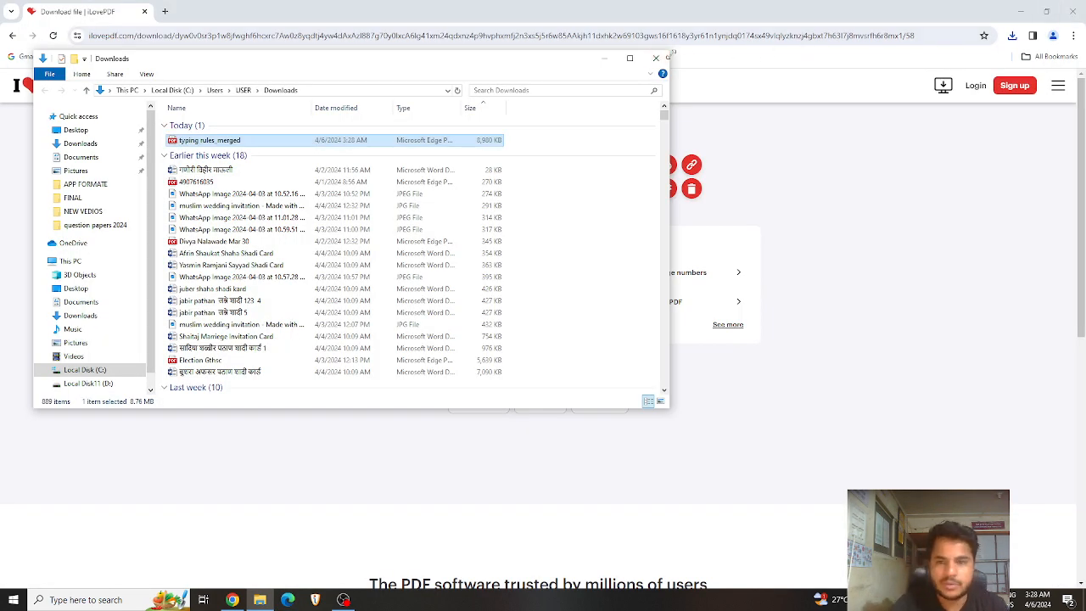
{"action": "left_click", "coordinate": [656, 58]}
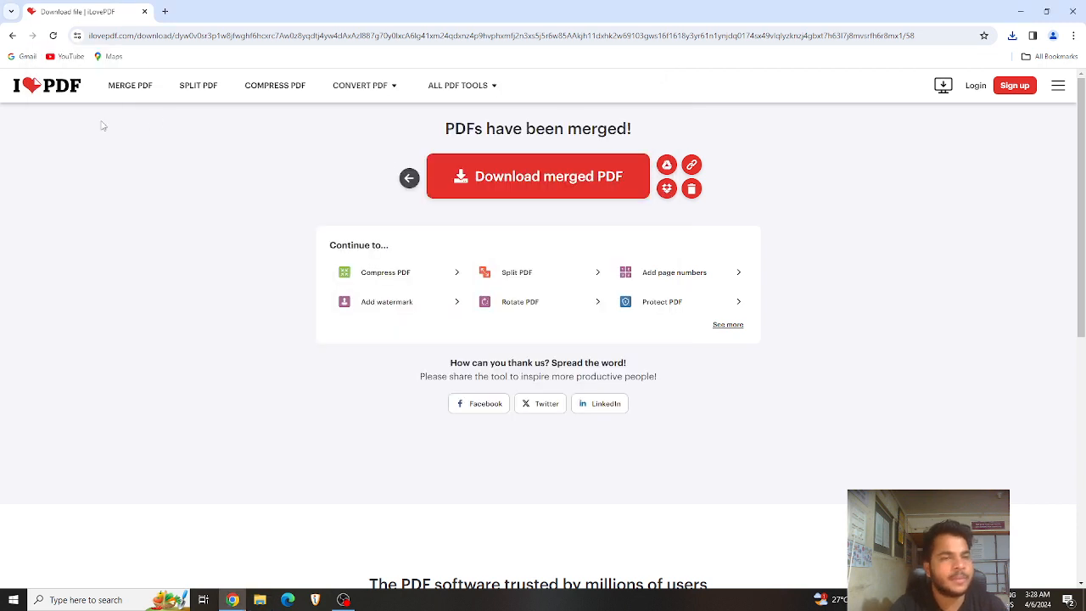
Step: Open Split PDF and upload typing rules_merged from the Downloads folder
{"action": "mouse_move", "coordinate": [488, 91]}
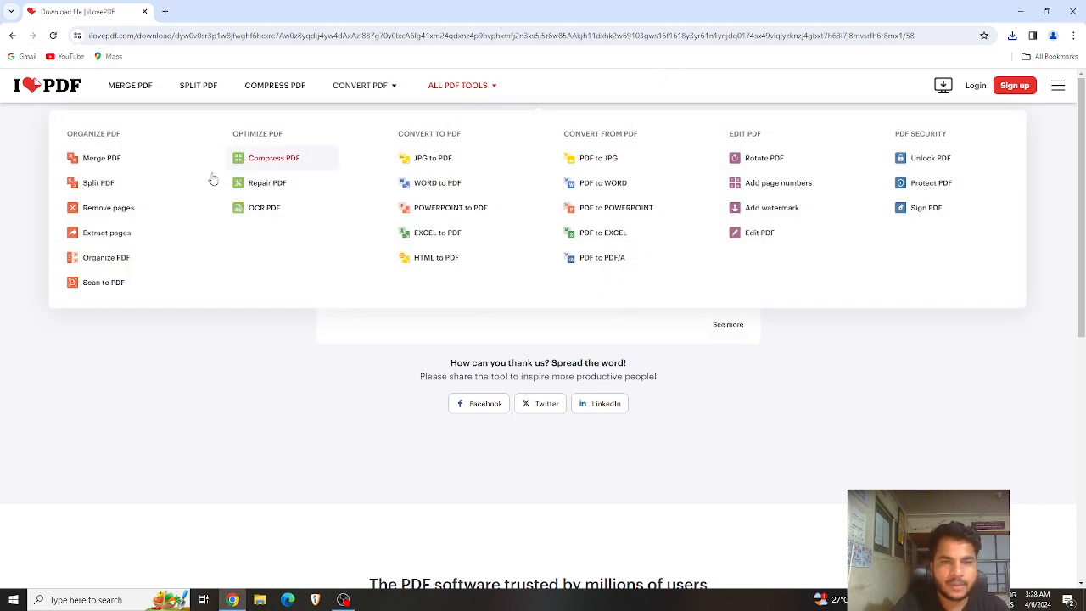
{"action": "left_click", "coordinate": [96, 185]}
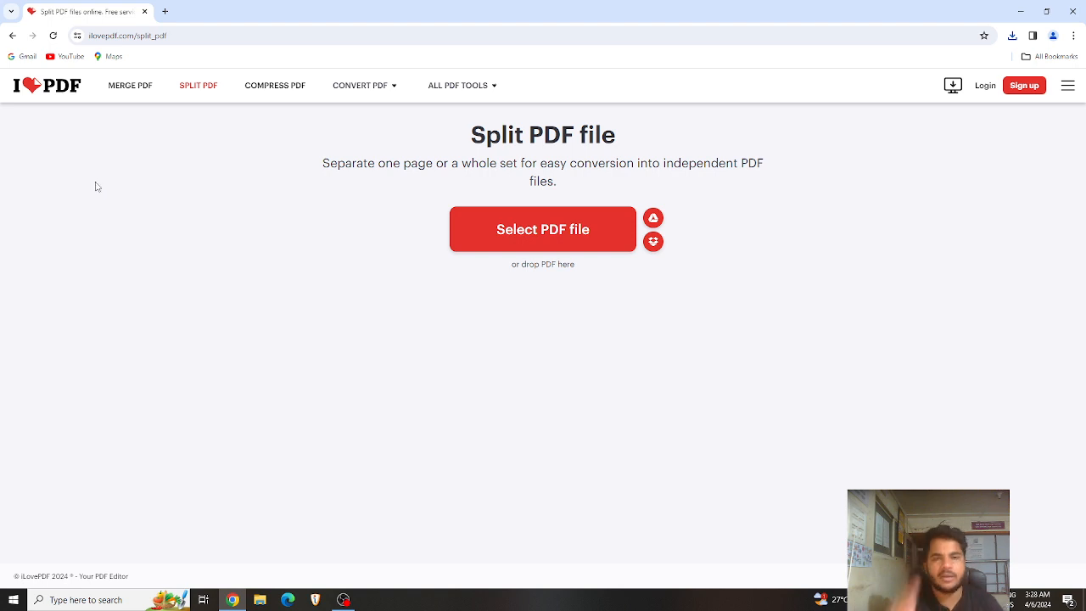
{"action": "left_click", "coordinate": [537, 238]}
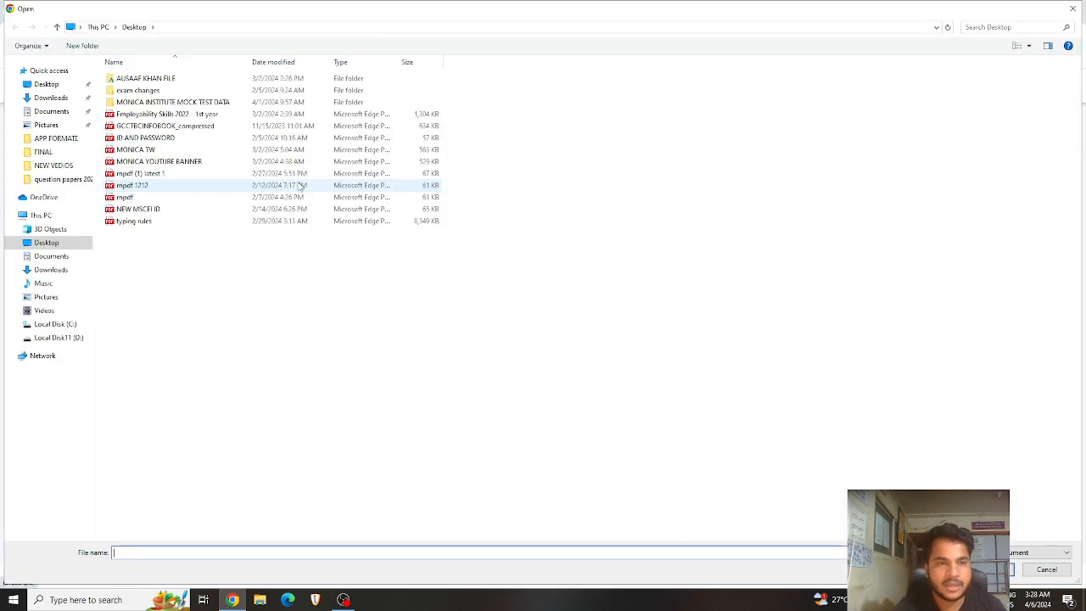
{"action": "left_click", "coordinate": [49, 100]}
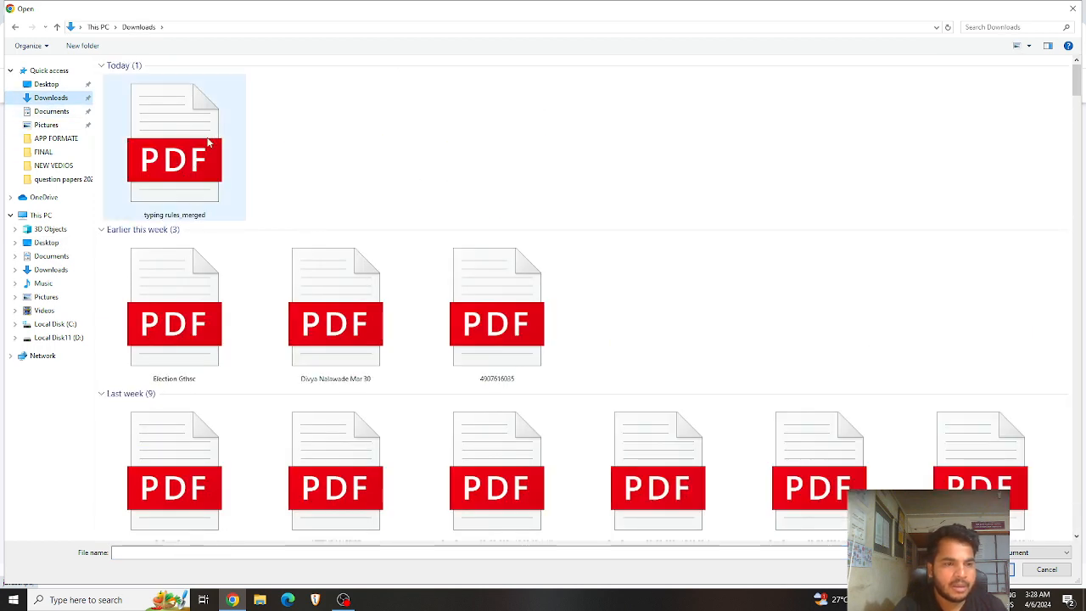
{"action": "left_click", "coordinate": [208, 154]}
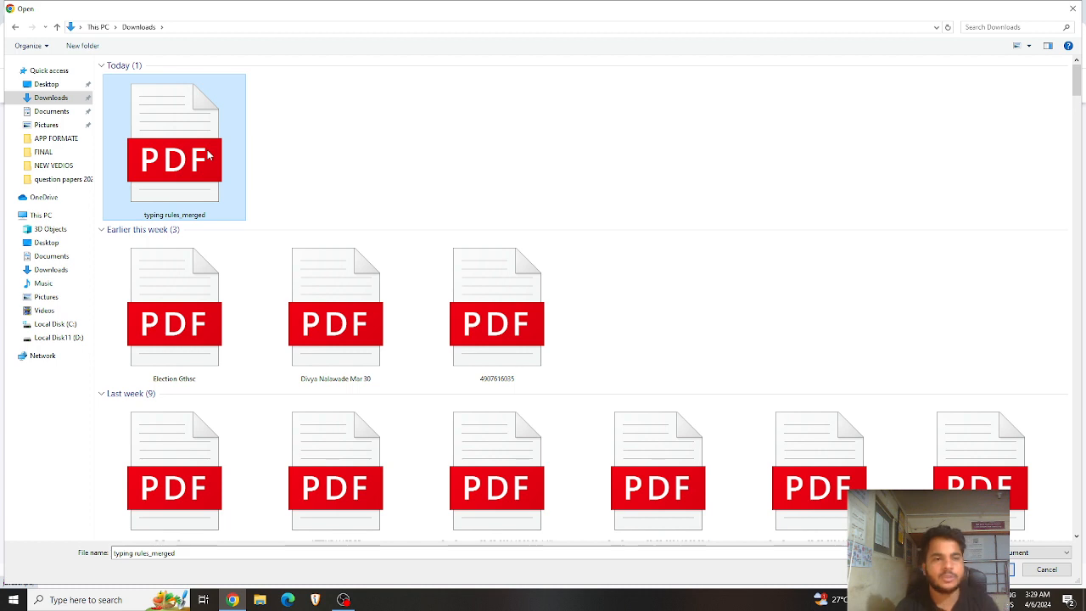
{"action": "double_click", "coordinate": [208, 154]}
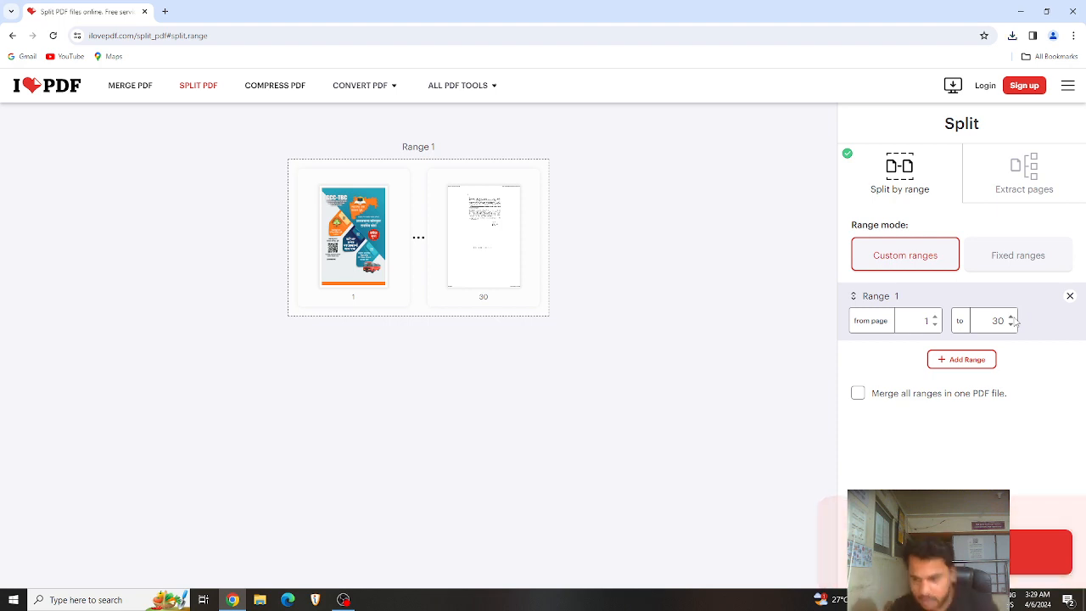
Step: Set the custom range to pages 5 to 10 and split the PDF
{"action": "left_click", "coordinate": [934, 325]}
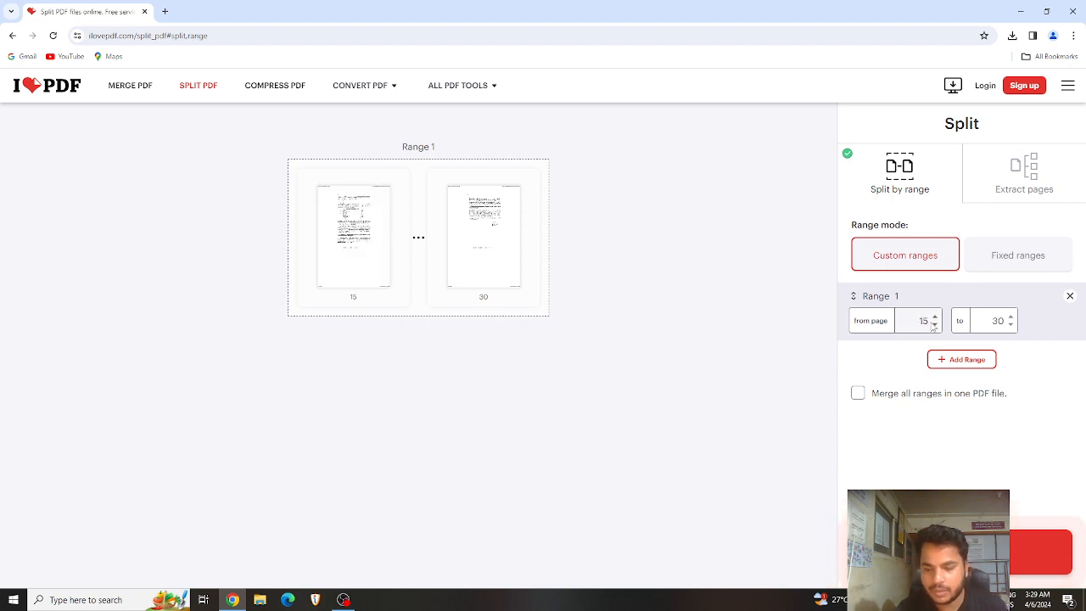
{"action": "key", "text": "BackSpace"}
{"action": "key", "text": "BackSpace"}
{"action": "type", "text": "5"}
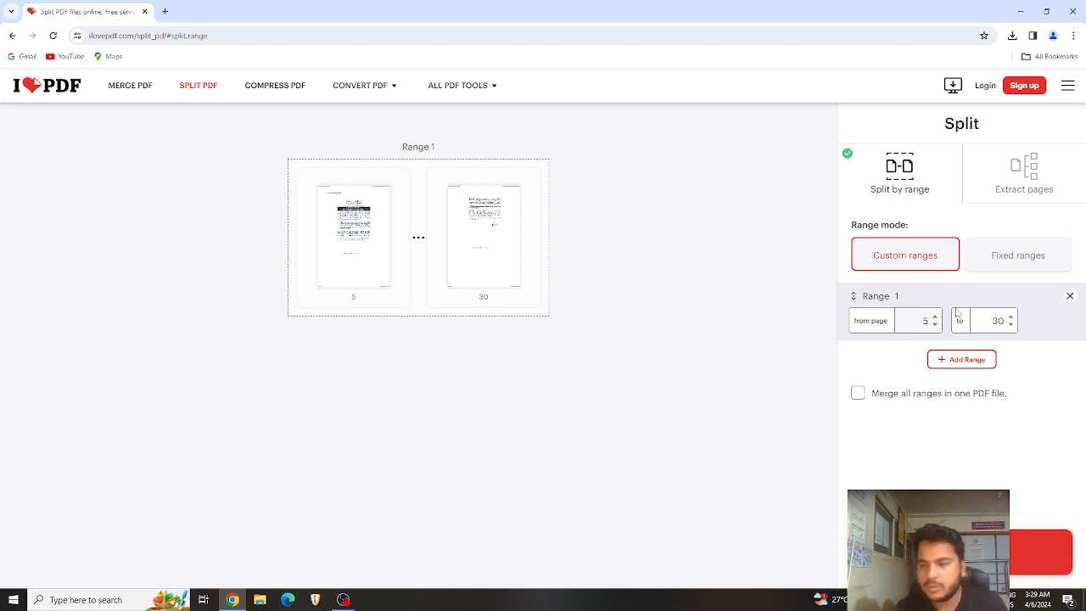
{"action": "left_click", "coordinate": [1010, 324]}
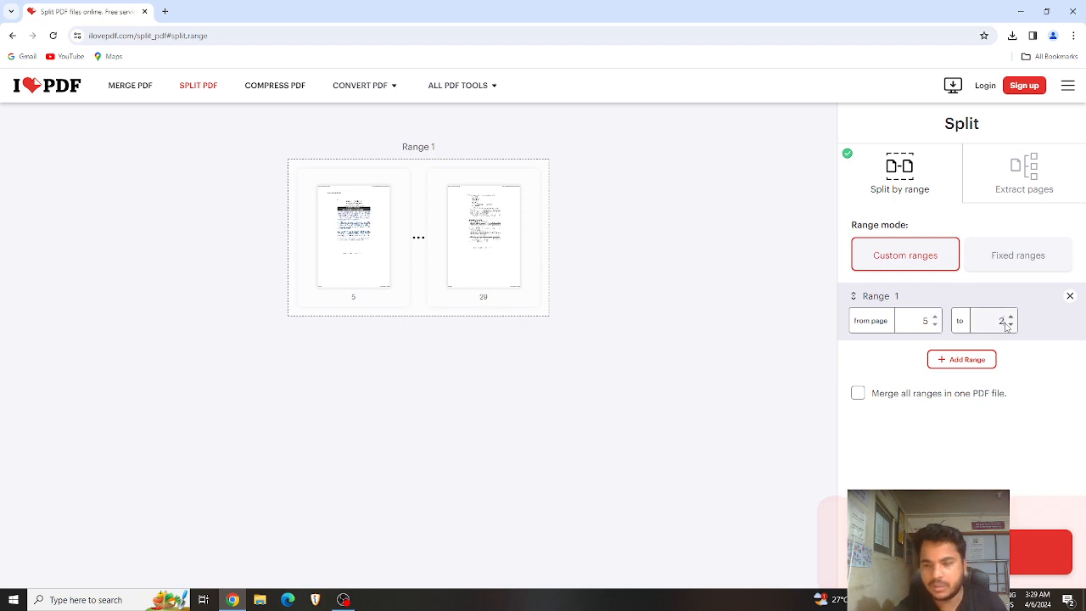
{"action": "type", "text": "10"}
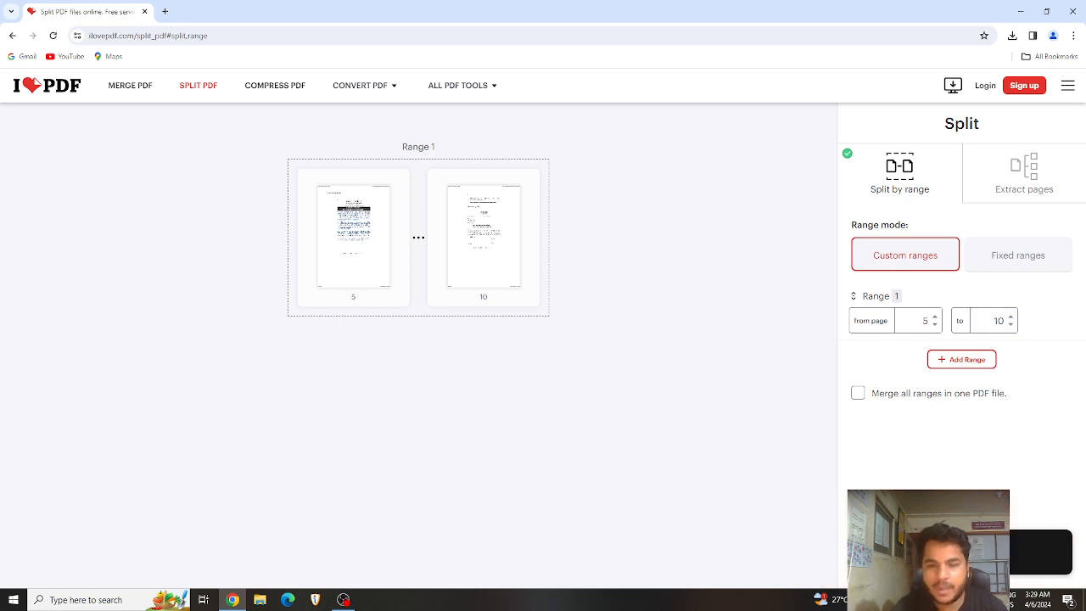
{"action": "left_click", "coordinate": [1041, 551]}
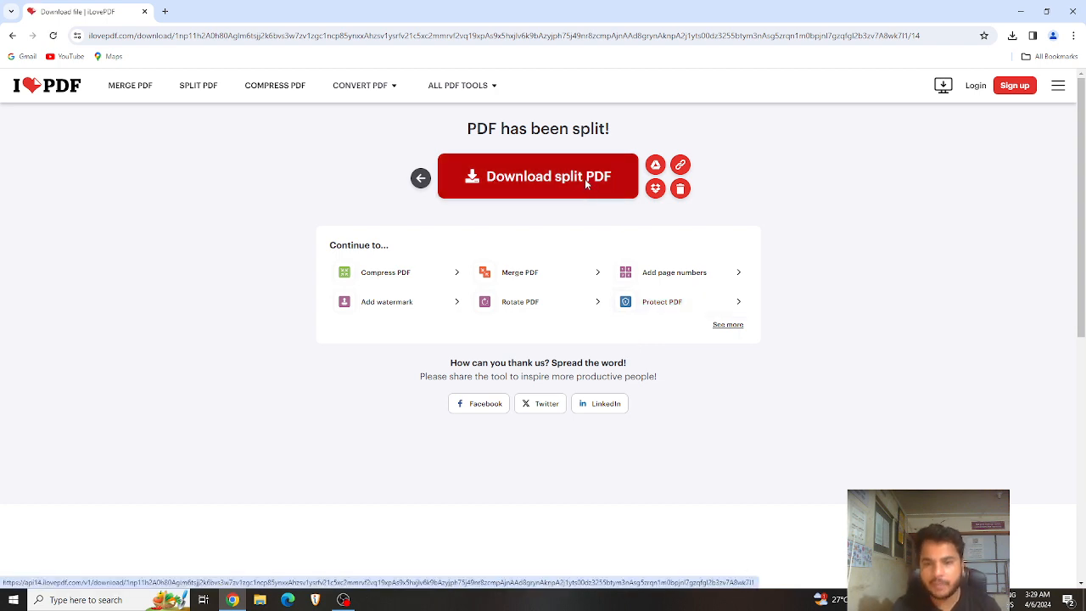
Step: Download typing rules_merged-5-10.pdf and show Chrome's recent download history
{"action": "left_click", "coordinate": [586, 185]}
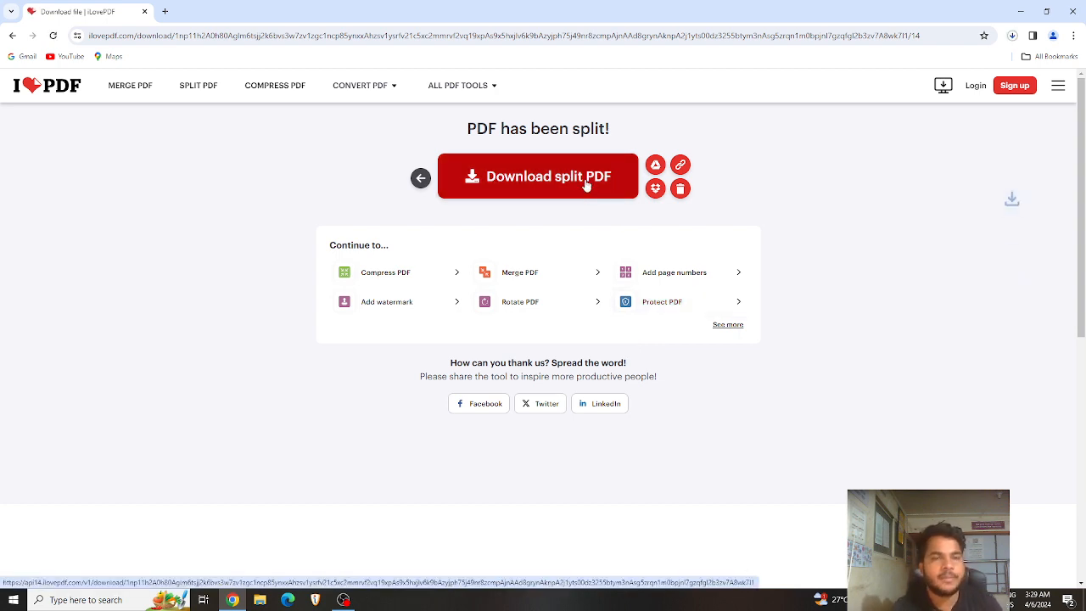
{"action": "left_click", "coordinate": [1012, 38]}
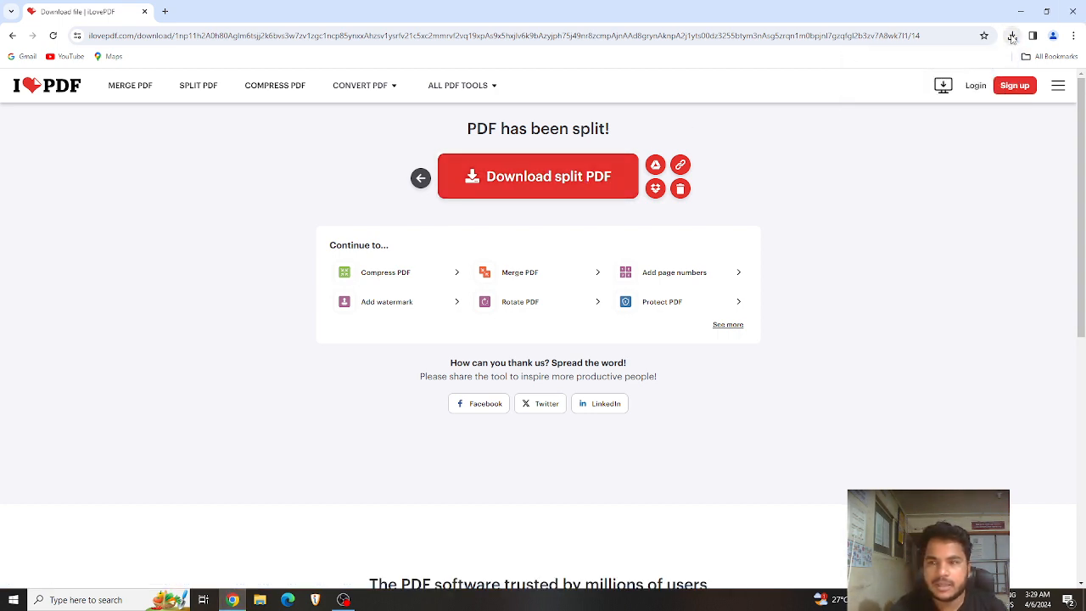
{"action": "left_click", "coordinate": [1011, 36]}
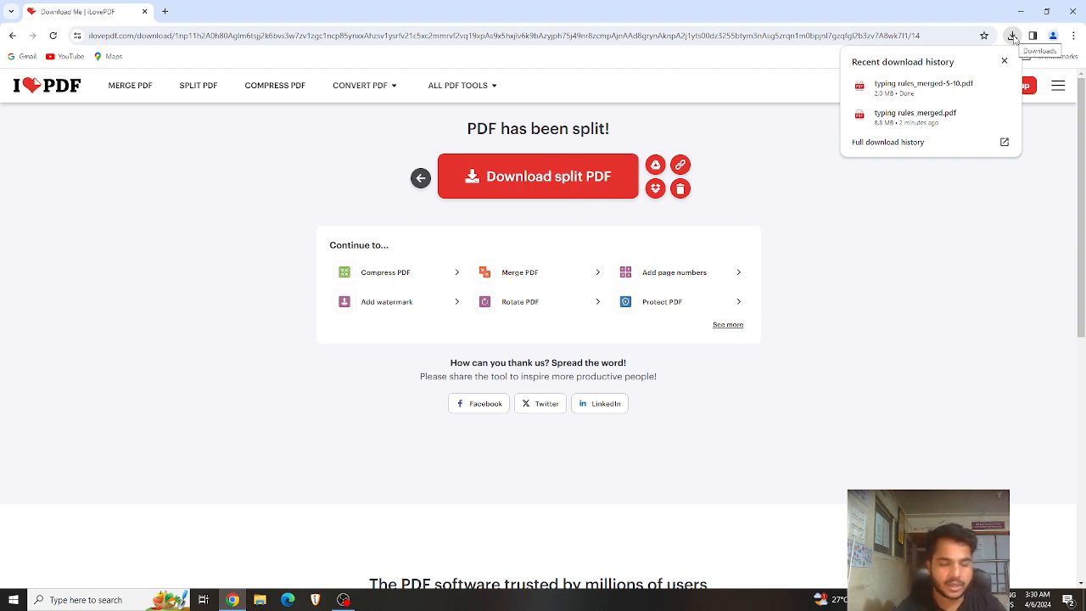
Step: Open typing rules_merged-5-10.pdf from full history, scroll its 6 pages, return to iLovePDF
{"action": "left_click", "coordinate": [1003, 142]}
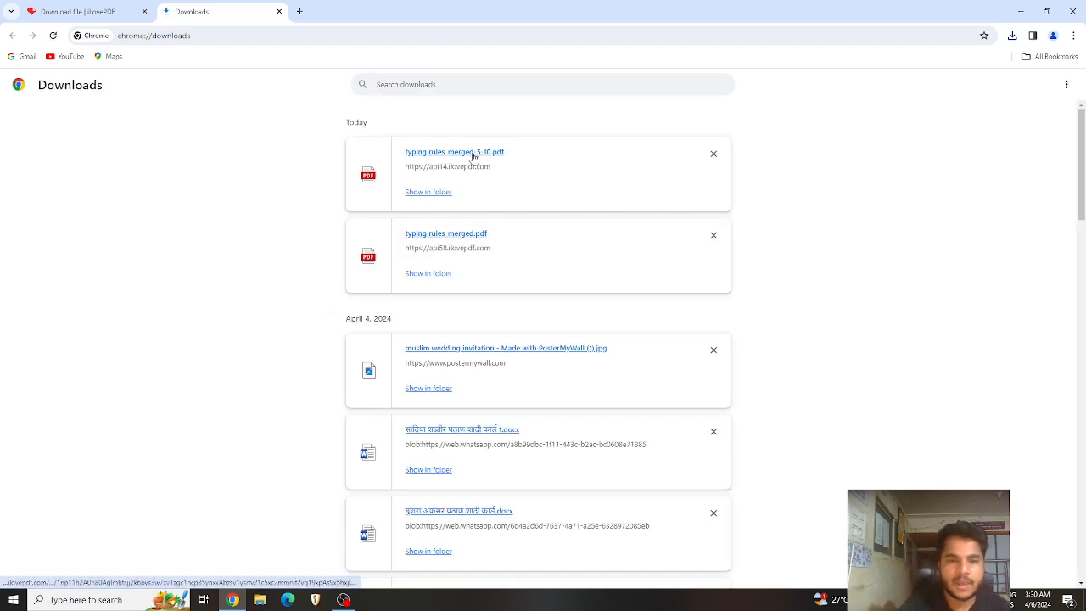
{"action": "left_click", "coordinate": [473, 158]}
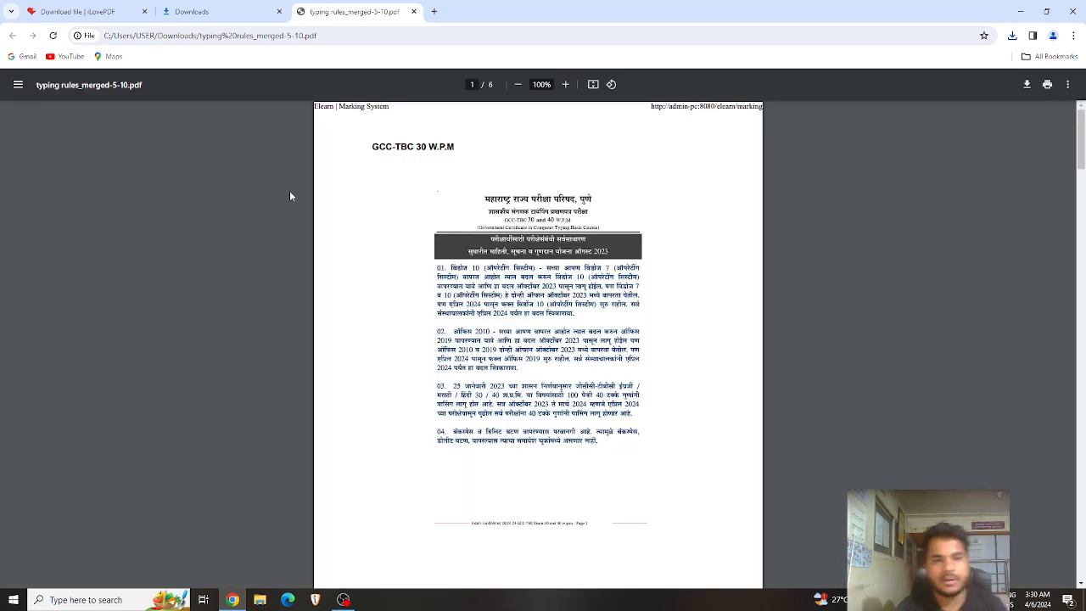
{"action": "scroll", "coordinate": [645, 300], "scroll_direction": "down", "scroll_amount": 2}
{"action": "scroll", "coordinate": [645, 300], "scroll_direction": "down", "scroll_amount": 10}
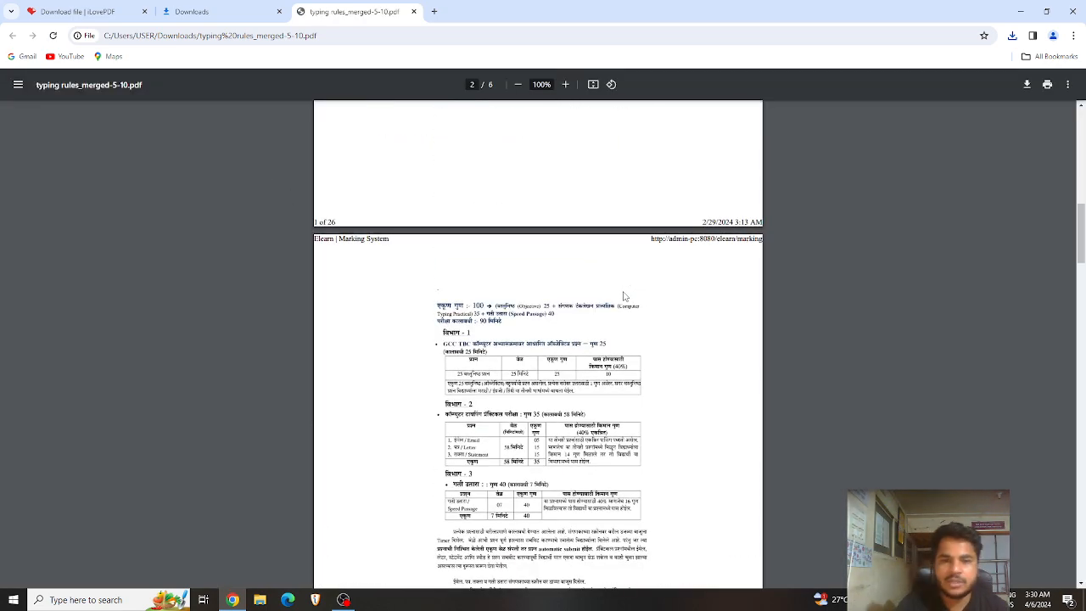
{"action": "scroll", "coordinate": [624, 296], "scroll_direction": "down", "scroll_amount": 7}
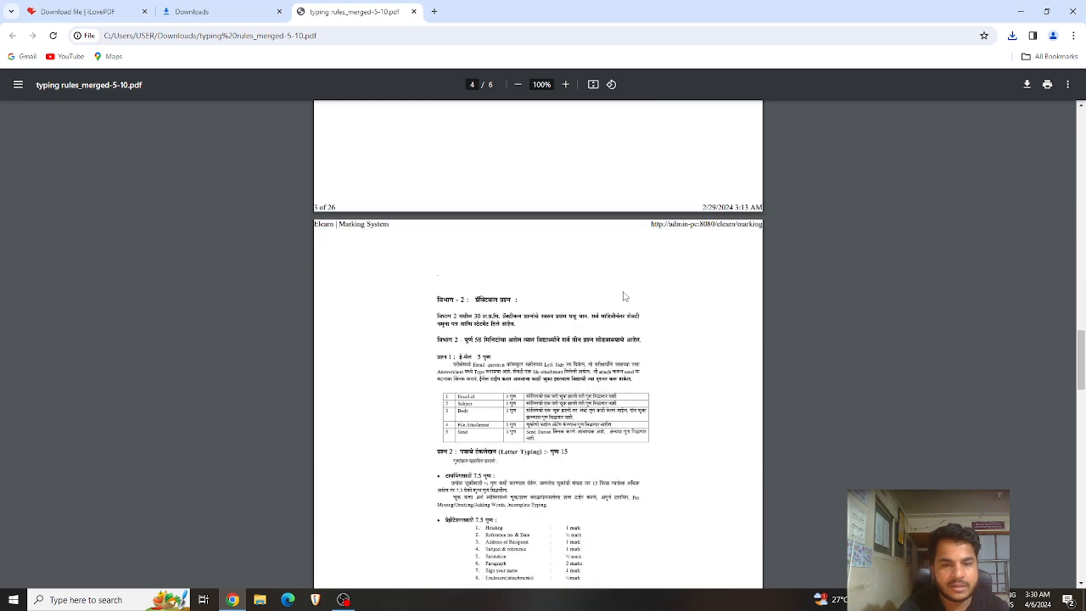
{"action": "scroll", "coordinate": [625, 296], "scroll_direction": "down", "scroll_amount": 8}
{"action": "left_click", "coordinate": [115, 14]}
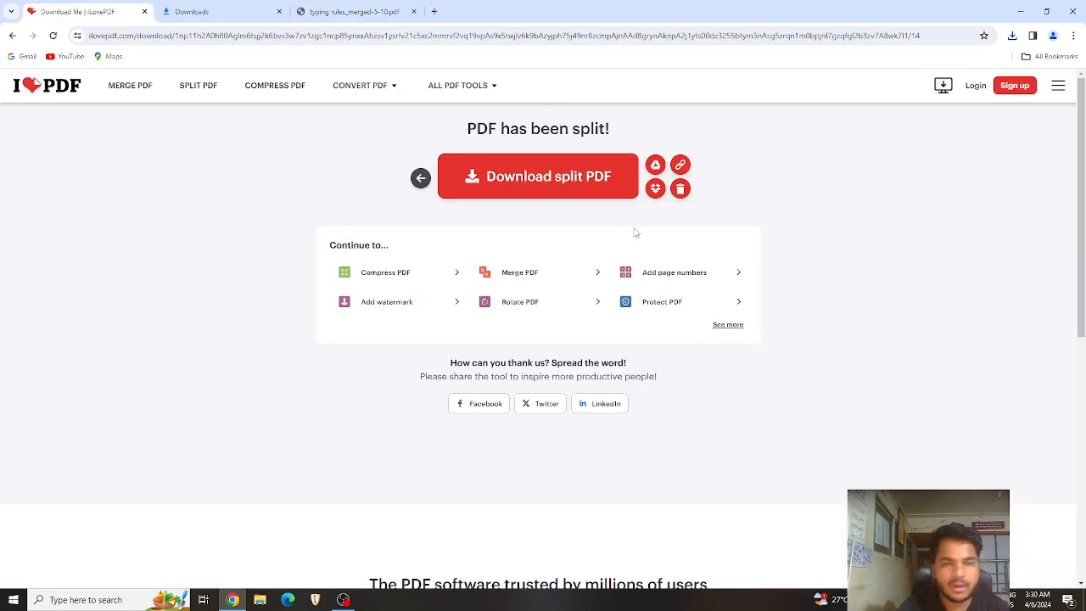
Step: Go back and choose Remove pages from the ALL PDF TOOLS menu
{"action": "left_click", "coordinate": [420, 177]}
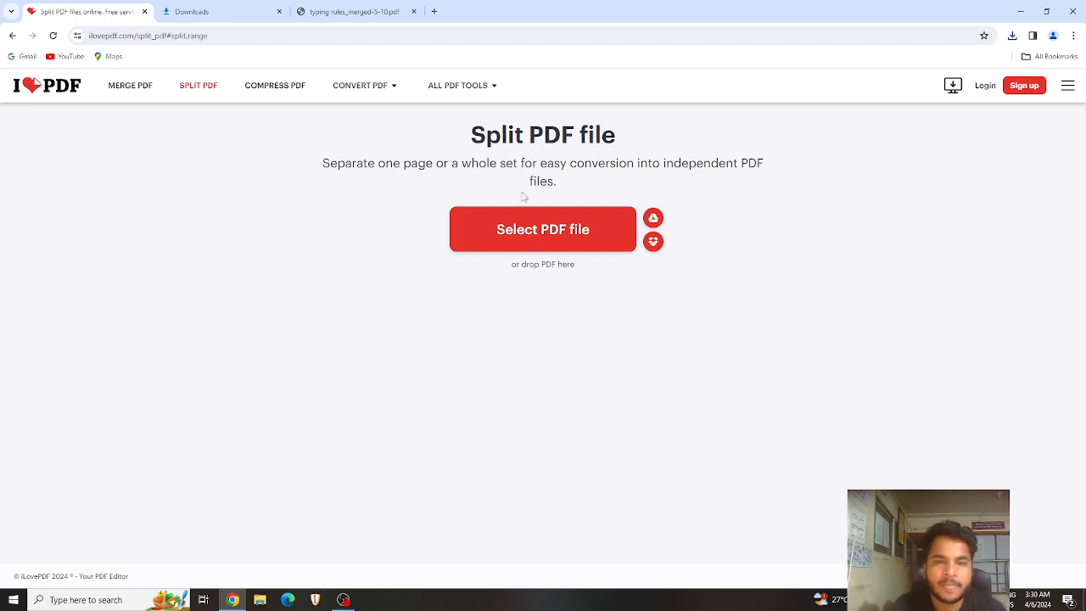
{"action": "mouse_move", "coordinate": [462, 87]}
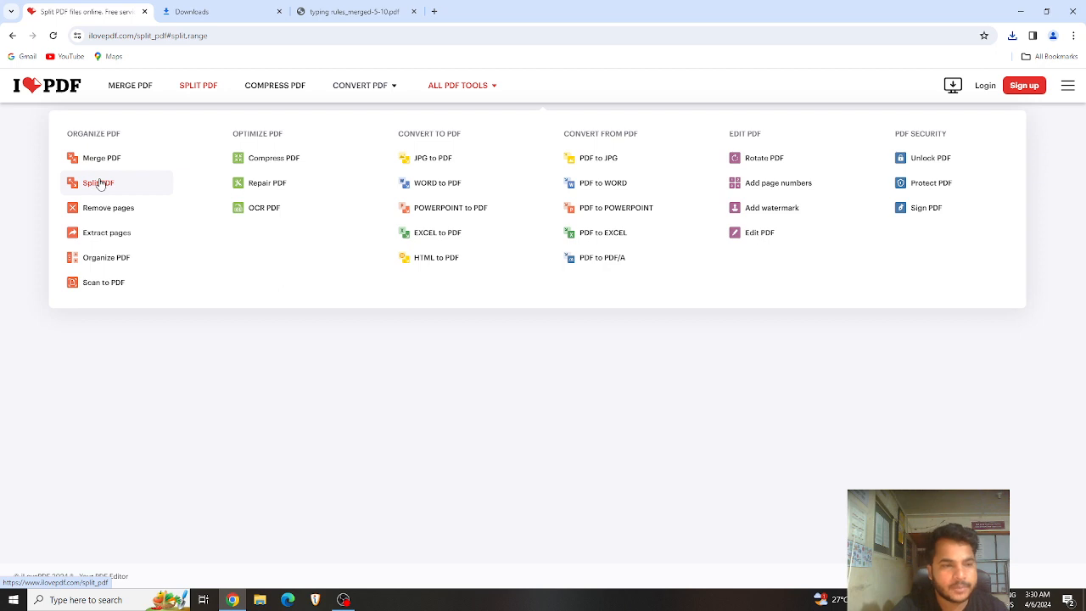
{"action": "left_click", "coordinate": [100, 208]}
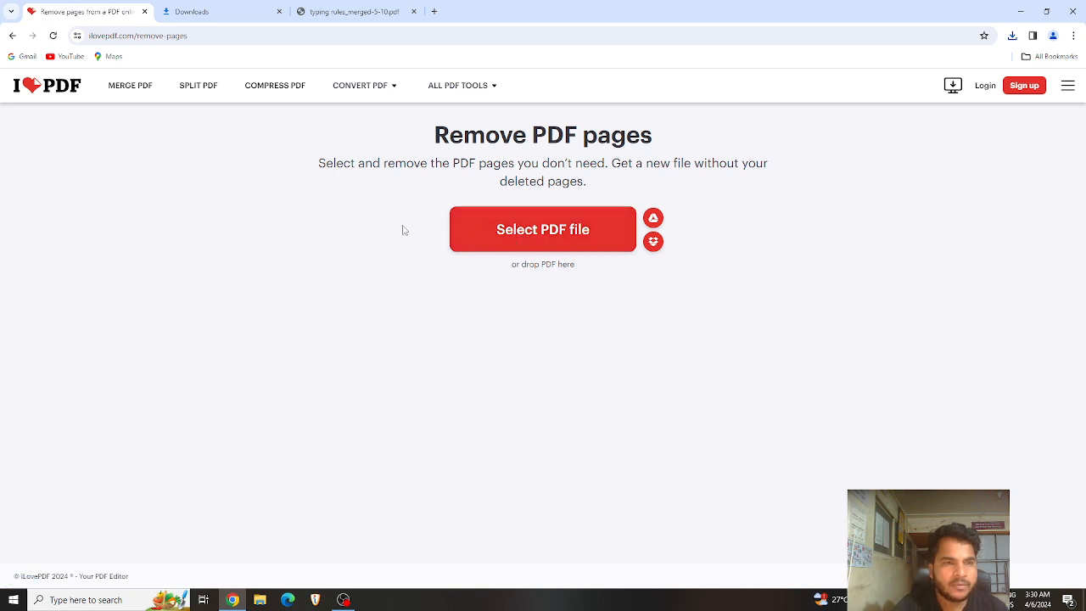
Step: Upload typing rules_merged-5-10 and remove pages 2, 3 and 6 from it
{"action": "left_click", "coordinate": [520, 243]}
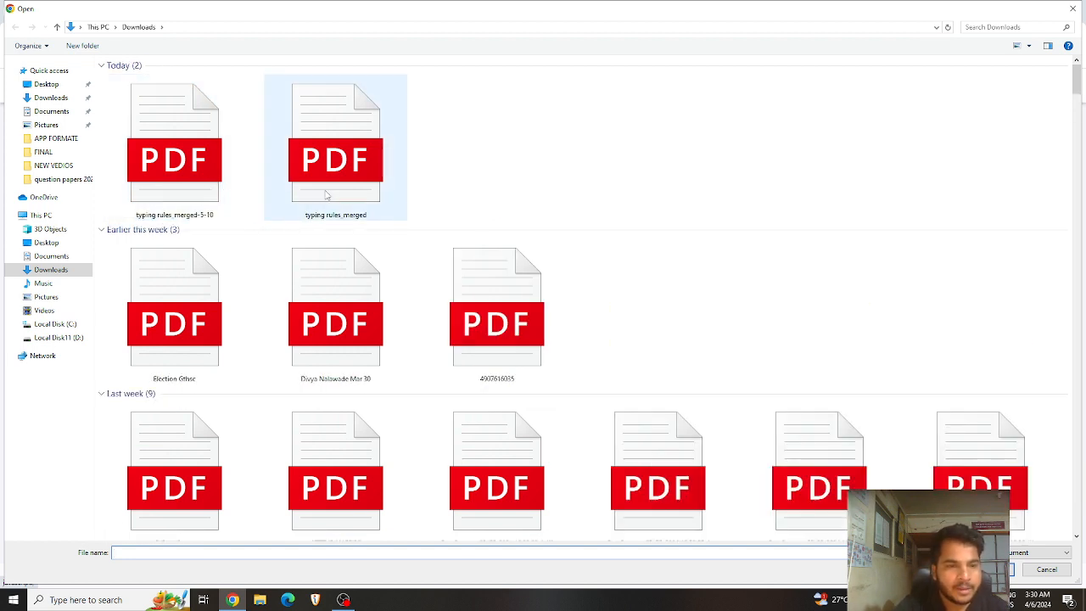
{"action": "left_click", "coordinate": [203, 195]}
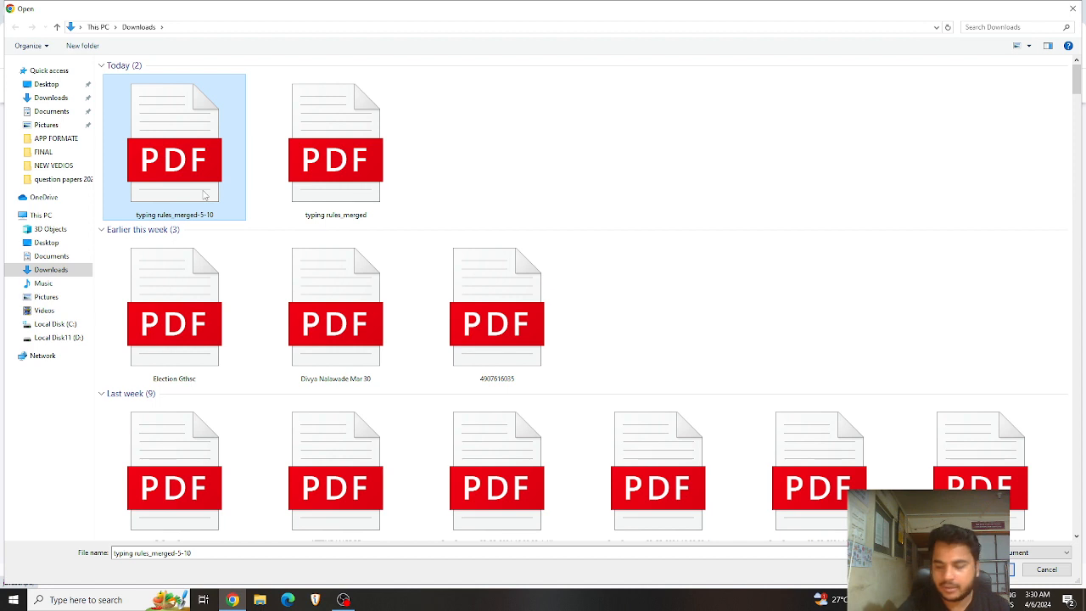
{"action": "double_click", "coordinate": [203, 195]}
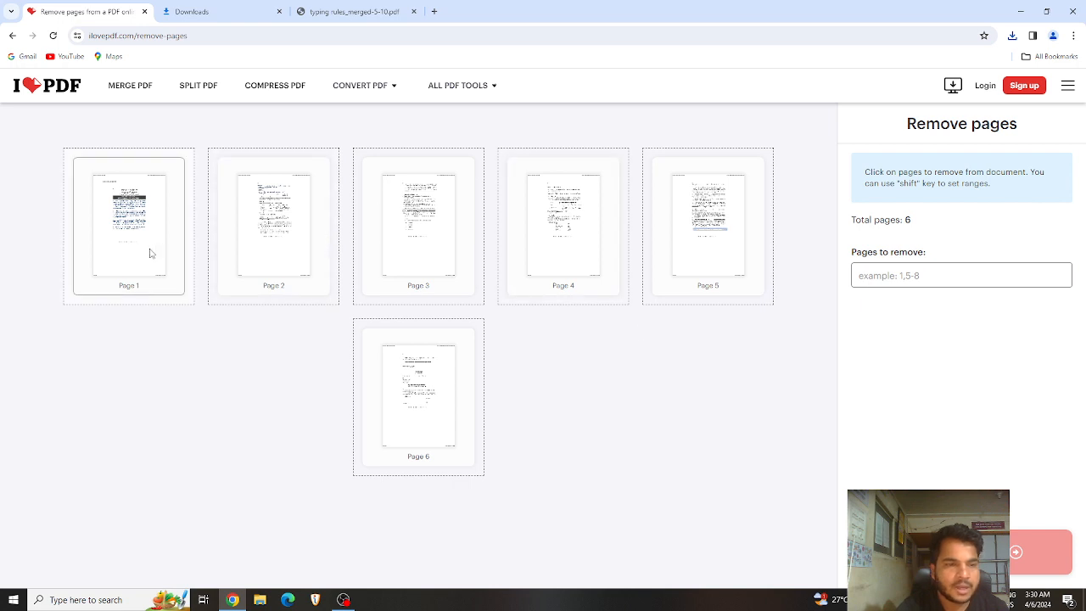
{"action": "left_click", "coordinate": [939, 277]}
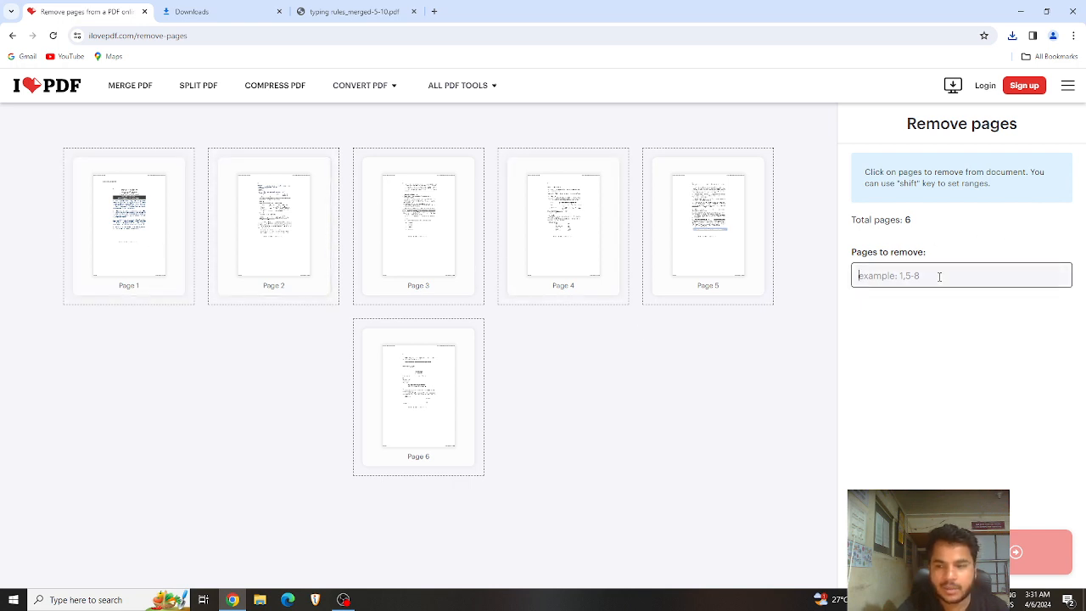
{"action": "type", "text": "2,3,6"}
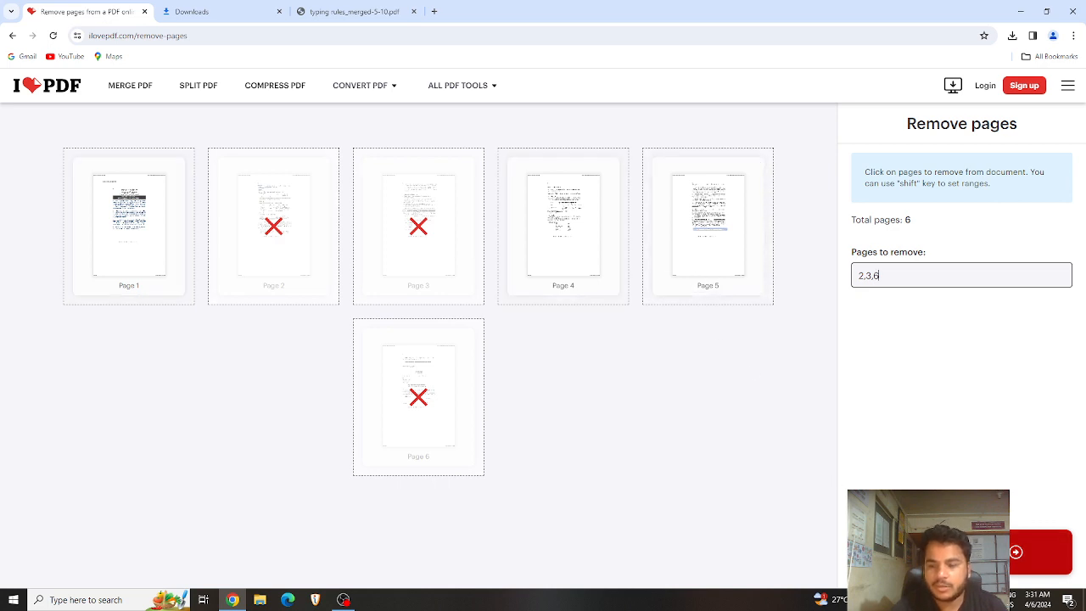
{"action": "left_click", "coordinate": [1043, 551]}
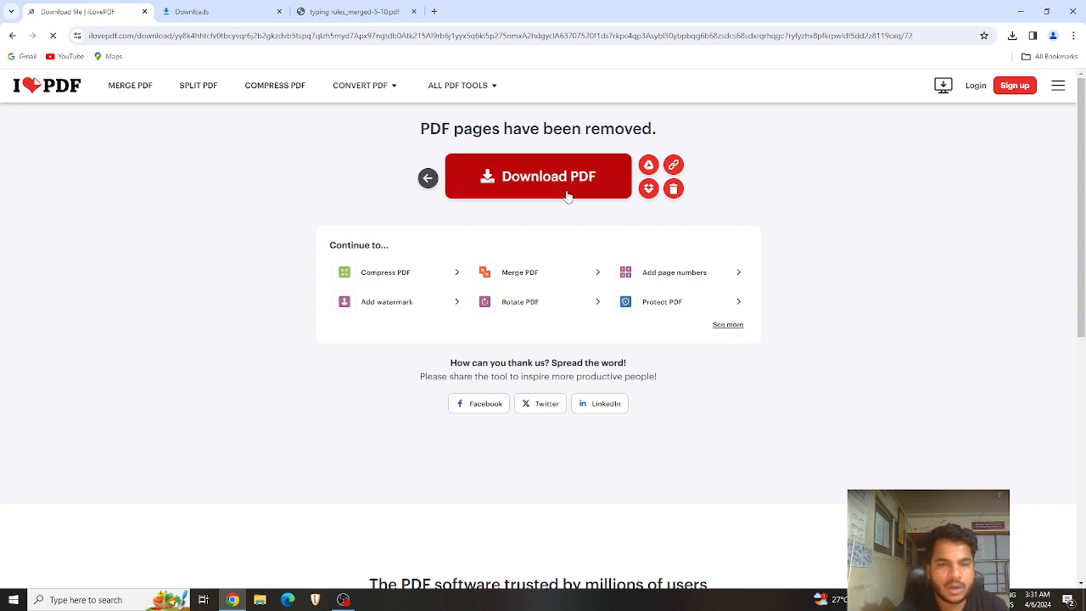
Step: Download typing rules_merged-5-10_removed.pdf and scroll through its three pages
{"action": "left_click", "coordinate": [562, 176]}
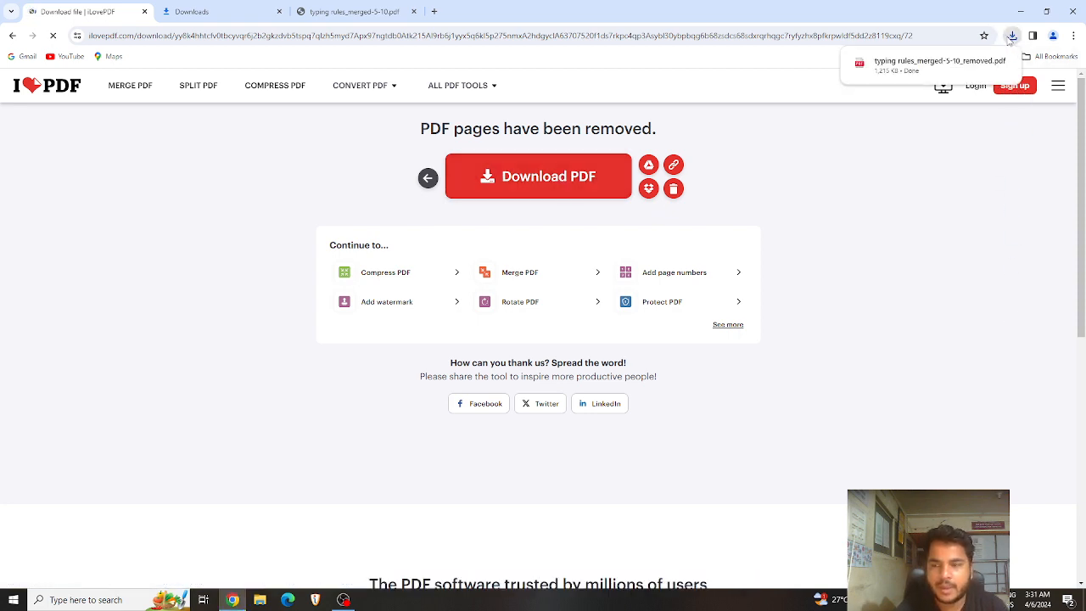
{"action": "left_click", "coordinate": [951, 63]}
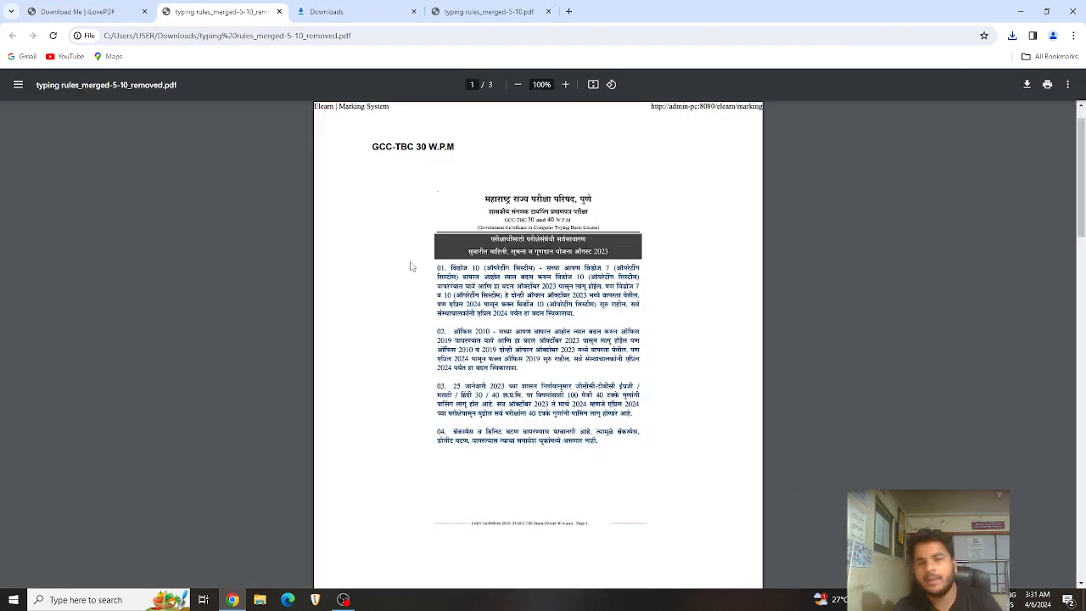
{"action": "scroll", "coordinate": [450, 212], "scroll_direction": "down", "scroll_amount": 2}
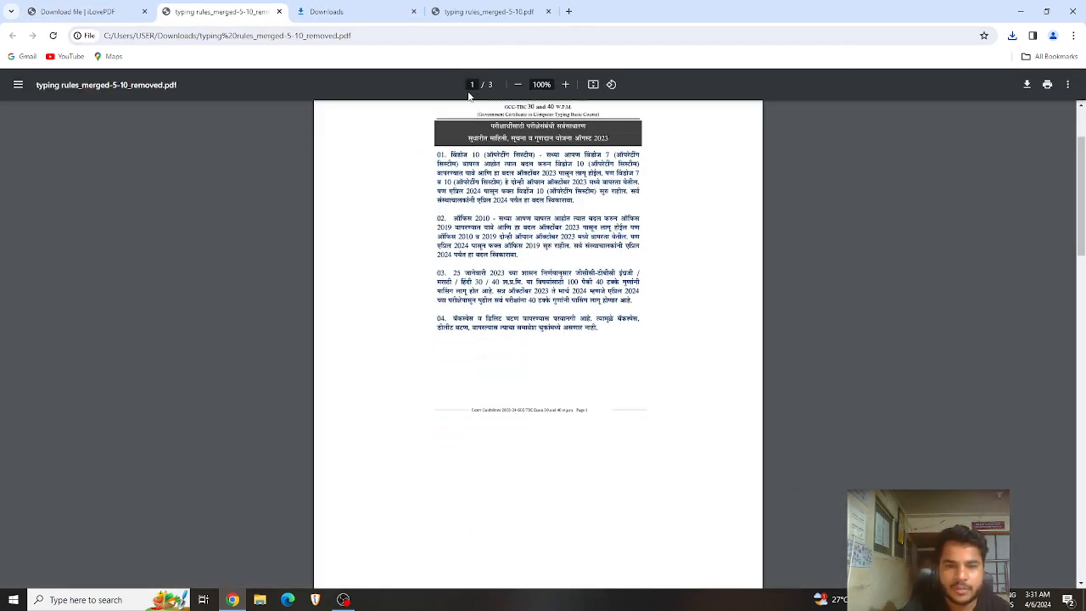
{"action": "scroll", "coordinate": [494, 245], "scroll_direction": "down", "scroll_amount": 10}
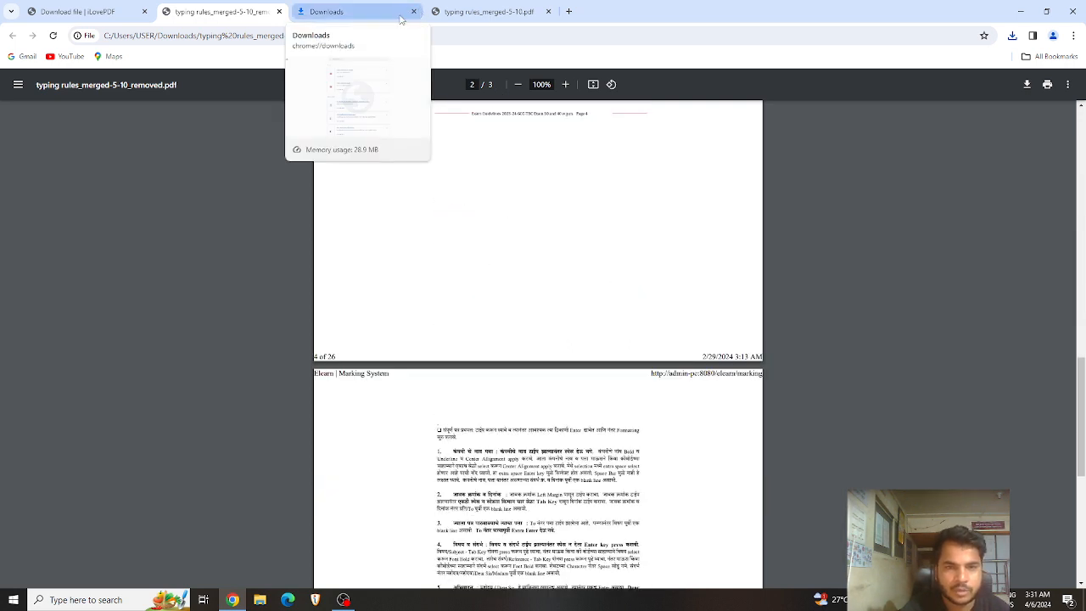
Step: Close the Downloads and PDF tabs, leaving only the iLovePDF result tab
{"action": "left_click", "coordinate": [413, 11]}
{"action": "left_click", "coordinate": [414, 12]}
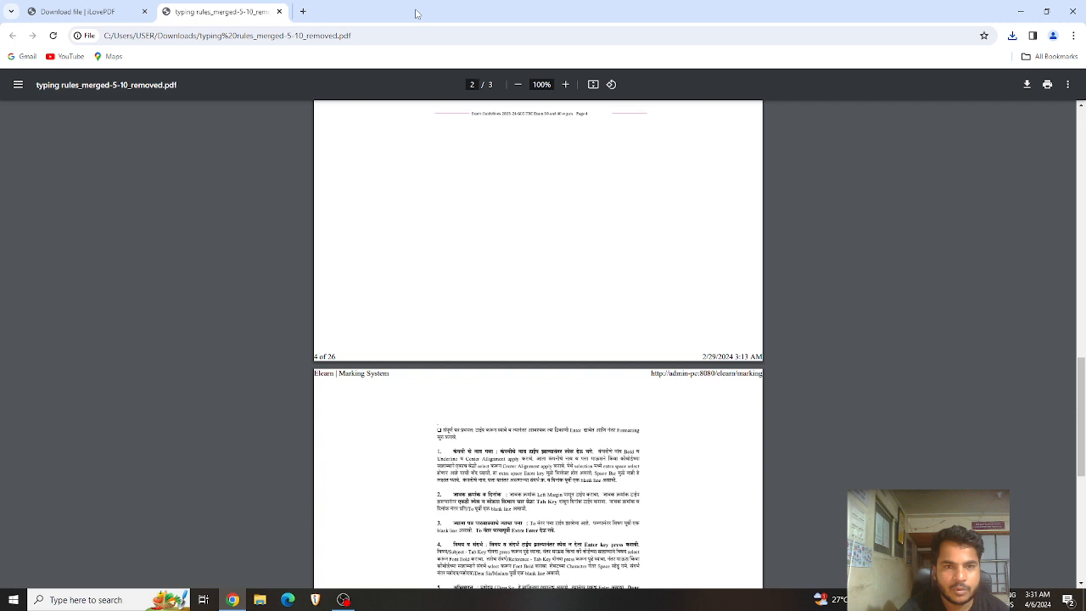
{"action": "left_click", "coordinate": [279, 11]}
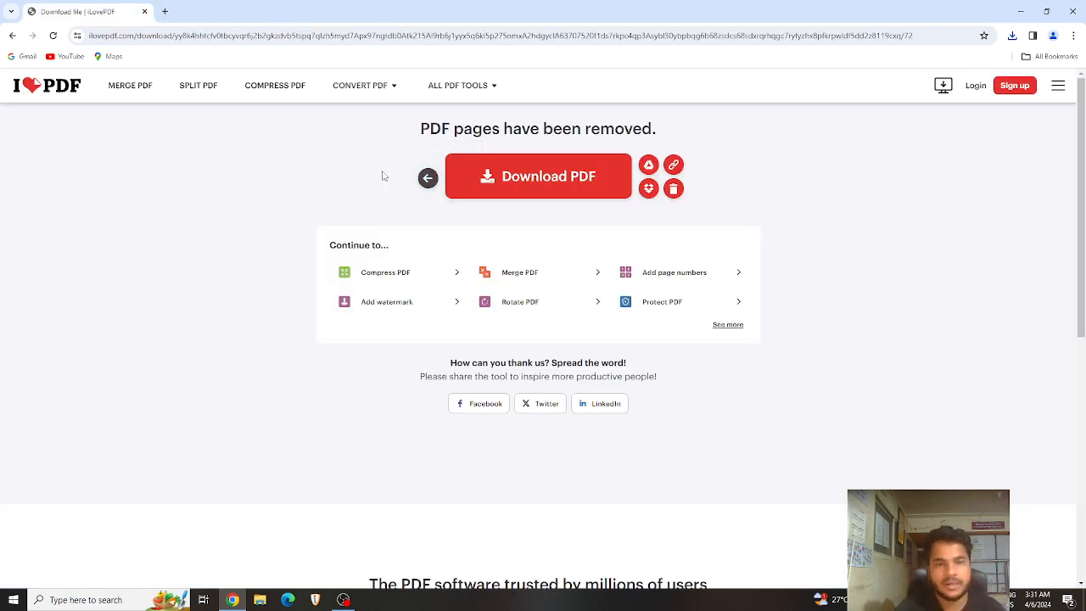
Step: Upload typing rules_merged-5-10_removed into the Extract pages tool, showing three pages
{"action": "mouse_move", "coordinate": [480, 95]}
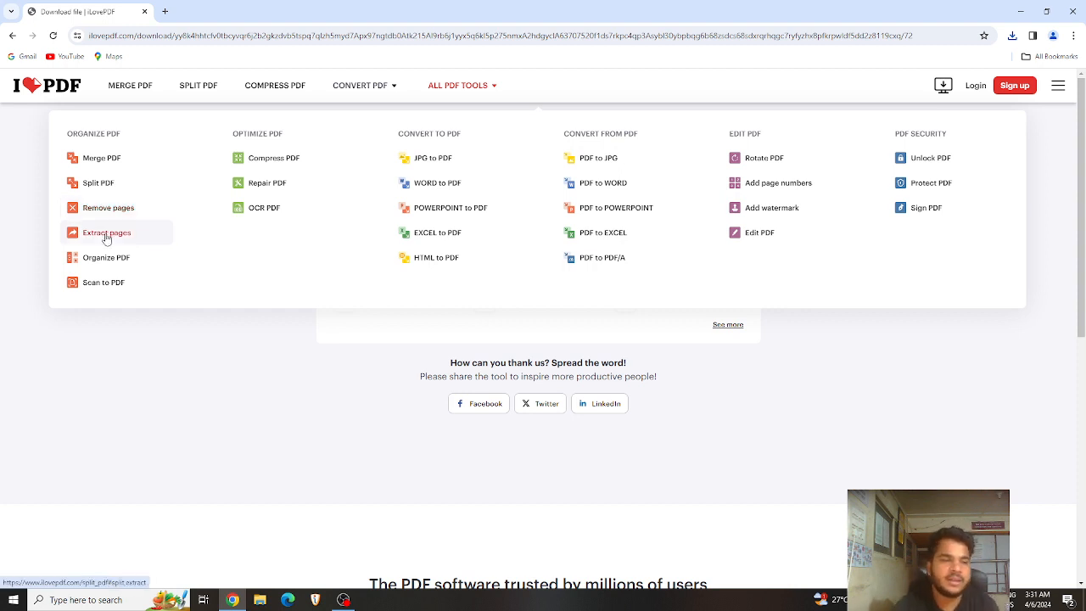
{"action": "left_click", "coordinate": [106, 236]}
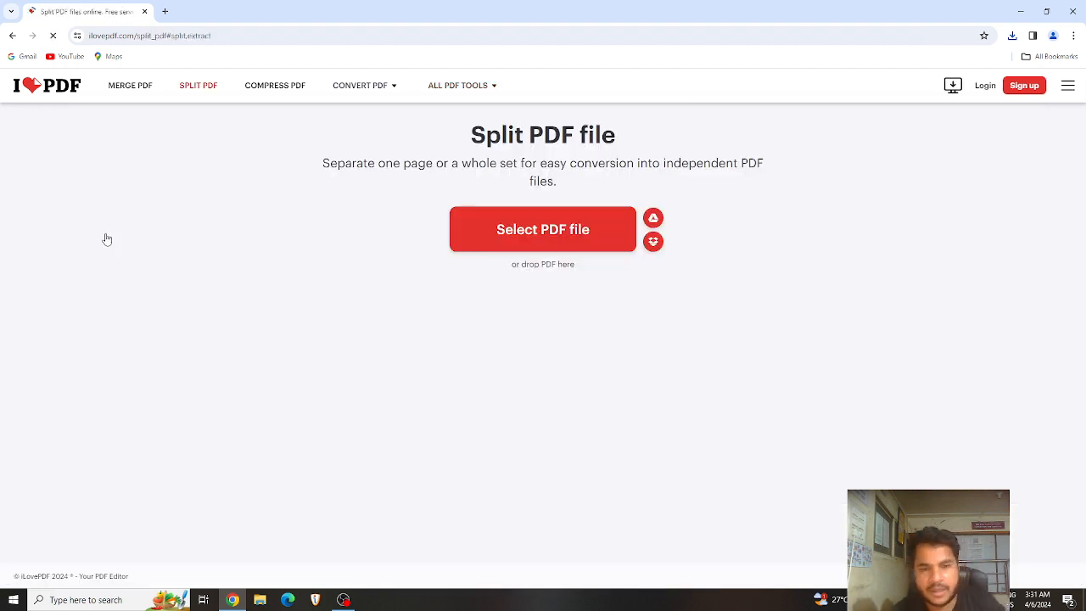
{"action": "left_click", "coordinate": [524, 245]}
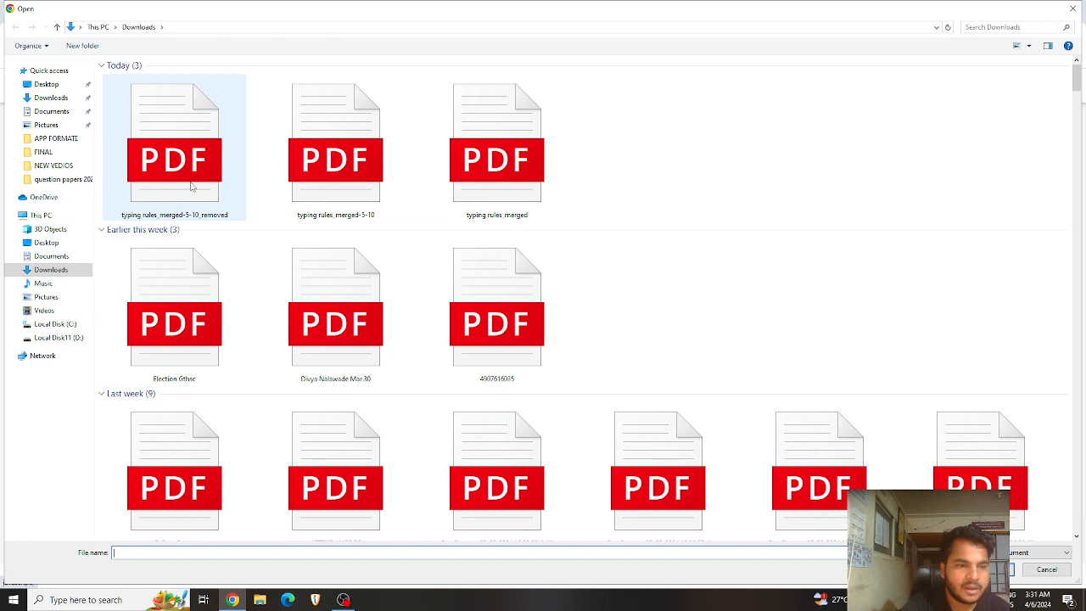
{"action": "left_click", "coordinate": [191, 186]}
{"action": "double_click", "coordinate": [191, 187]}
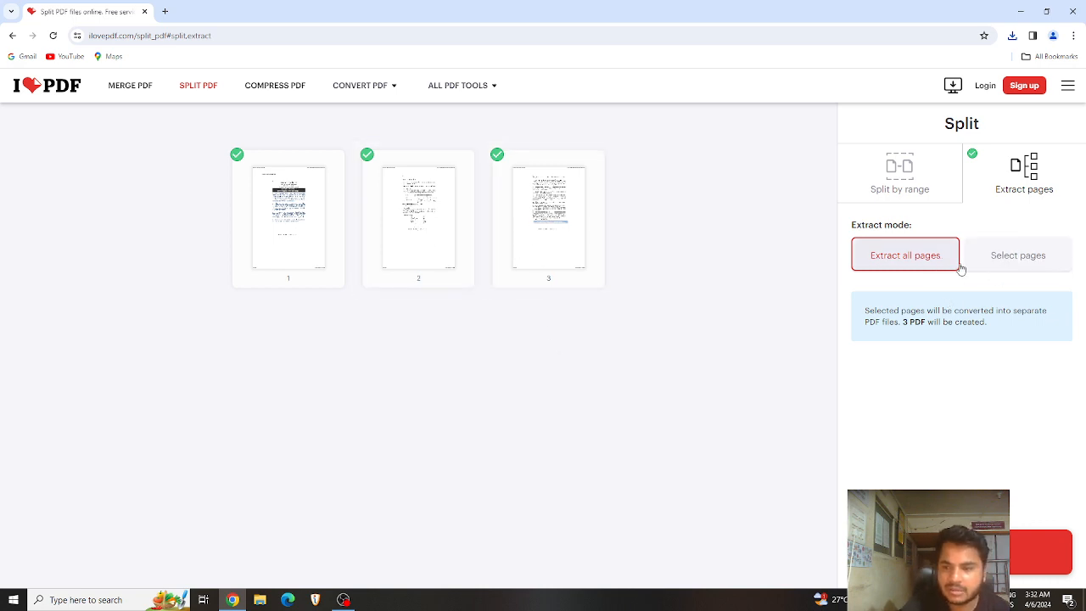
Step: Extract only page 1 into a new PDF using Select pages
{"action": "left_click", "coordinate": [1017, 266]}
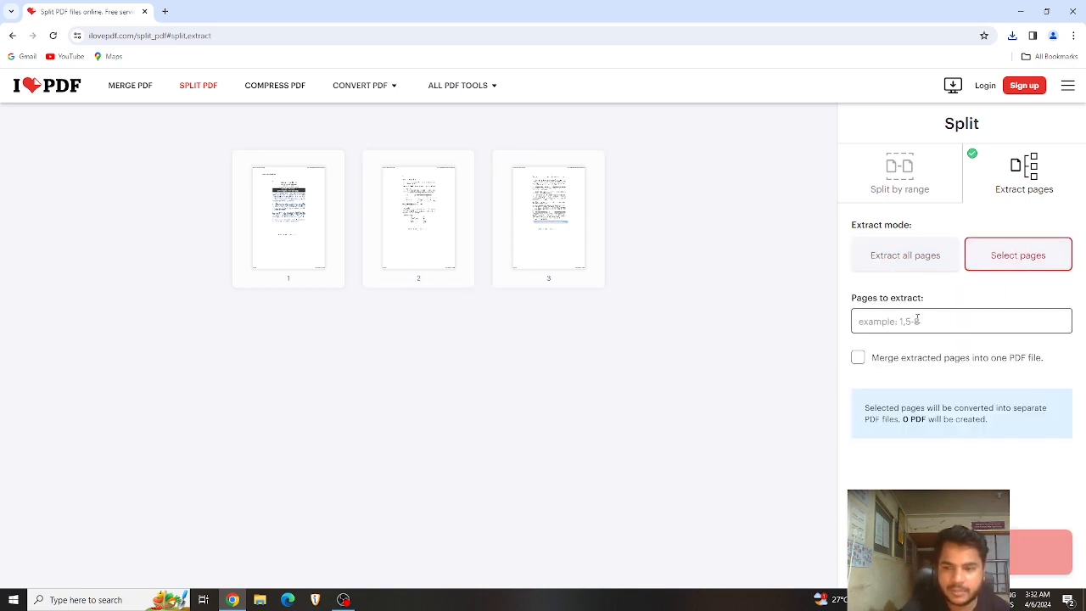
{"action": "left_click", "coordinate": [918, 319]}
{"action": "type", "text": "1"}
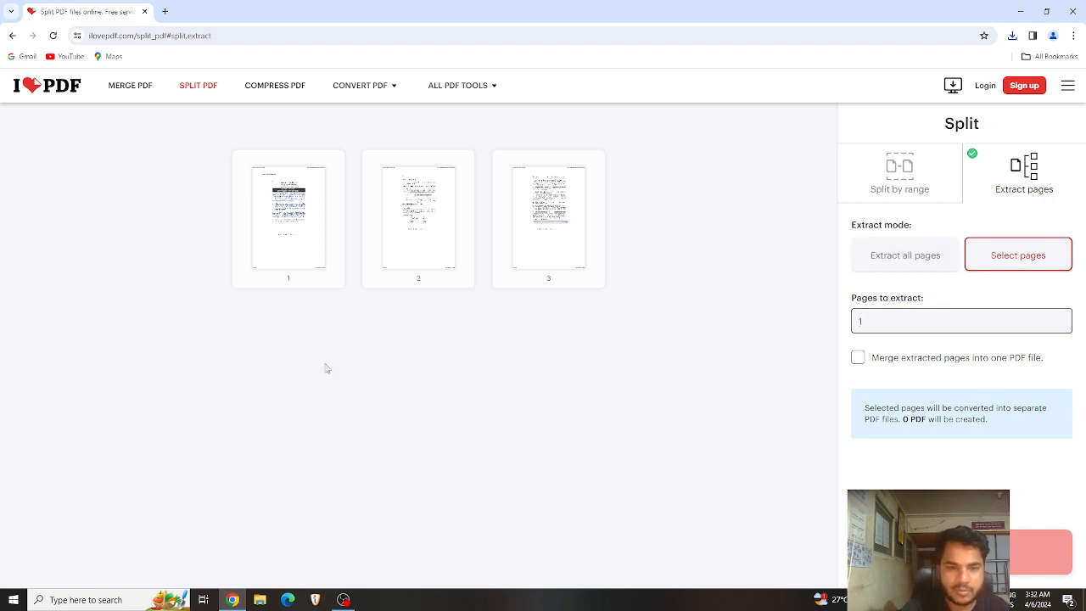
{"action": "left_click", "coordinate": [324, 368]}
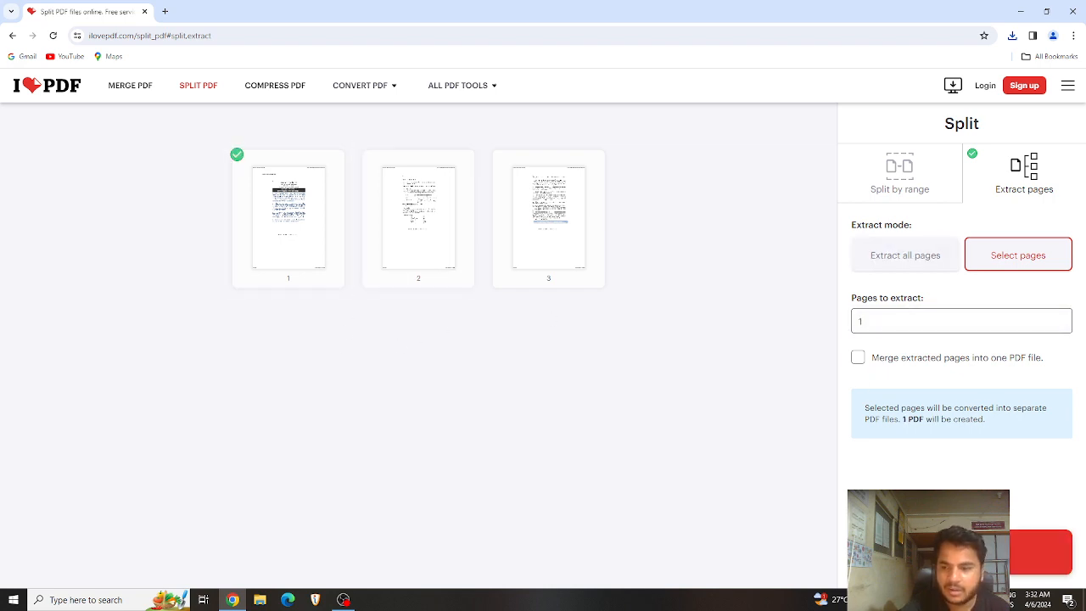
{"action": "left_click", "coordinate": [961, 551]}
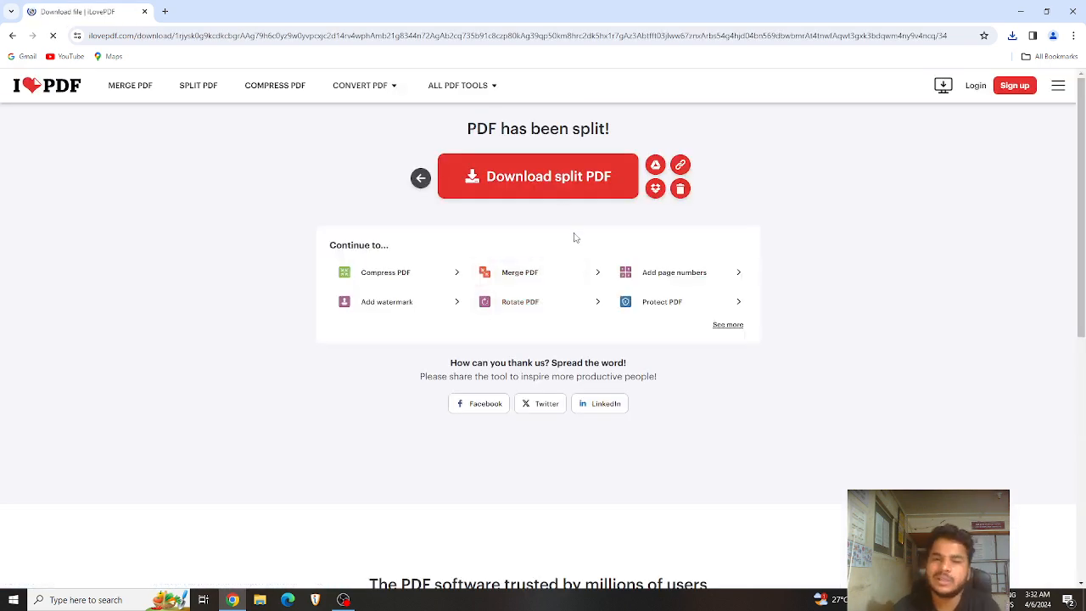
Step: Download typing rules_merged-5-10_removed-1.pdf, confirm it has a single page, and return to iLovePDF
{"action": "left_click", "coordinate": [528, 182]}
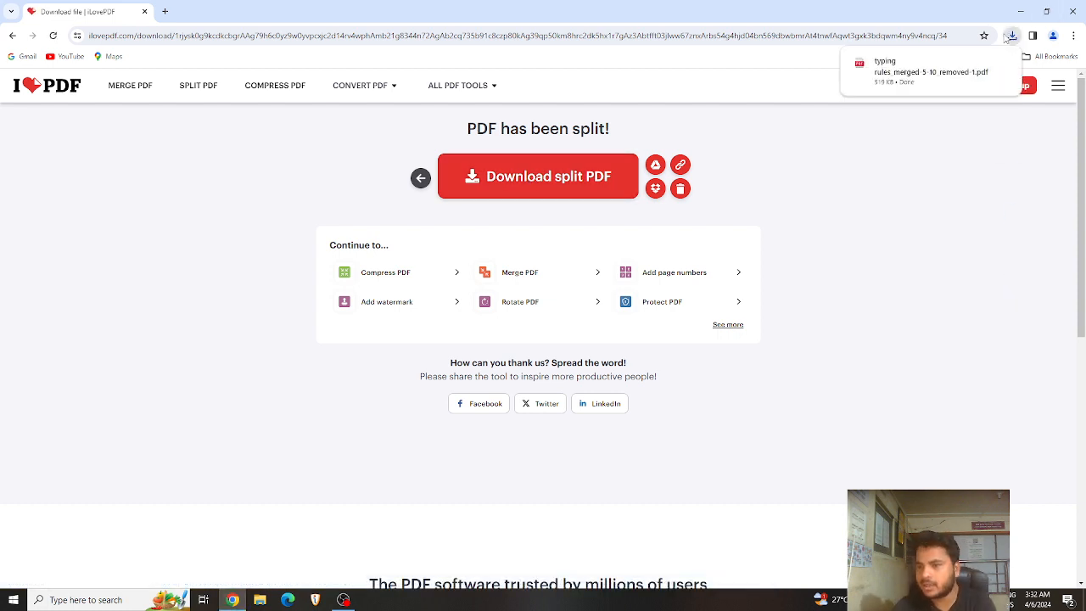
{"action": "left_click", "coordinate": [931, 70]}
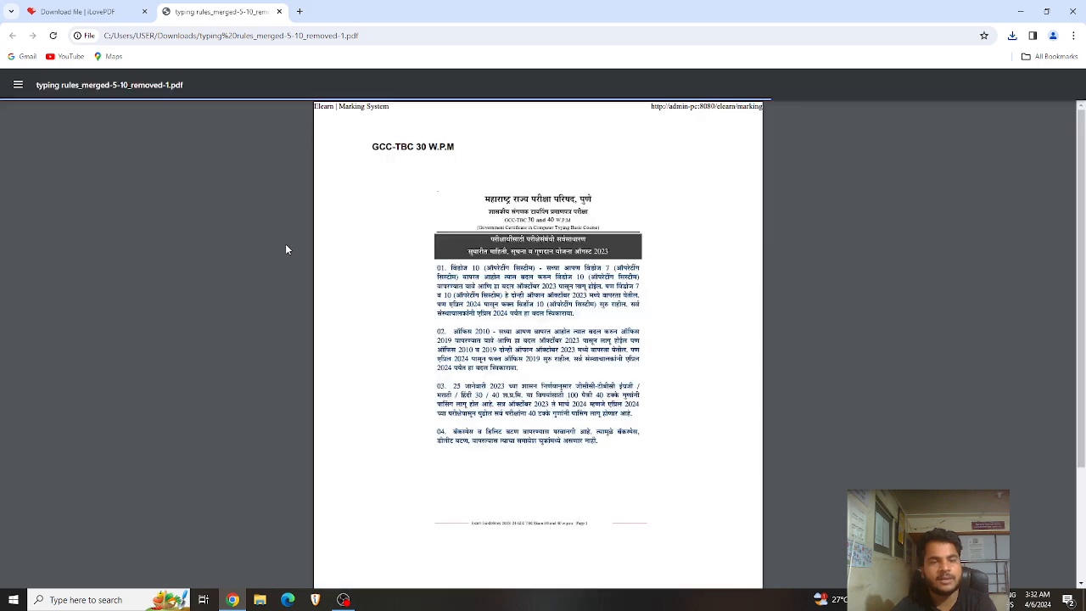
{"action": "scroll", "coordinate": [446, 250], "scroll_direction": "down", "scroll_amount": 2}
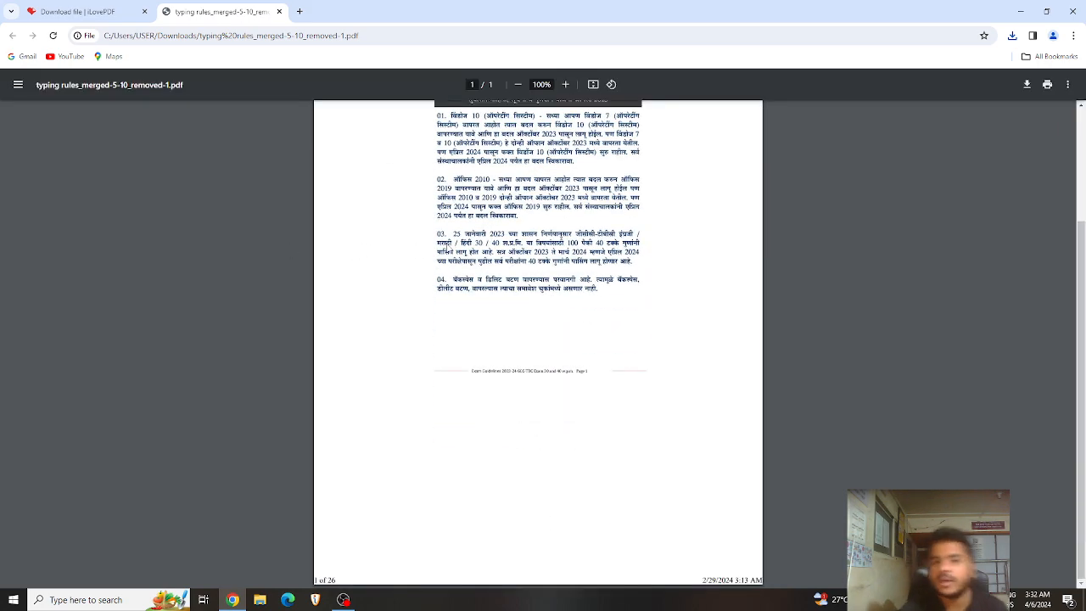
{"action": "scroll", "coordinate": [446, 250], "scroll_direction": "up", "scroll_amount": 2}
{"action": "left_click", "coordinate": [93, 11]}
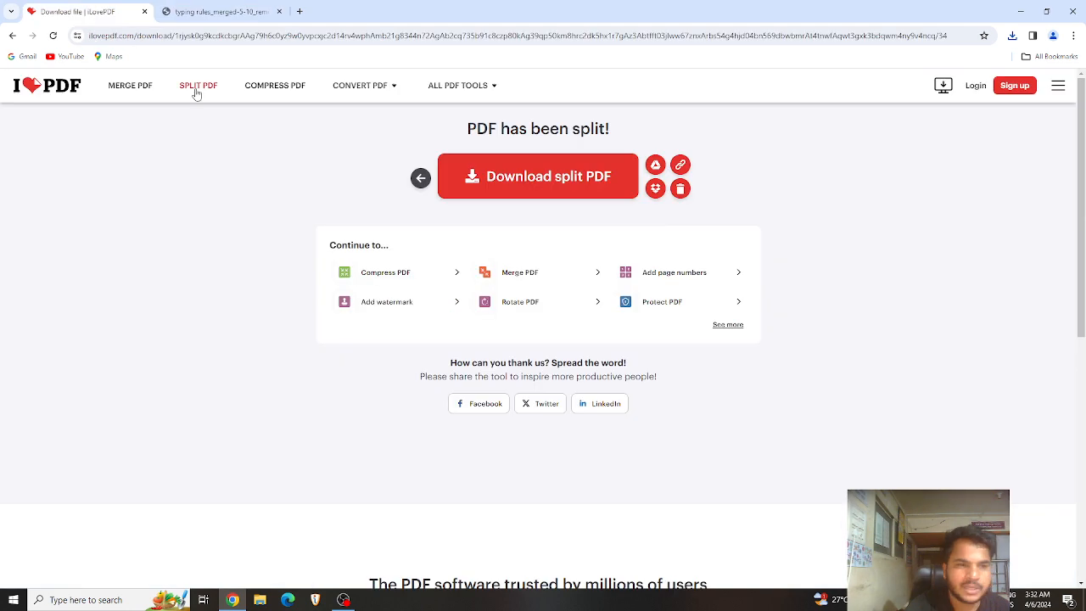
Step: Upload typing rules_merged-5-10_removed into Organize PDF, showing three page thumbnails
{"action": "mouse_move", "coordinate": [435, 90]}
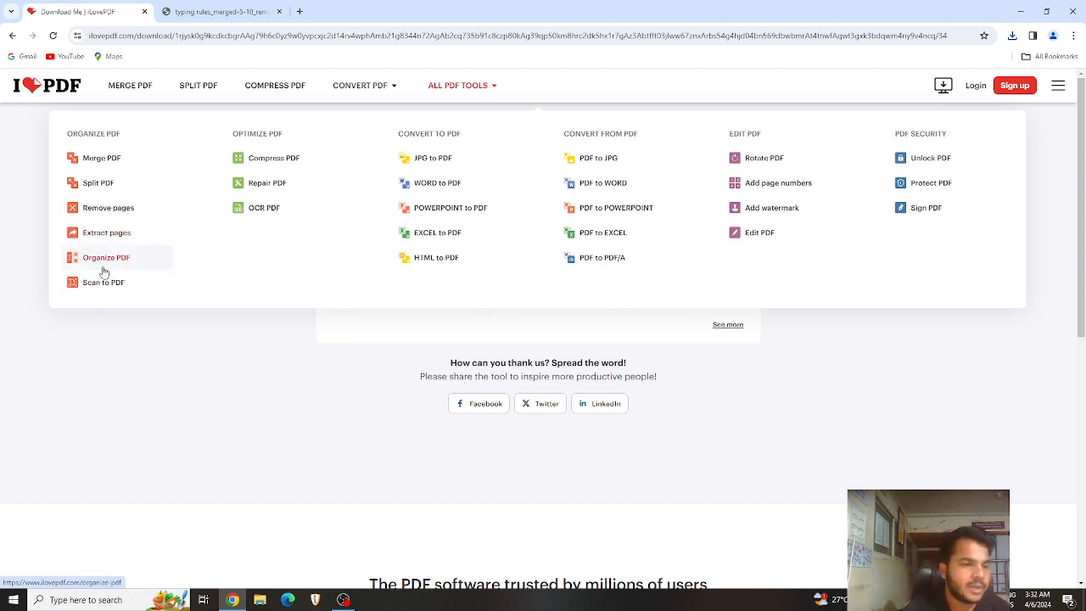
{"action": "left_click", "coordinate": [106, 267]}
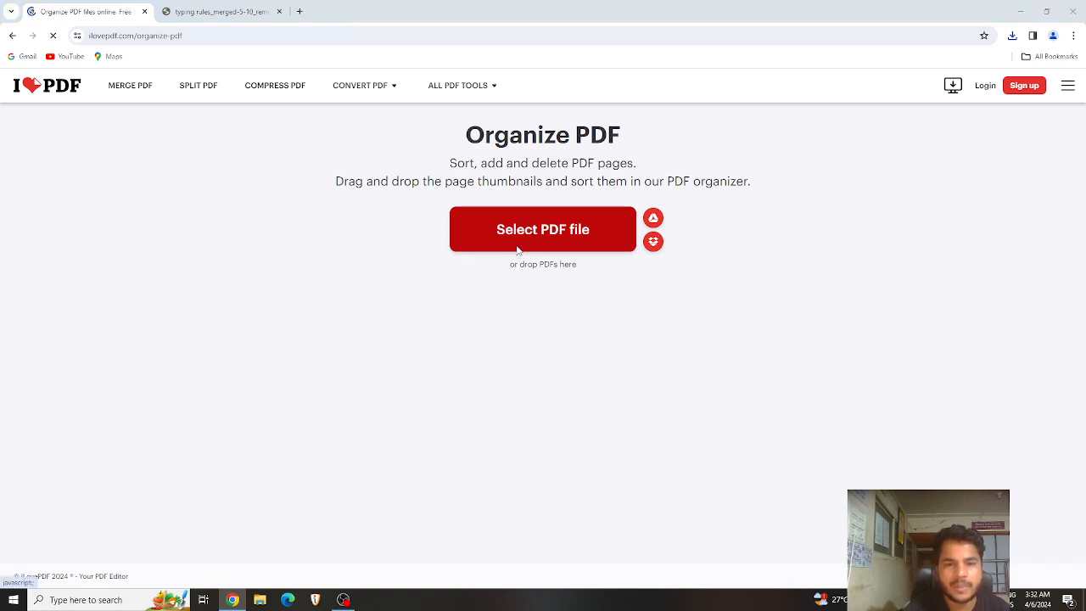
{"action": "left_click", "coordinate": [517, 250]}
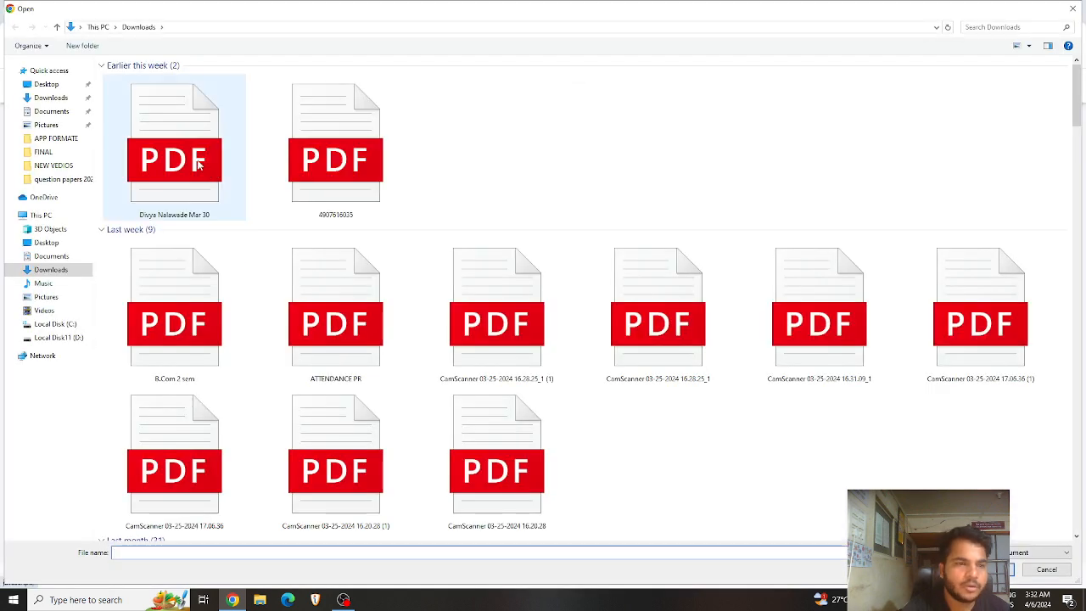
{"action": "double_click", "coordinate": [345, 204]}
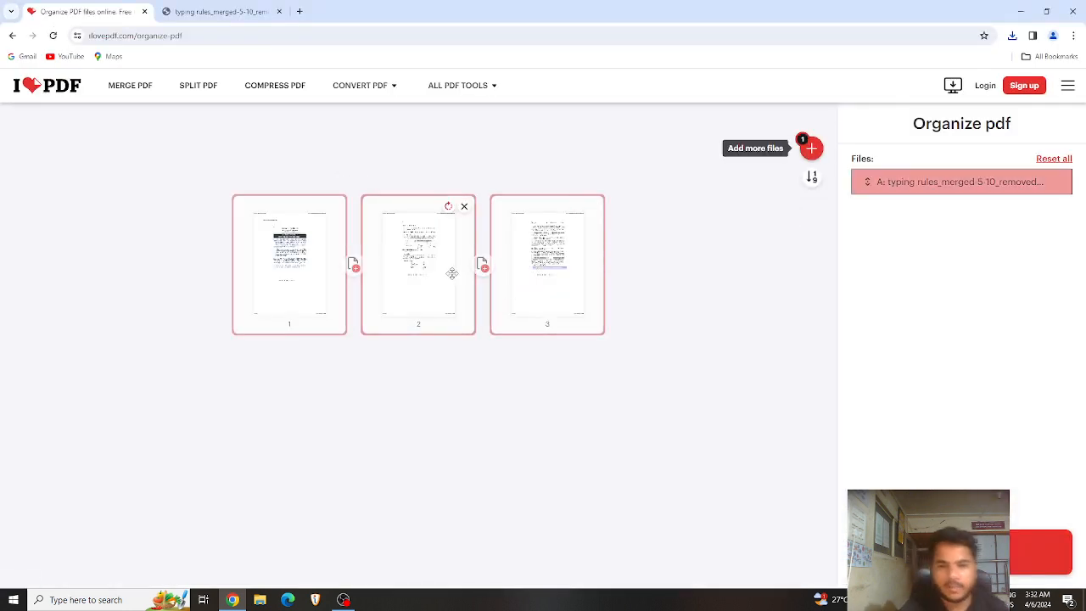
Step: Reorder pages as page 2, two blank pages, page 3, page 1, and organize the PDF
{"action": "left_click_drag", "start_coordinate": [450, 274], "coordinate": [254, 265]}
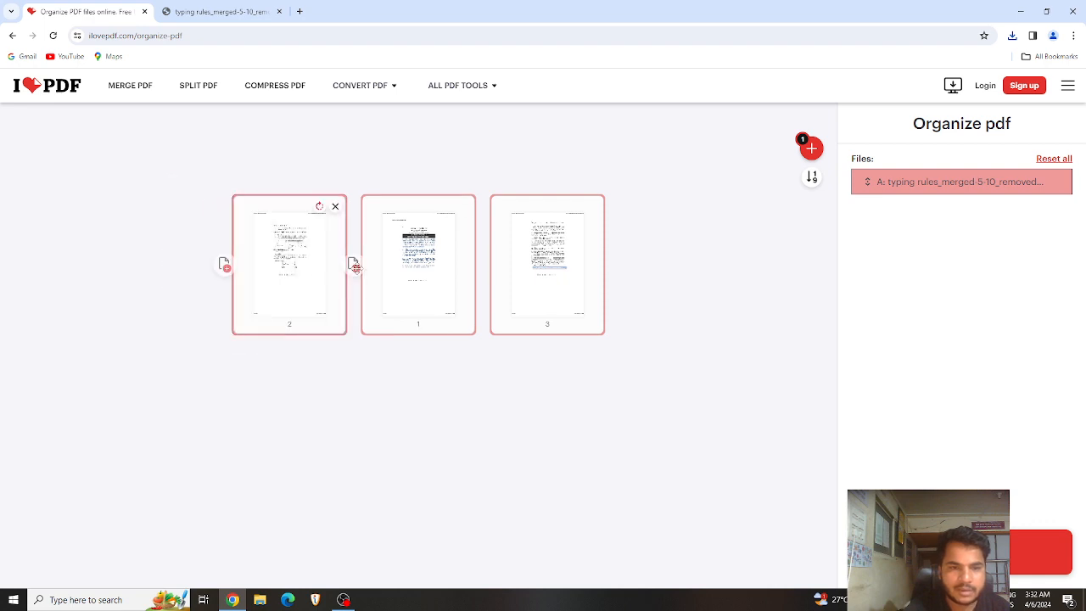
{"action": "left_click_drag", "start_coordinate": [503, 268], "coordinate": [424, 265]}
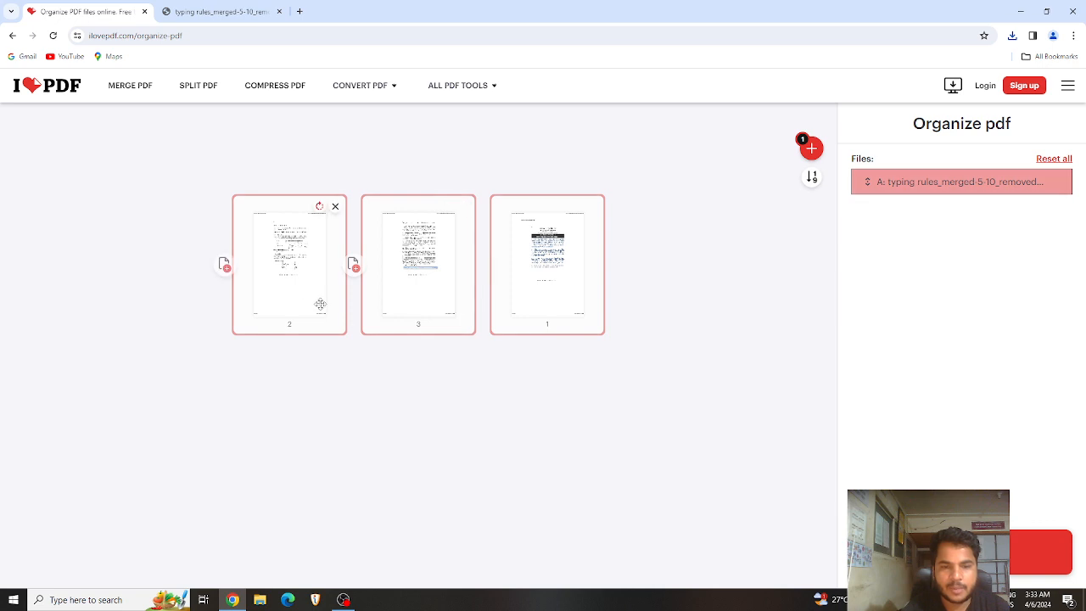
{"action": "left_click", "coordinate": [355, 270]}
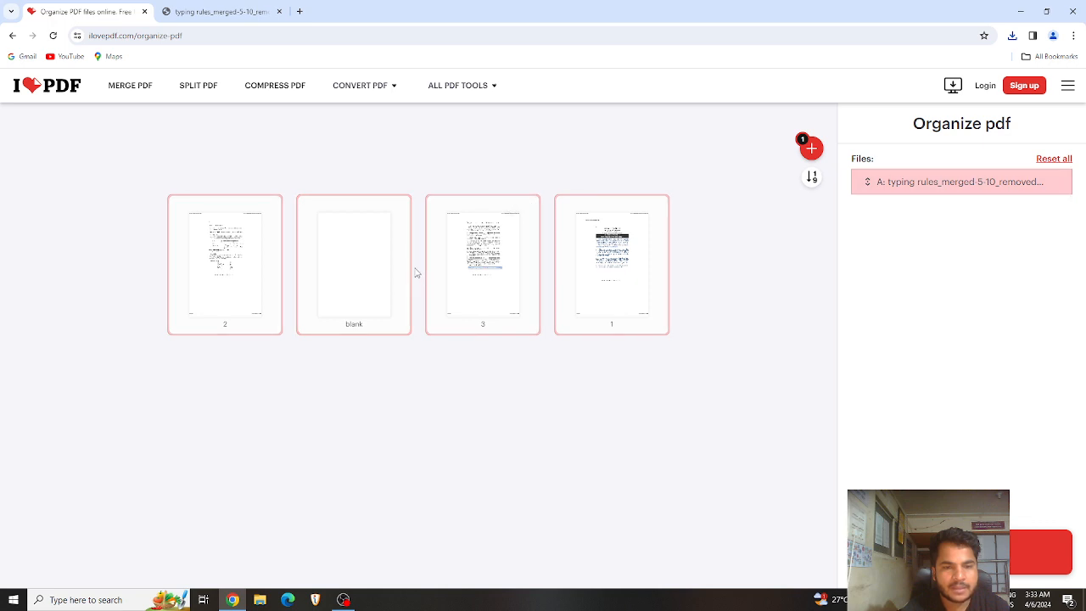
{"action": "left_click", "coordinate": [416, 270]}
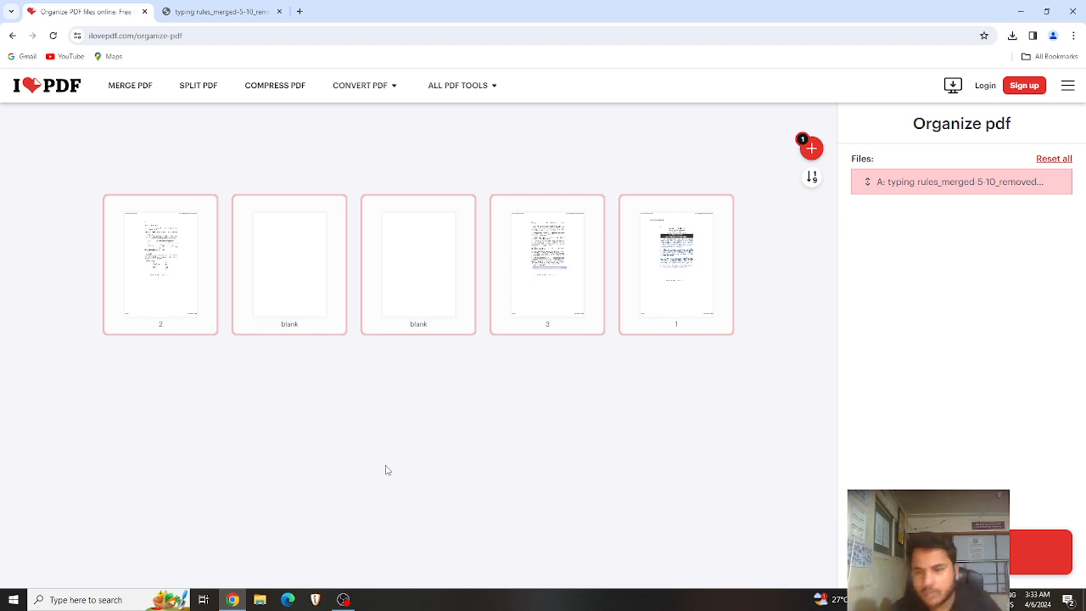
{"action": "left_click", "coordinate": [1041, 551]}
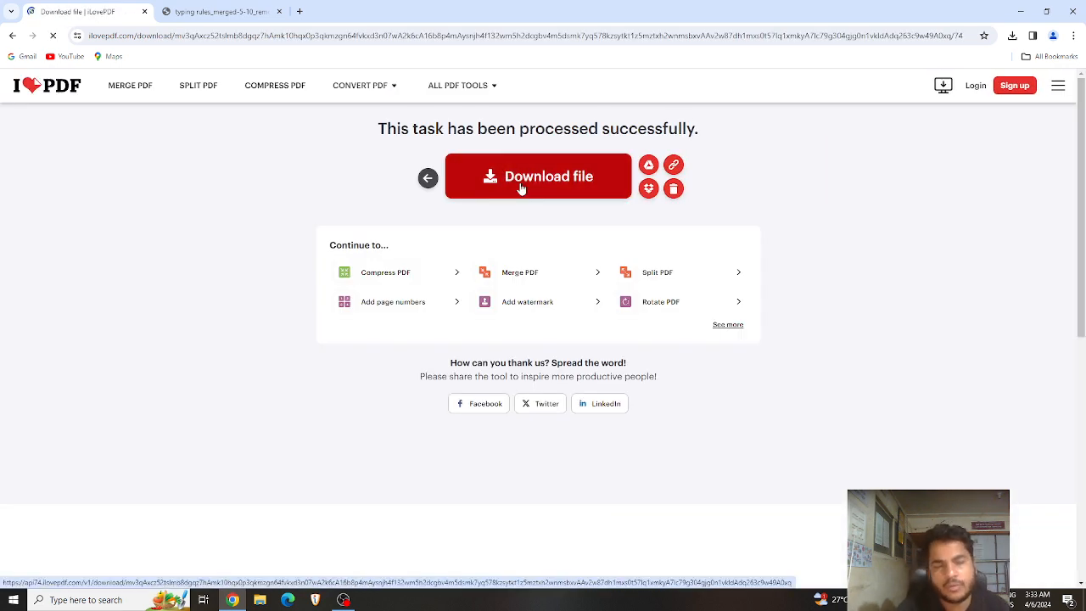
Step: Download typing rules_merged-5-10_removed_organized.pdf and open it in a new tab
{"action": "left_click", "coordinate": [534, 181]}
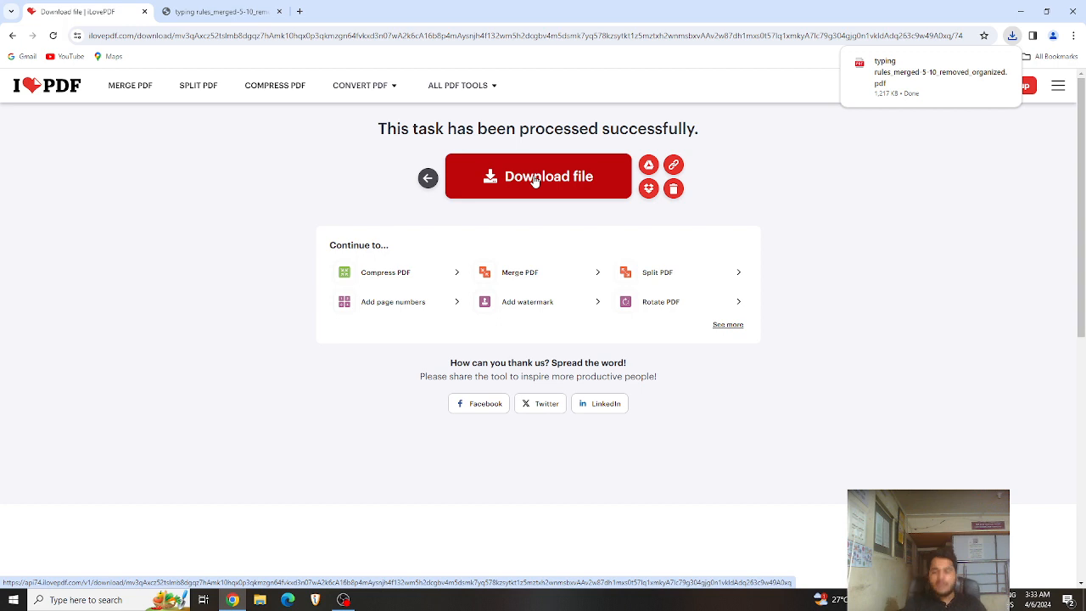
{"action": "left_click", "coordinate": [933, 76]}
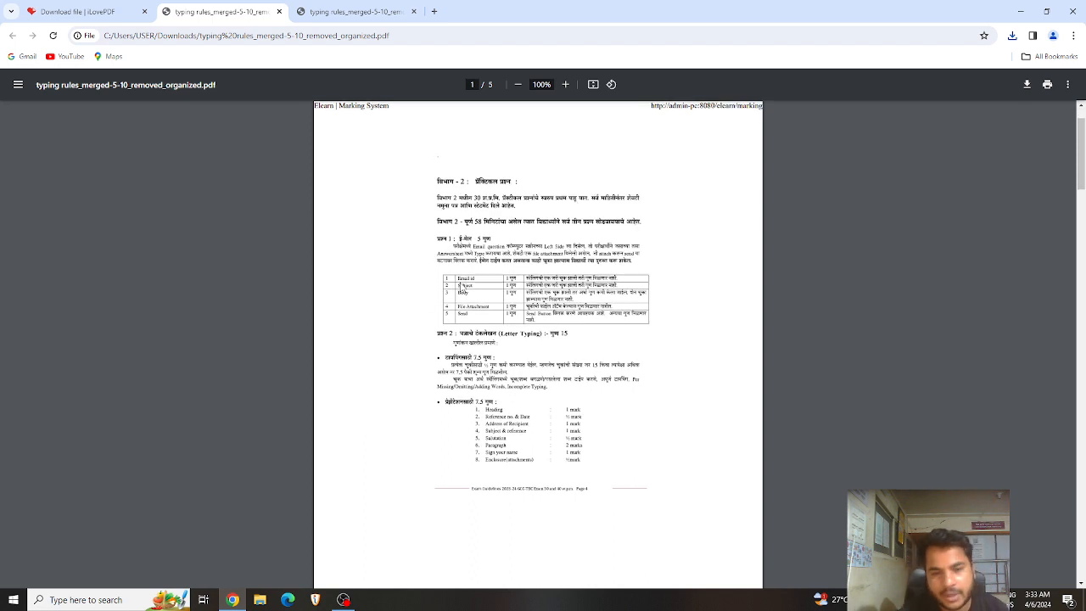
Step: Scroll through the five organized pages, then close both PDF tabs
{"action": "scroll", "coordinate": [450, 287], "scroll_direction": "down", "scroll_amount": 7}
{"action": "scroll", "coordinate": [461, 287], "scroll_direction": "down", "scroll_amount": 15}
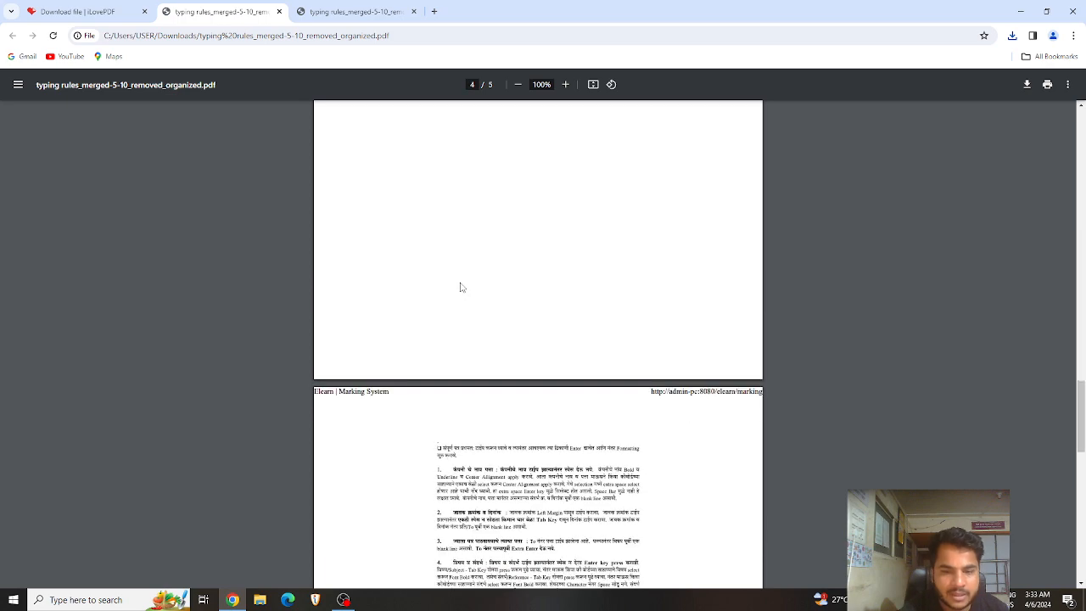
{"action": "scroll", "coordinate": [460, 287], "scroll_direction": "down", "scroll_amount": 10}
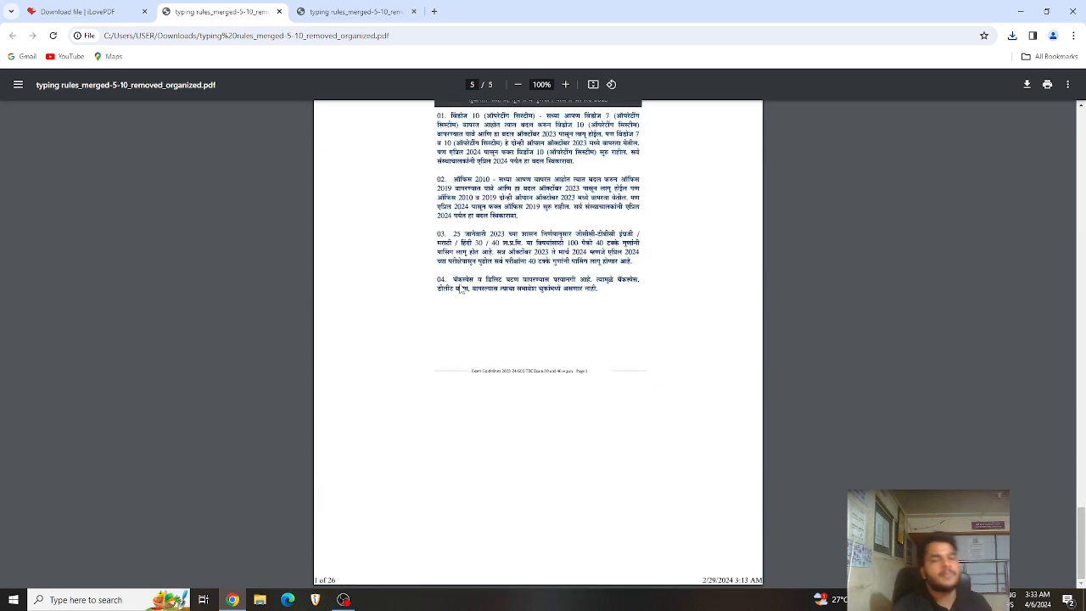
{"action": "left_click", "coordinate": [413, 13]}
{"action": "left_click", "coordinate": [279, 12]}
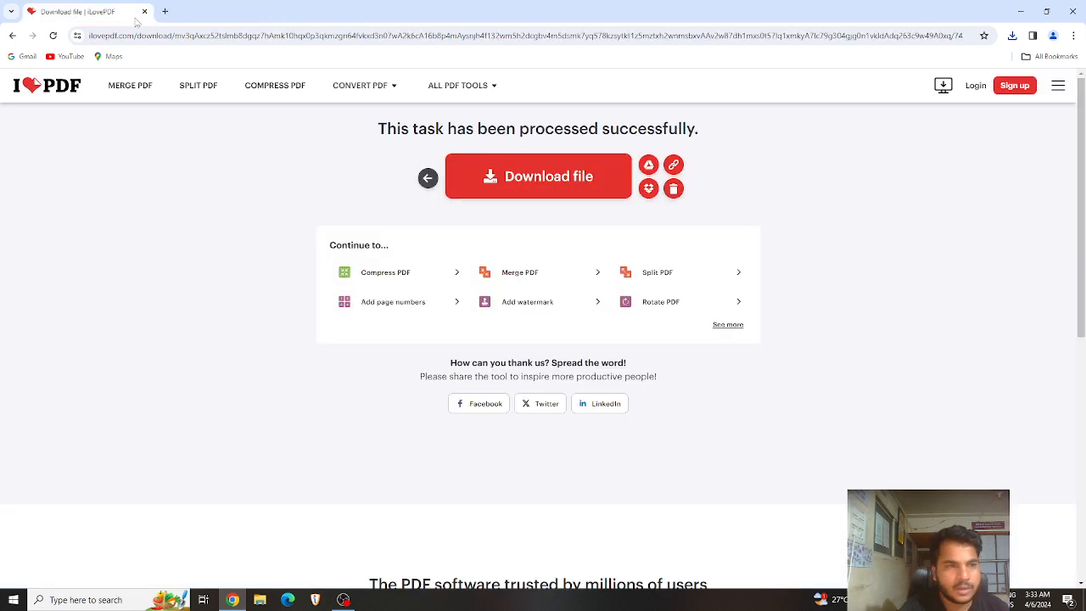
Step: Go to Compress PDF from the ALL PDF TOOLS menu
{"action": "mouse_move", "coordinate": [477, 88]}
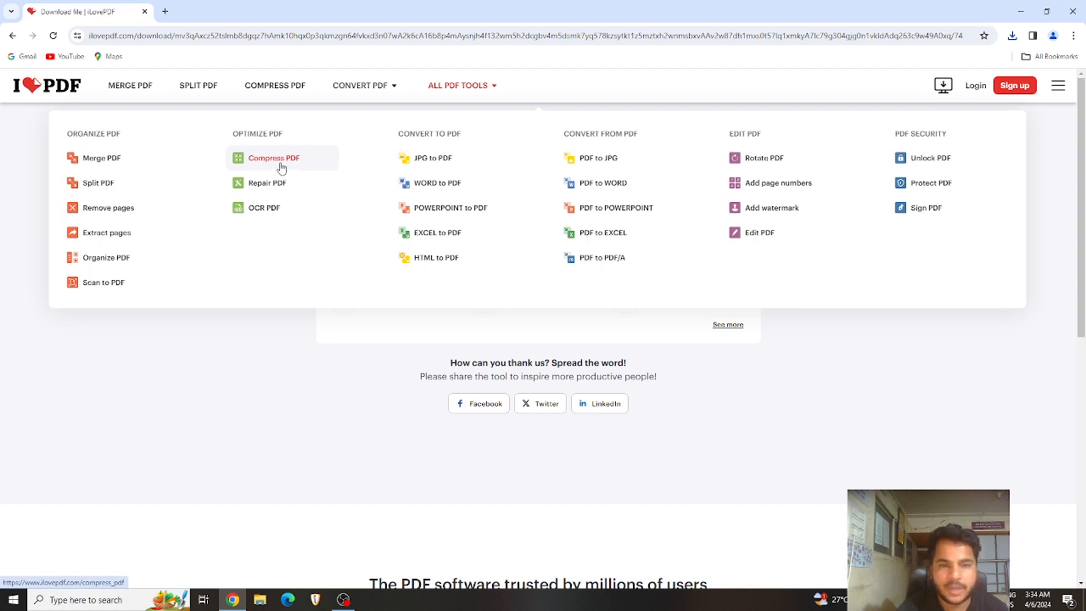
{"action": "left_click", "coordinate": [281, 167]}
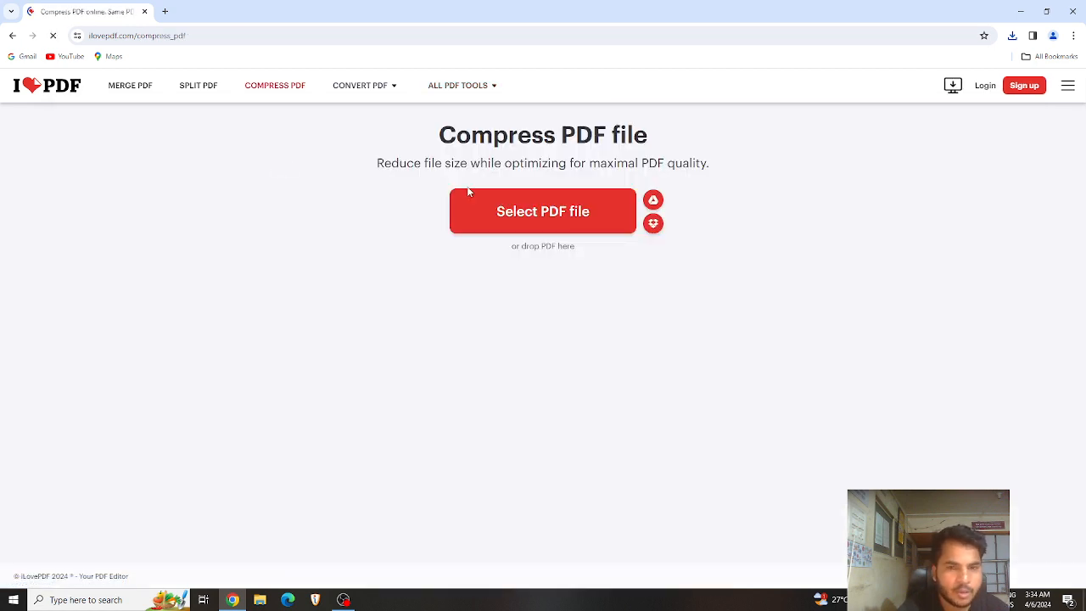
Step: Check typing rules_merged is 8.76 MB in Properties, then upload it for compression
{"action": "left_click", "coordinate": [509, 214]}
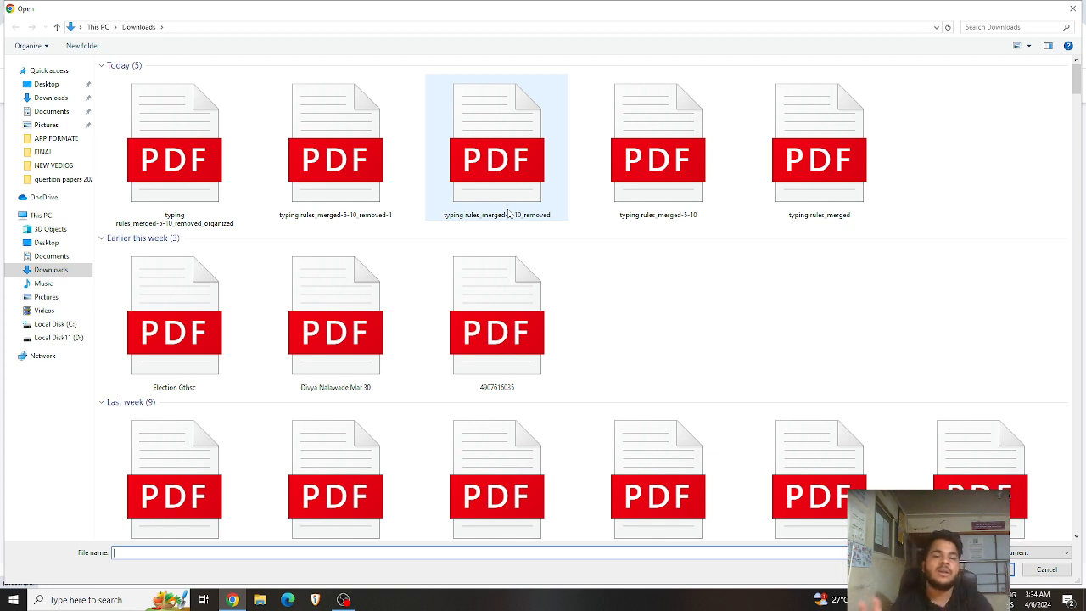
{"action": "left_click", "coordinate": [811, 200]}
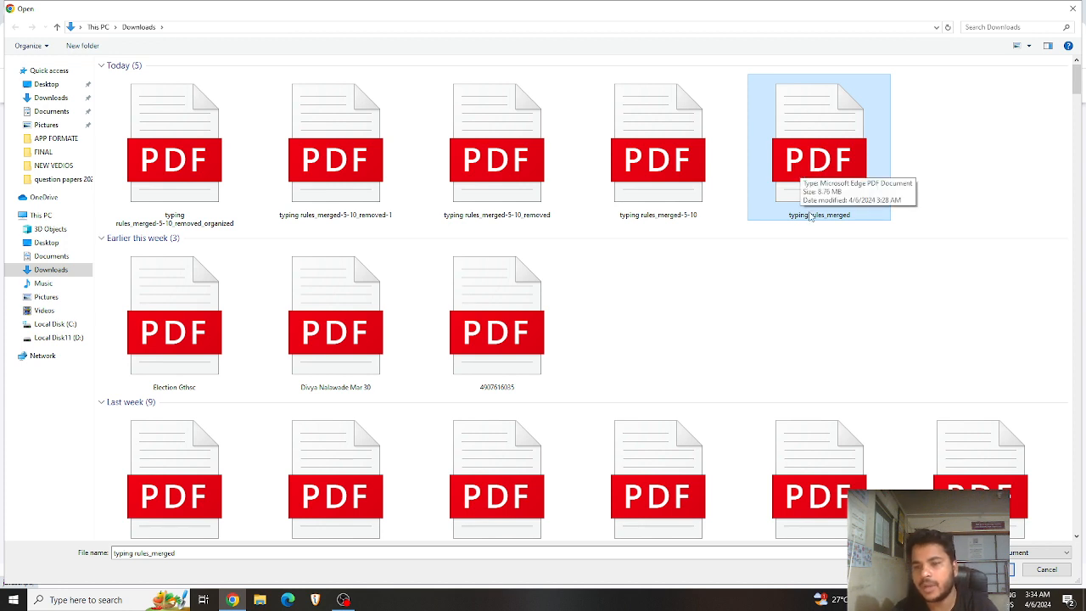
{"action": "double_click", "coordinate": [782, 138]}
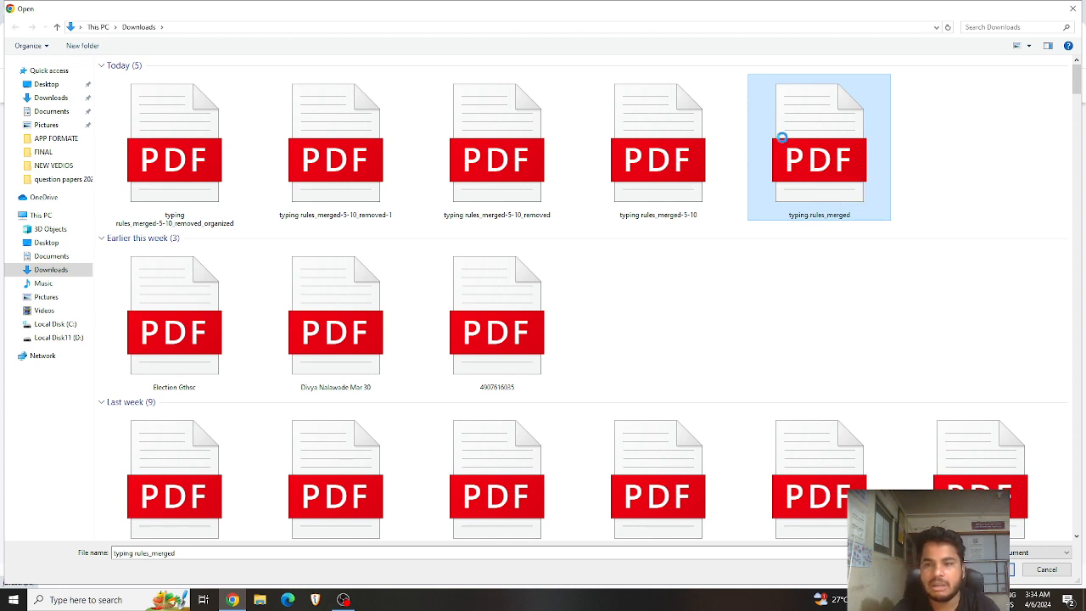
{"action": "right_click", "coordinate": [782, 138]}
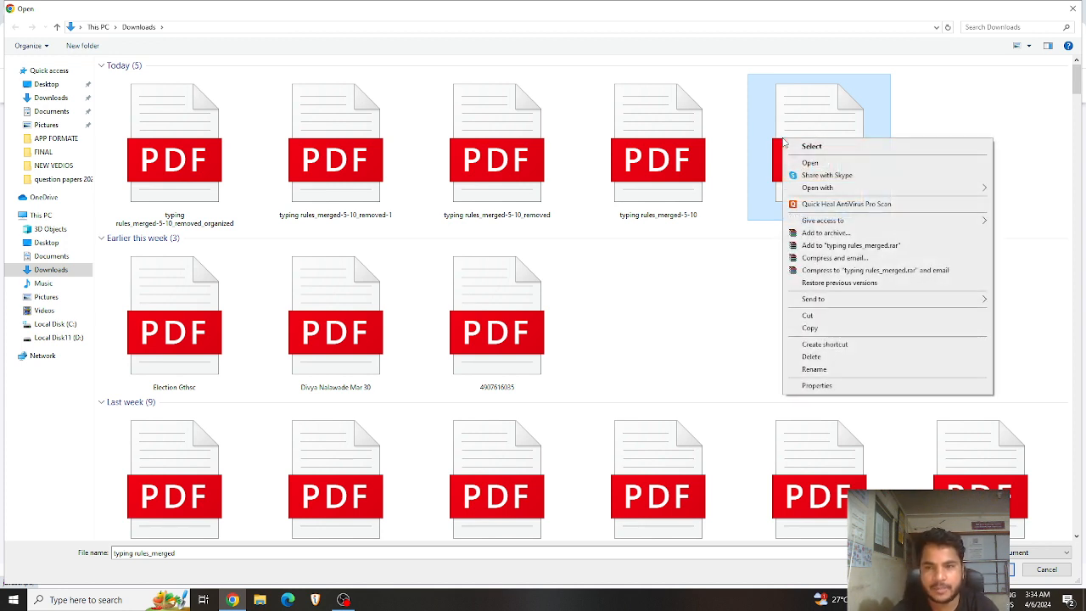
{"action": "left_click", "coordinate": [828, 387]}
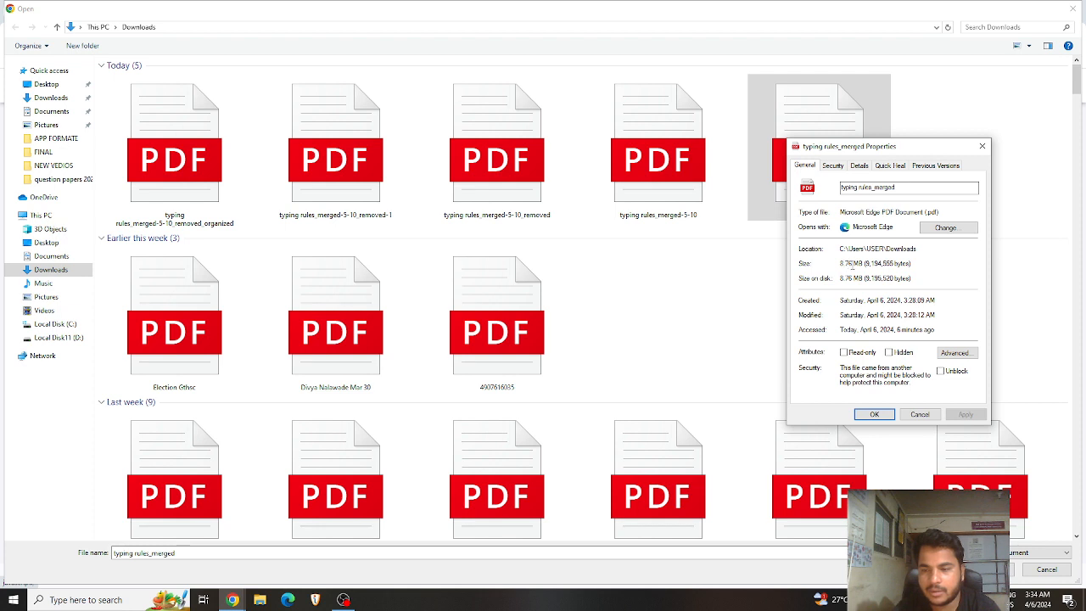
{"action": "left_click_drag", "start_coordinate": [864, 266], "coordinate": [843, 266]}
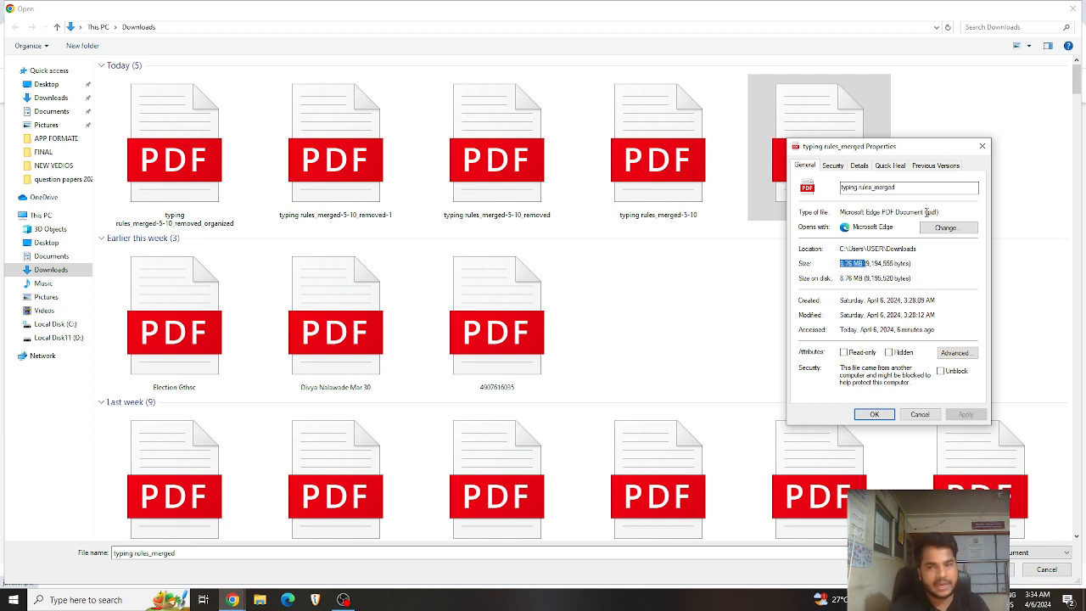
{"action": "left_click", "coordinate": [984, 148]}
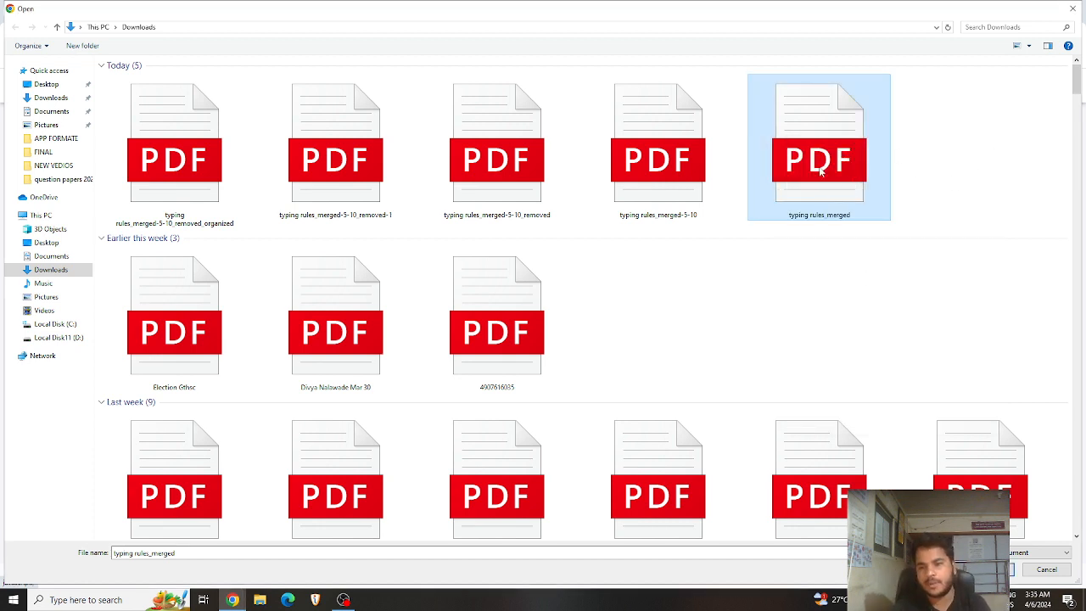
{"action": "left_click", "coordinate": [991, 569]}
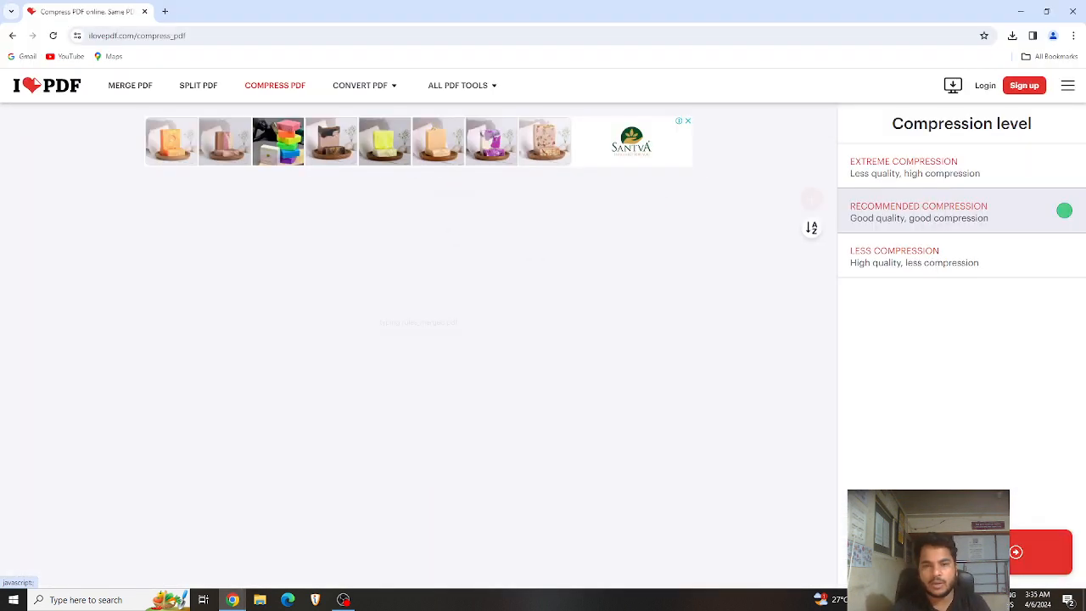
Step: Compress typing rules_merged with Extreme Compression, shrinking it from 8.77 MB to 970.22 KB
{"action": "left_click", "coordinate": [910, 175]}
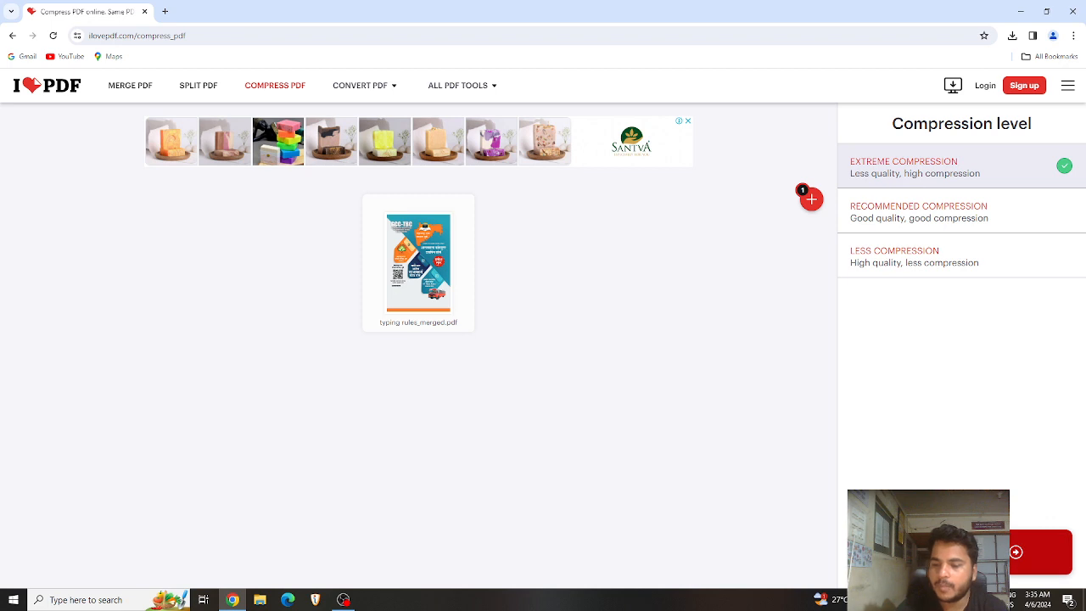
{"action": "left_click", "coordinate": [1041, 552]}
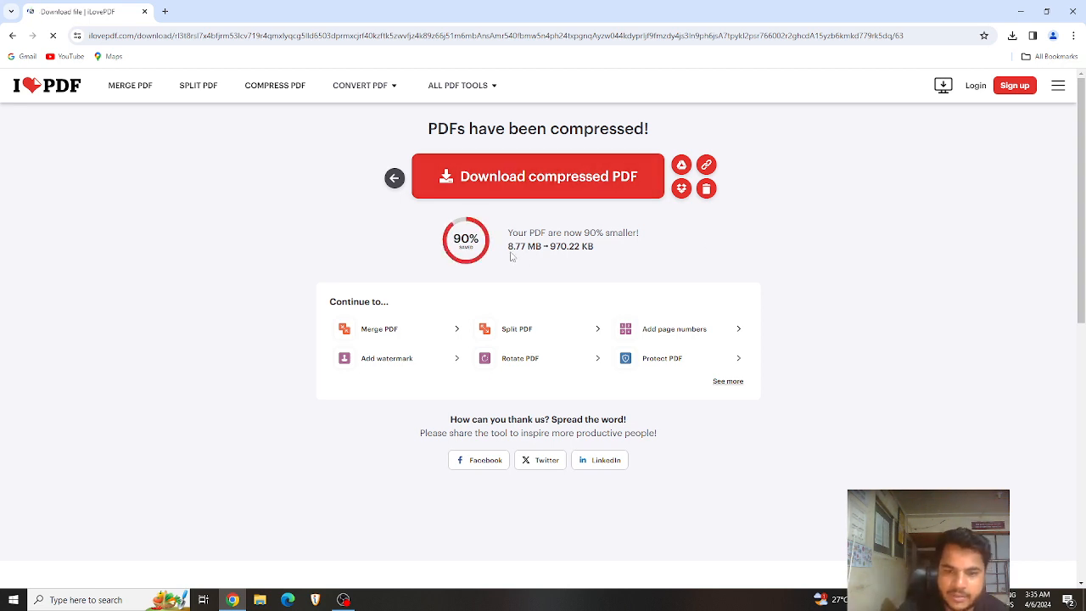
{"action": "left_click_drag", "start_coordinate": [504, 251], "coordinate": [601, 253]}
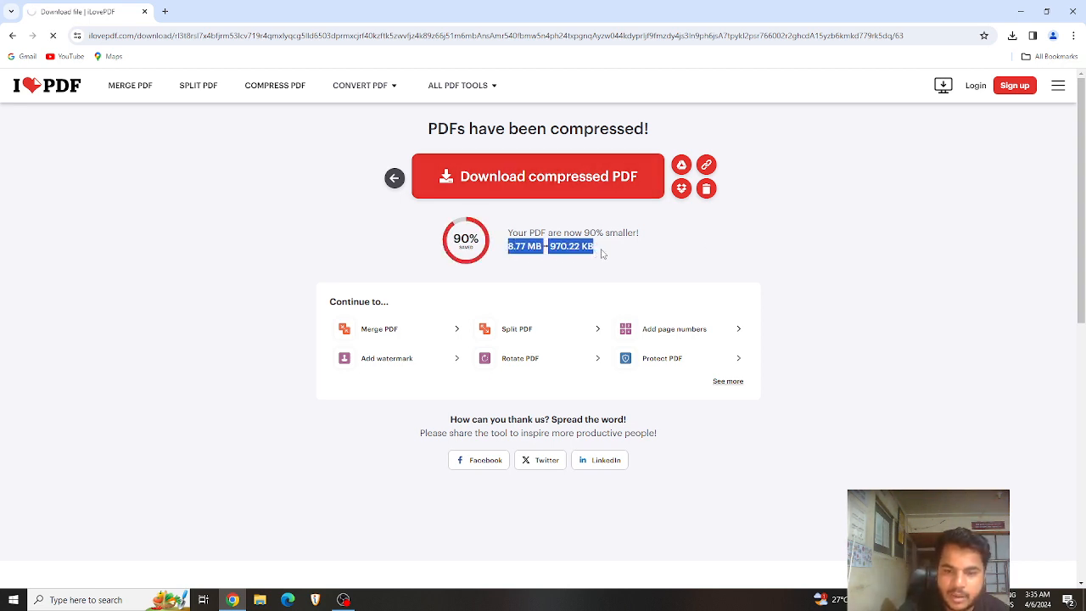
{"action": "left_click", "coordinate": [603, 256]}
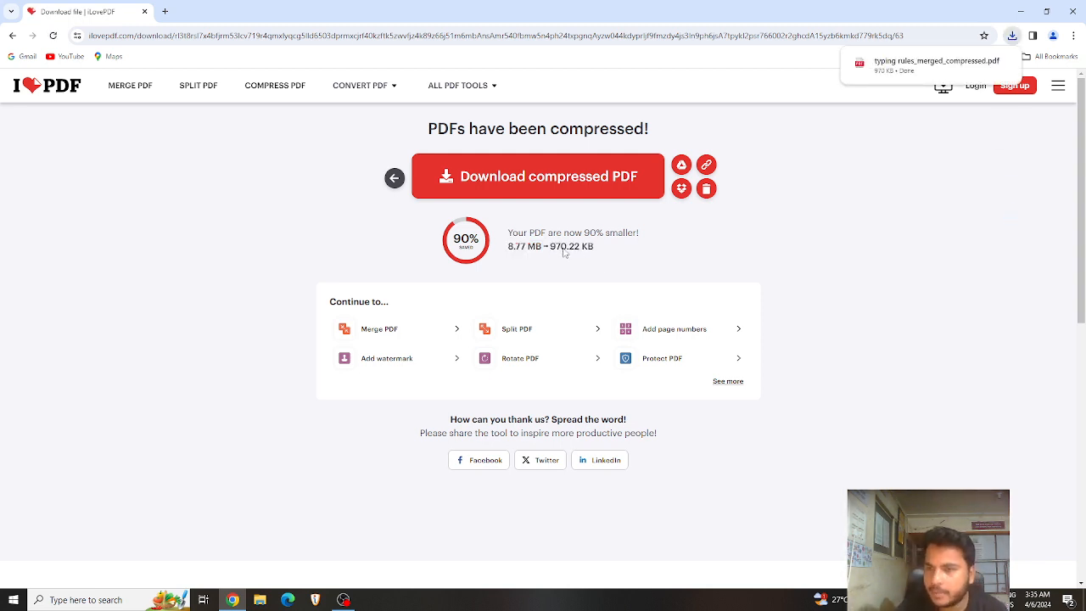
Step: Open the downloaded 30-page typing rules_merged_compressed.pdf, then return to the Compress PDF page
{"action": "mouse_move", "coordinate": [968, 73]}
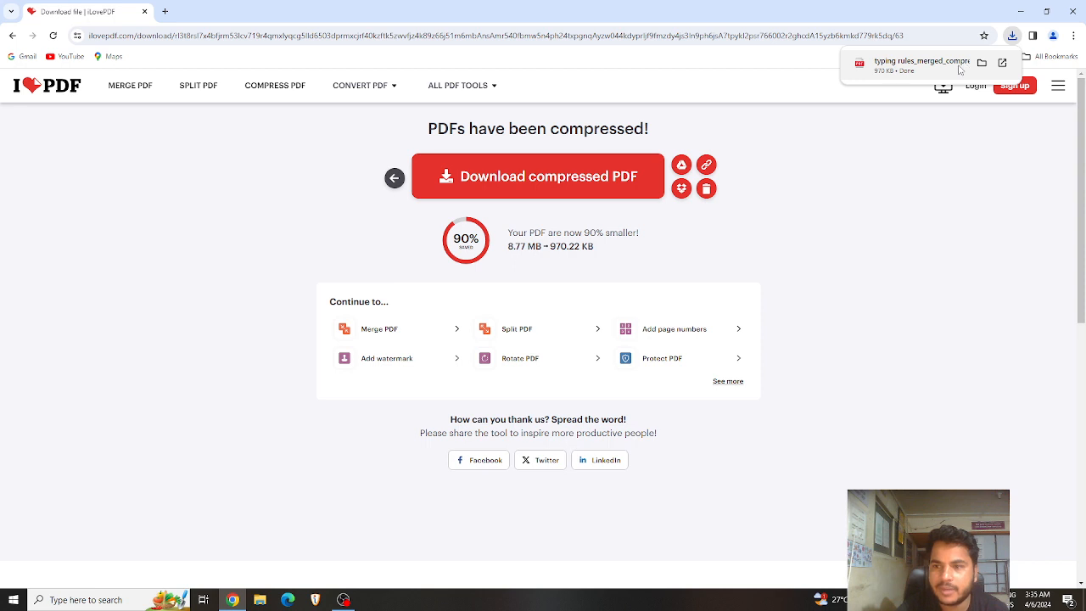
{"action": "left_click", "coordinate": [959, 70]}
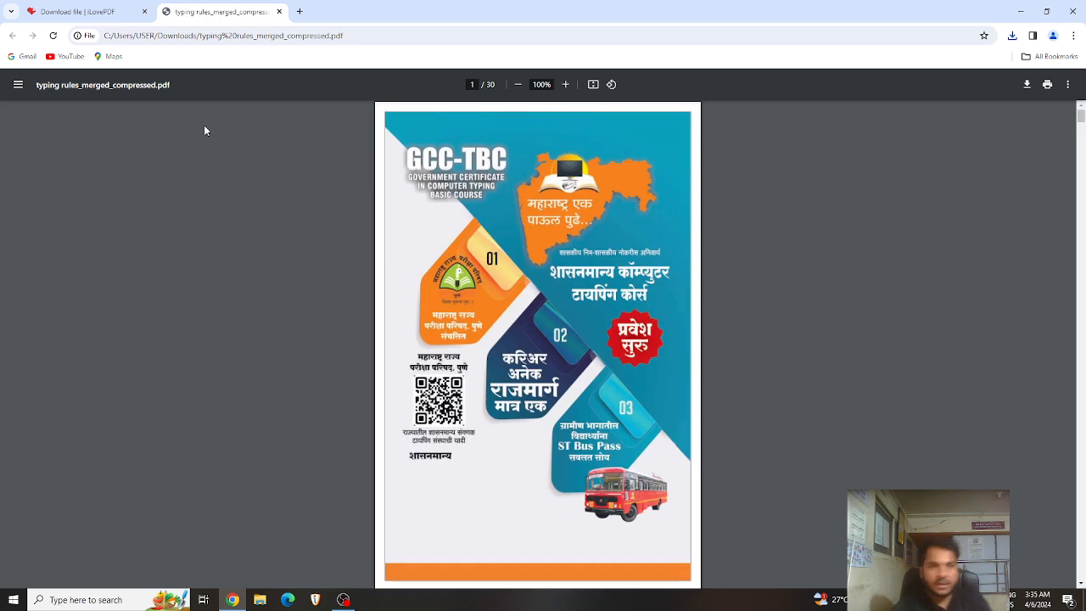
{"action": "left_click", "coordinate": [76, 12]}
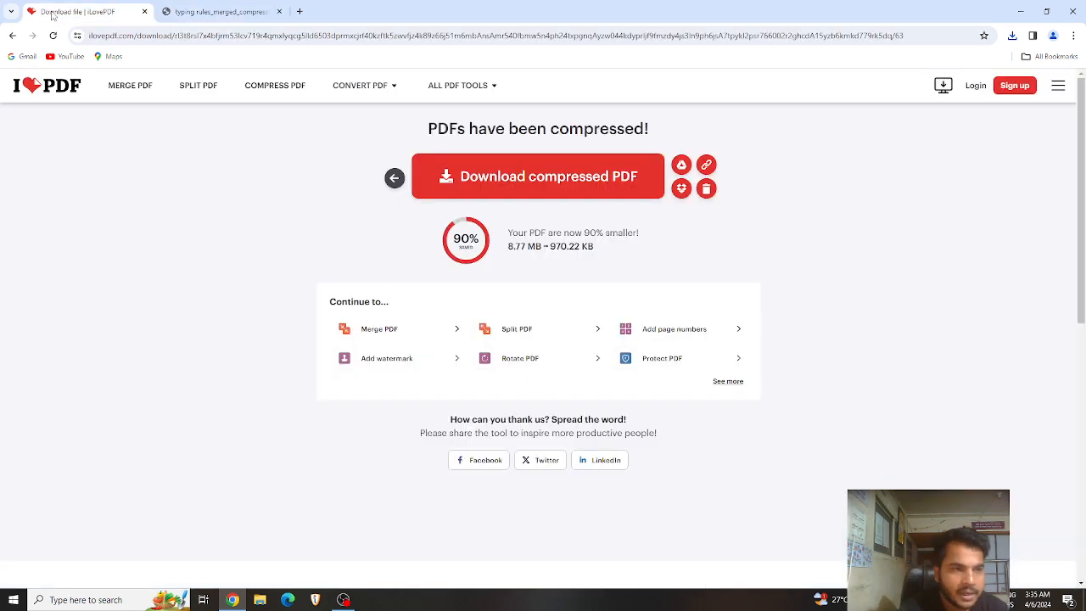
{"action": "left_click", "coordinate": [396, 179]}
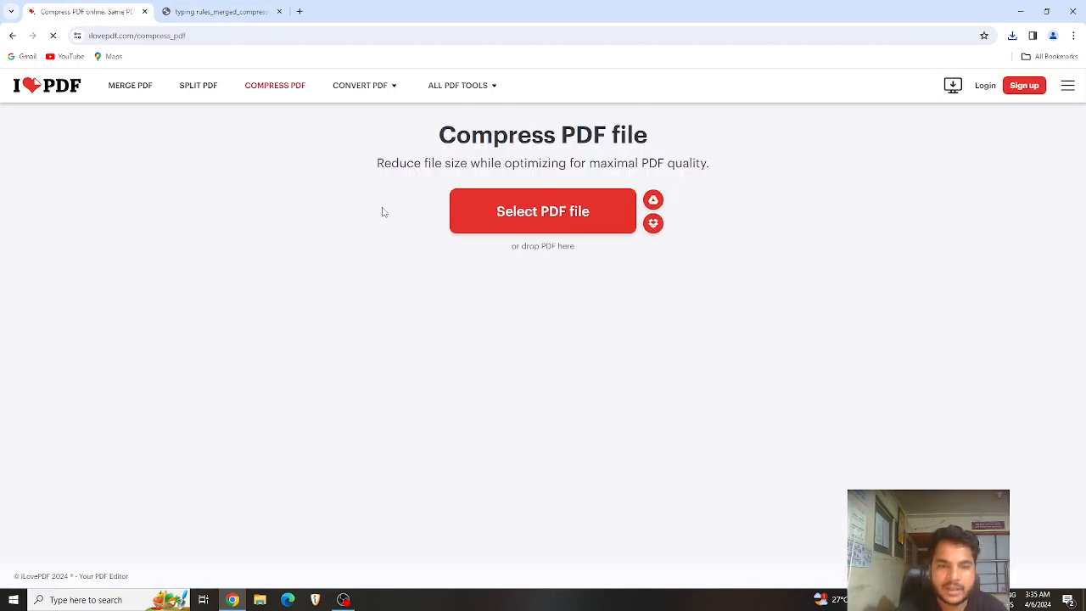
{"action": "left_click", "coordinate": [532, 227]}
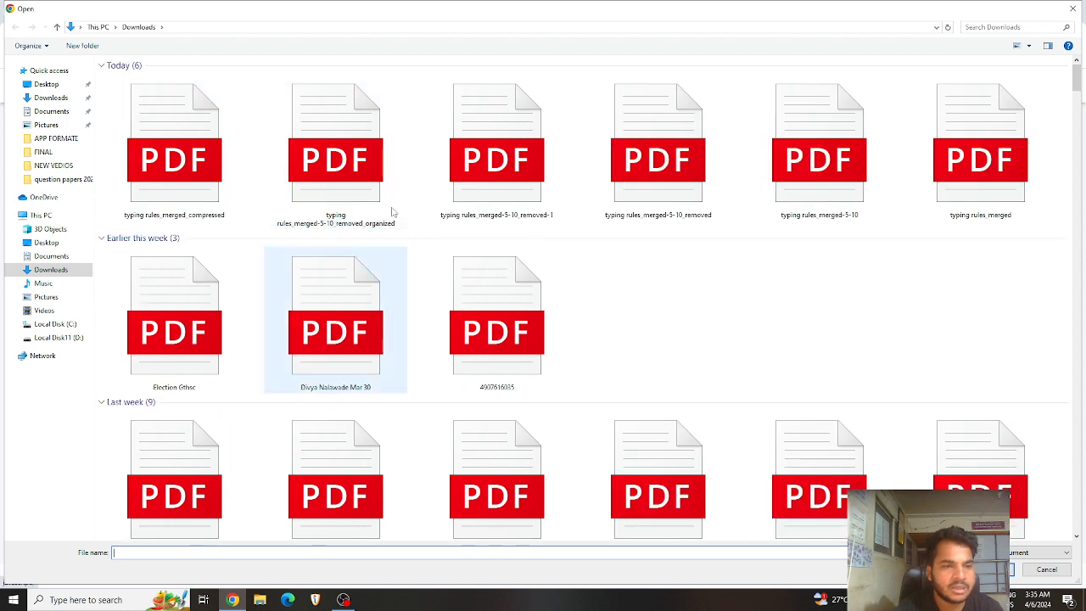
{"action": "left_click", "coordinate": [188, 204]}
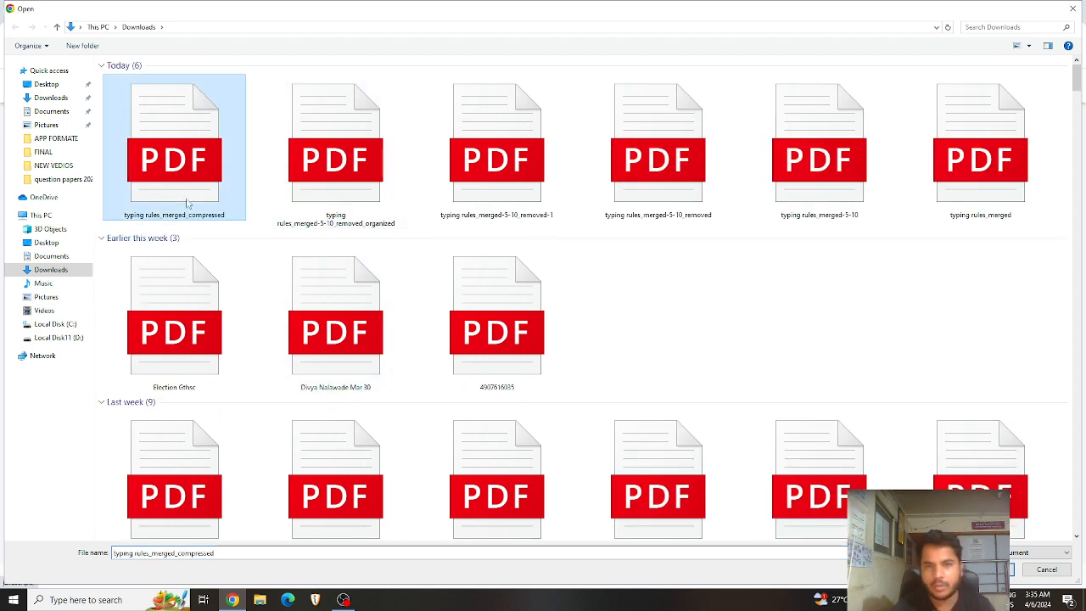
{"action": "double_click", "coordinate": [188, 204]}
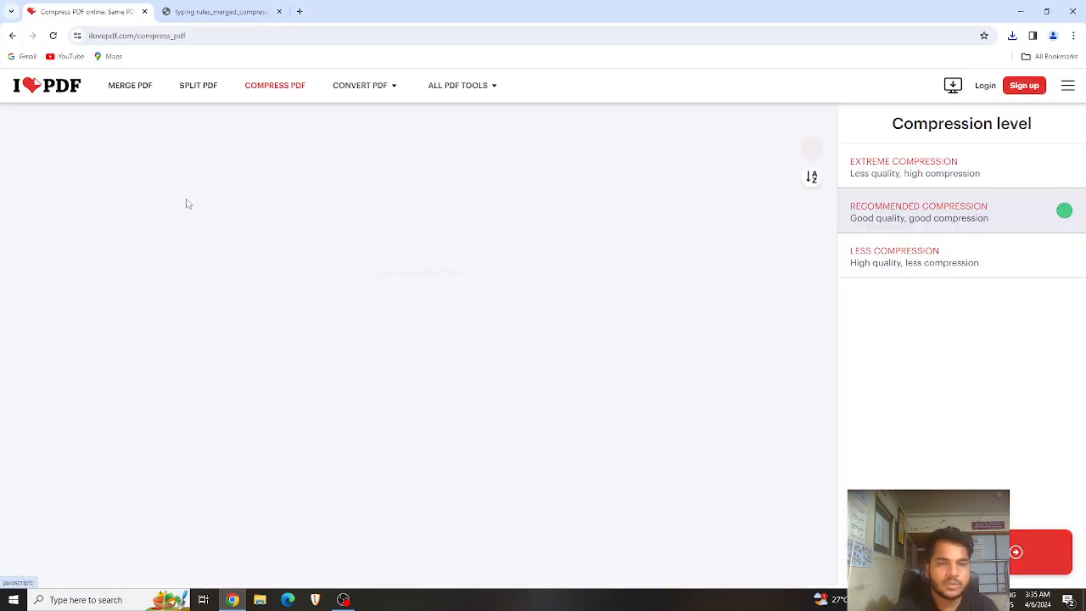
{"action": "left_click", "coordinate": [937, 180]}
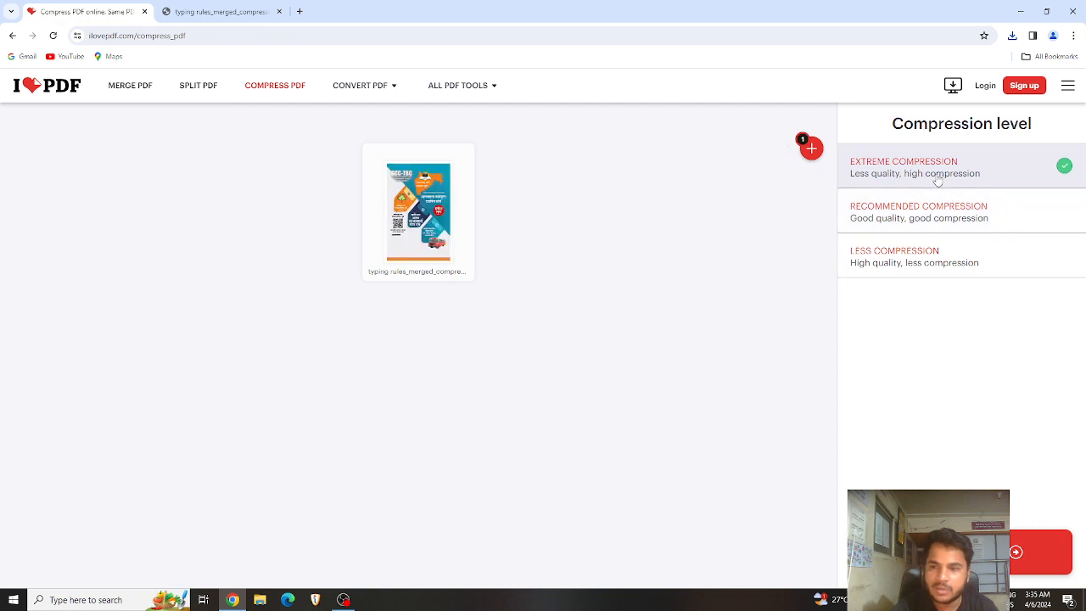
{"action": "left_click", "coordinate": [1037, 552]}
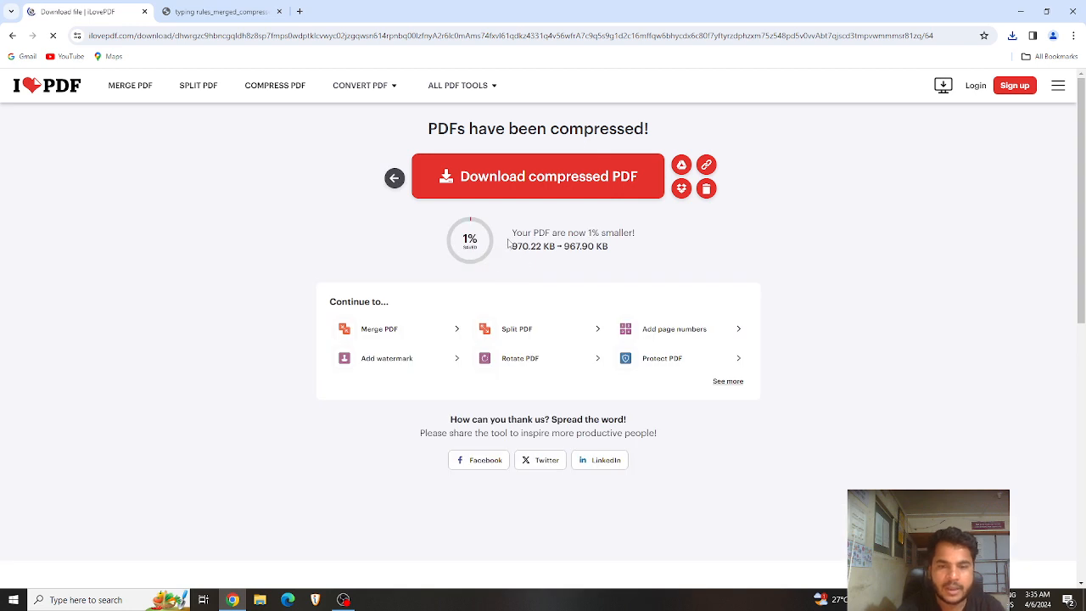
{"action": "left_click_drag", "start_coordinate": [512, 246], "coordinate": [529, 247]}
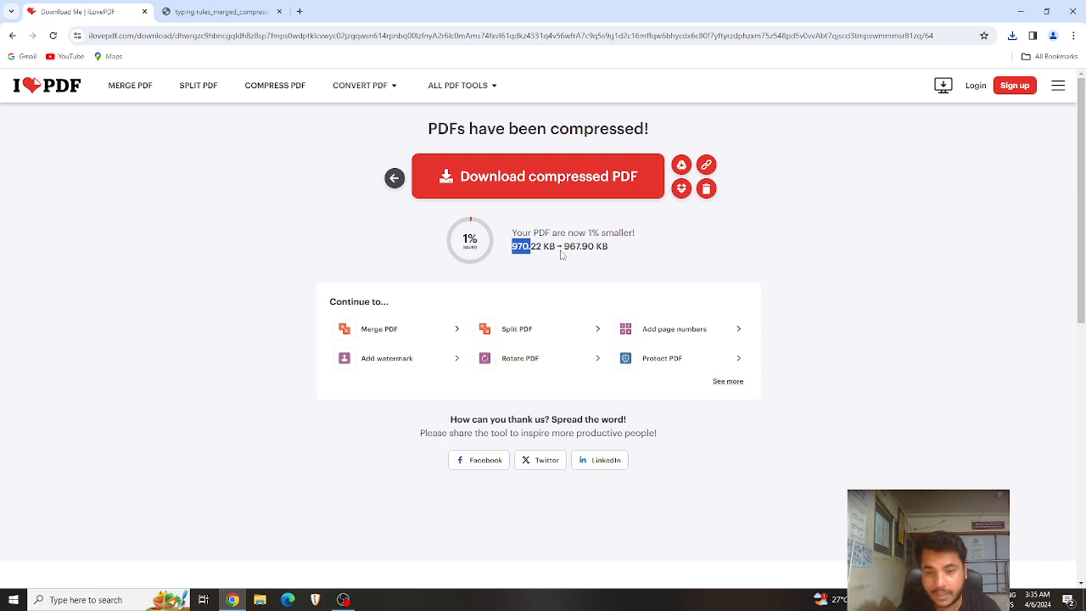
{"action": "left_click_drag", "start_coordinate": [560, 247], "coordinate": [584, 245]}
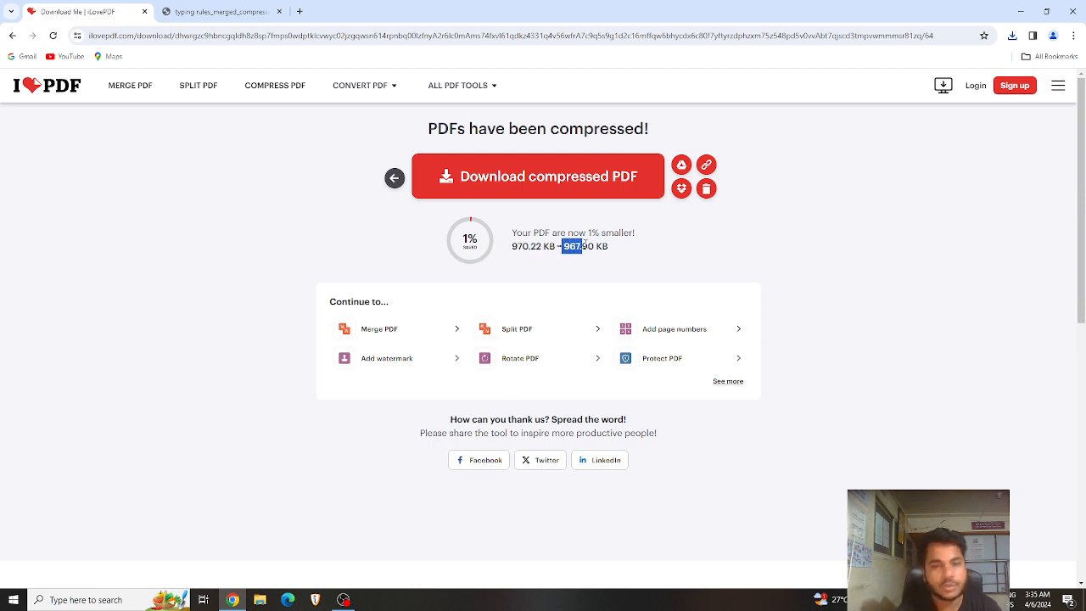
{"action": "left_click", "coordinate": [591, 271]}
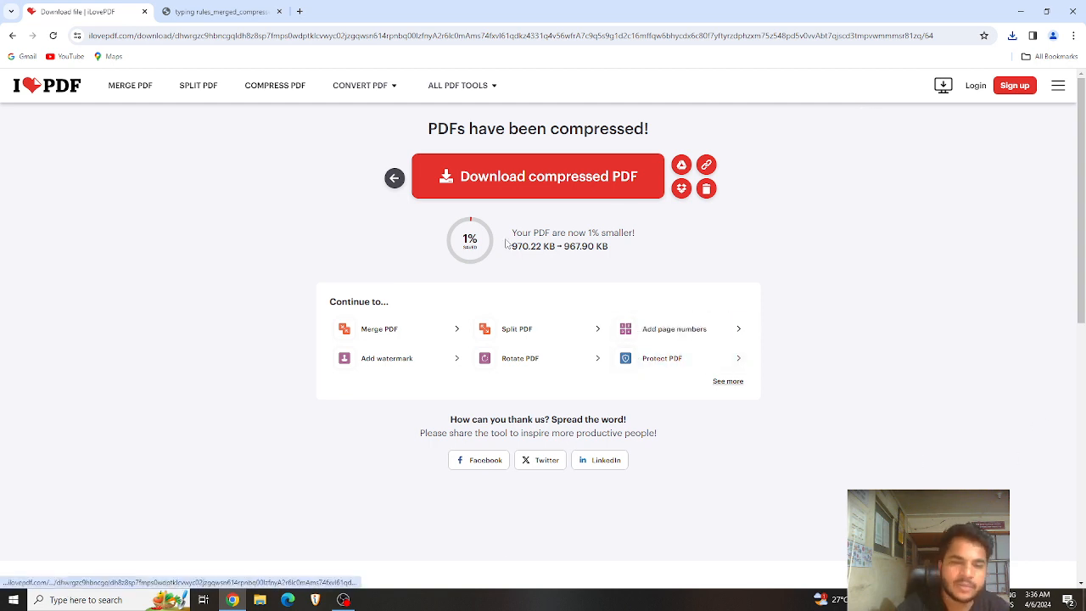
{"action": "left_click_drag", "start_coordinate": [509, 232], "coordinate": [635, 254]}
{"action": "key", "text": "ctrl+c"}
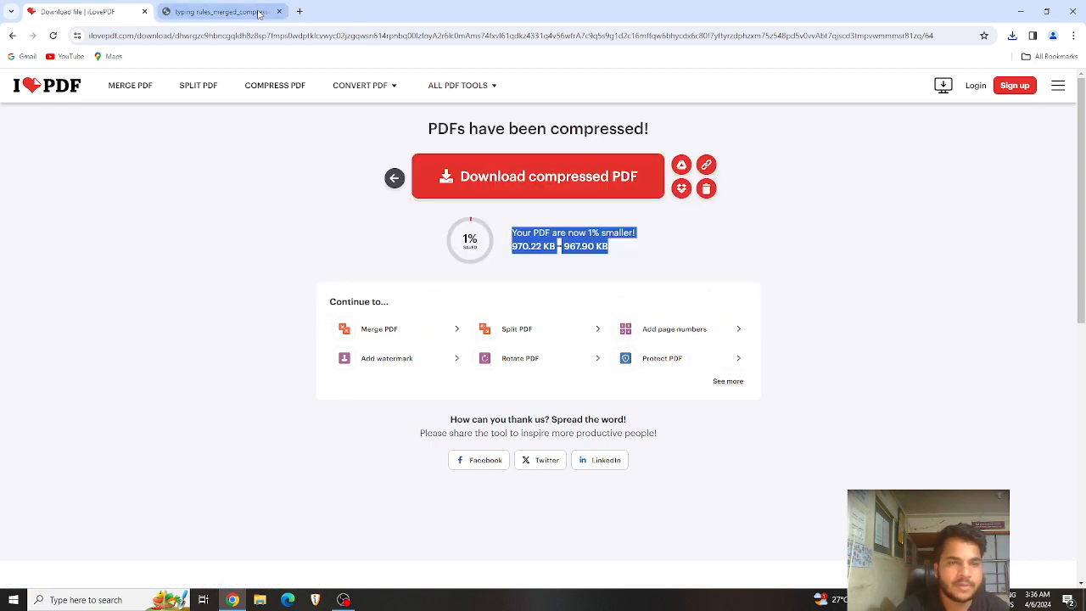
{"action": "key", "text": "ctrl+t"}
Step: Google 'compress pdf files to 100kb' in a new tab, then switch back to the iLovePDF tab
{"action": "left_click", "coordinate": [271, 36]}
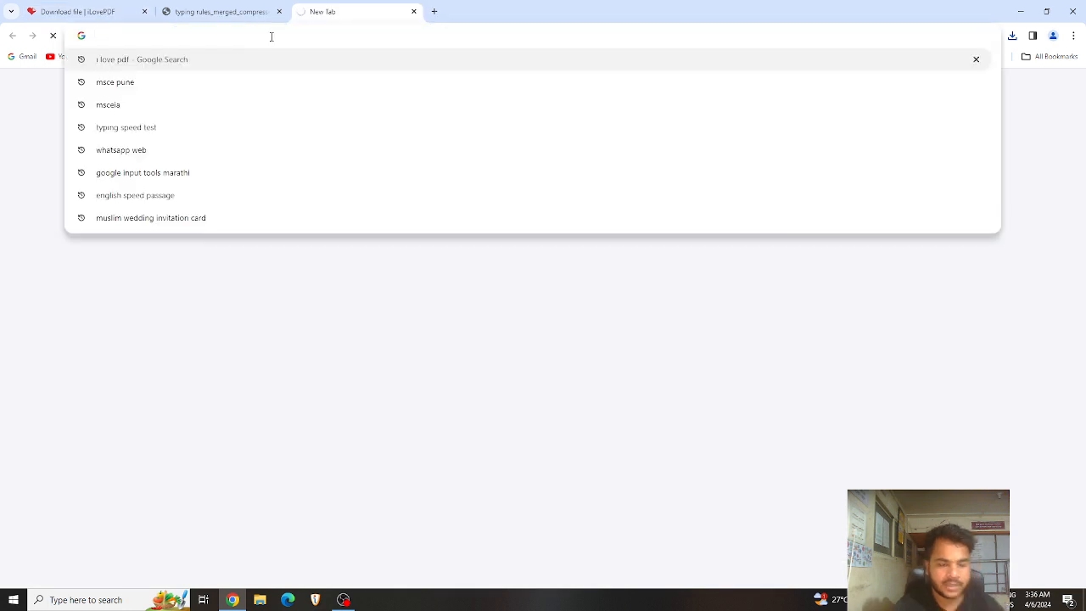
{"action": "type", "text": "COMPRESS"}
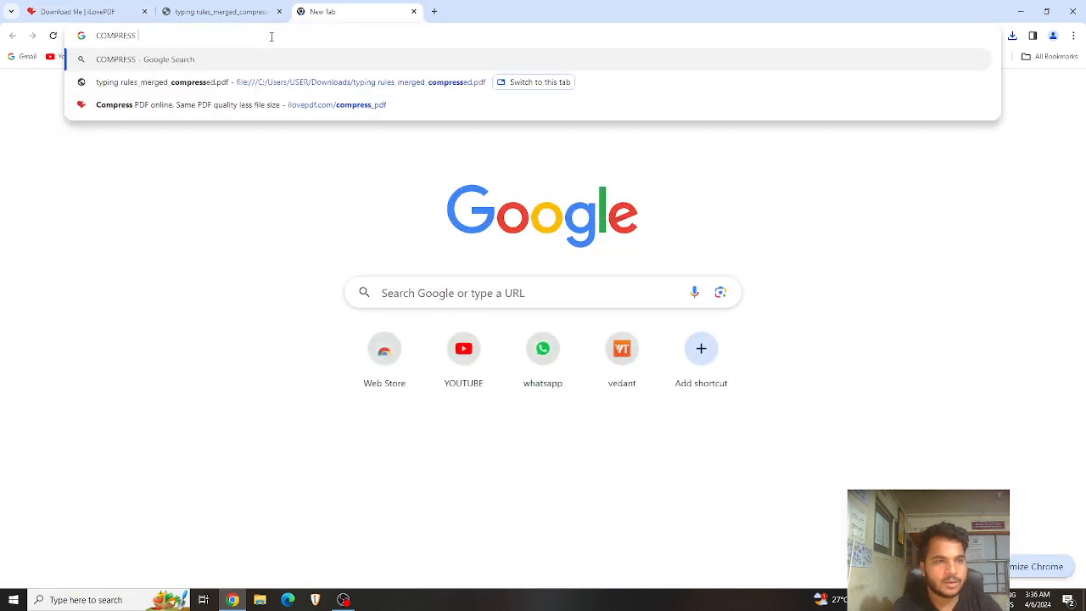
{"action": "type", "text": " PDF FIle"}
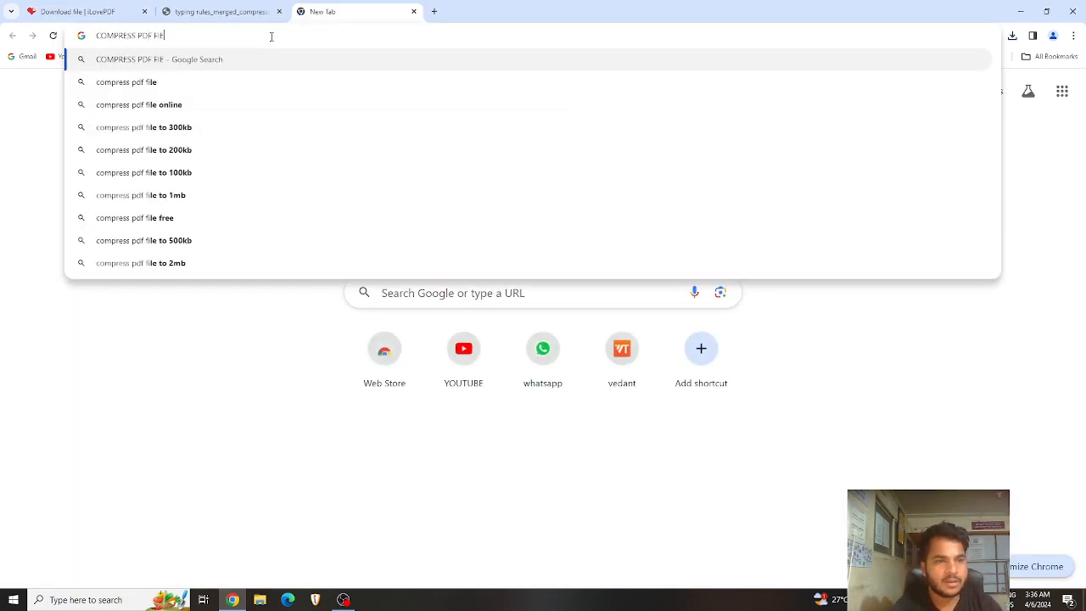
{"action": "key", "text": "BackSpace"}
{"action": "key", "text": "BackSpace"}
{"action": "type", "text": "LES"}
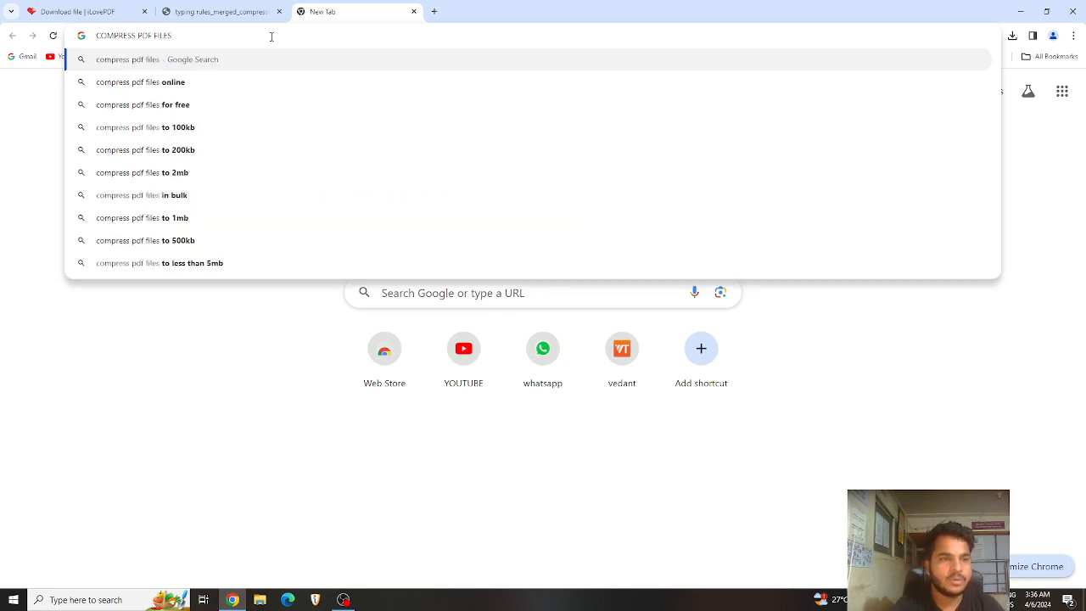
{"action": "left_click", "coordinate": [217, 129]}
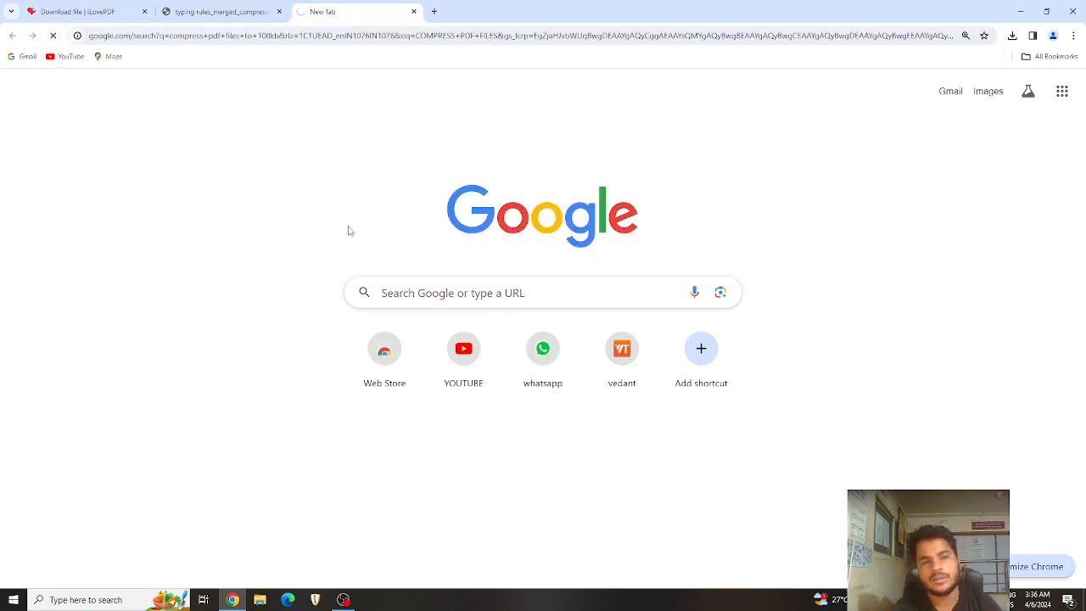
{"action": "left_click", "coordinate": [98, 14]}
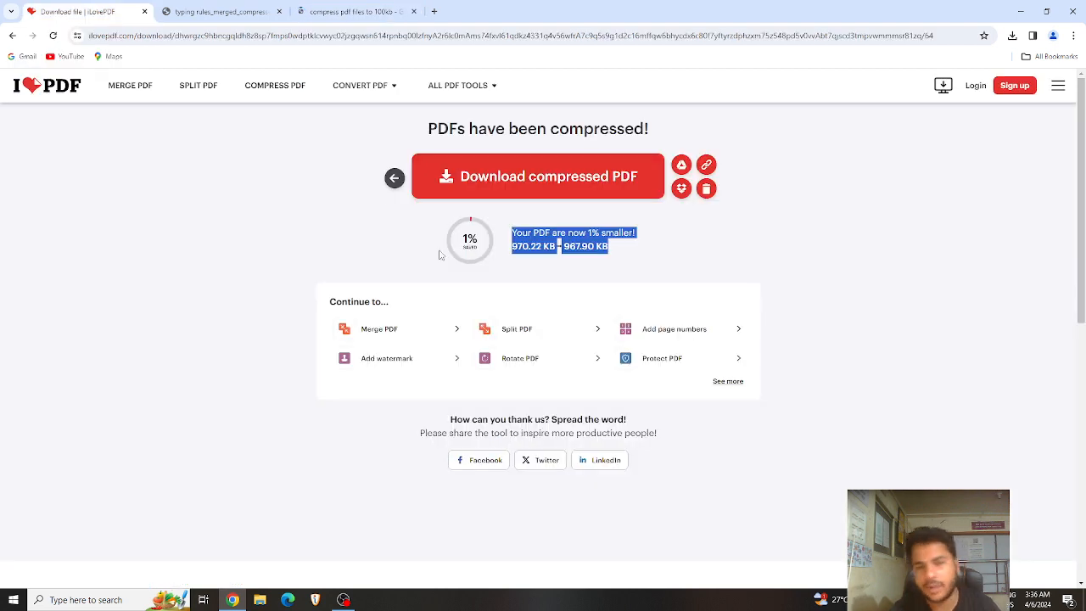
Step: Leave the Download compressed PDF page for Compress PDF and show the ALL PDF TOOLS menu
{"action": "left_click", "coordinate": [394, 178]}
{"action": "mouse_move", "coordinate": [483, 95]}
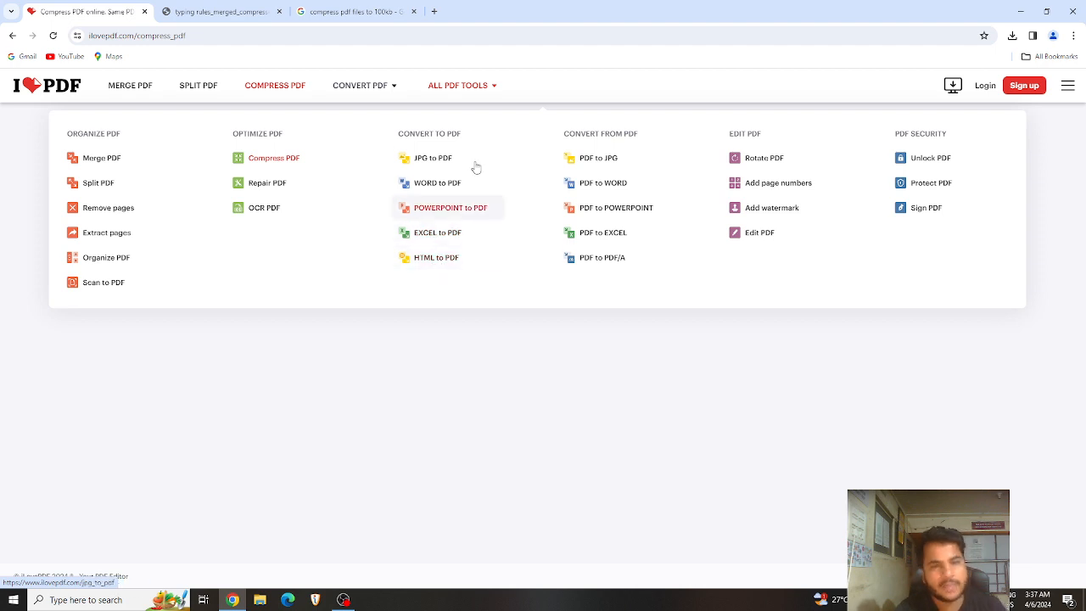
Step: In JPG to PDF, upload the 2024-03-15 WhatsApp image from Downloads
{"action": "left_click", "coordinate": [430, 161]}
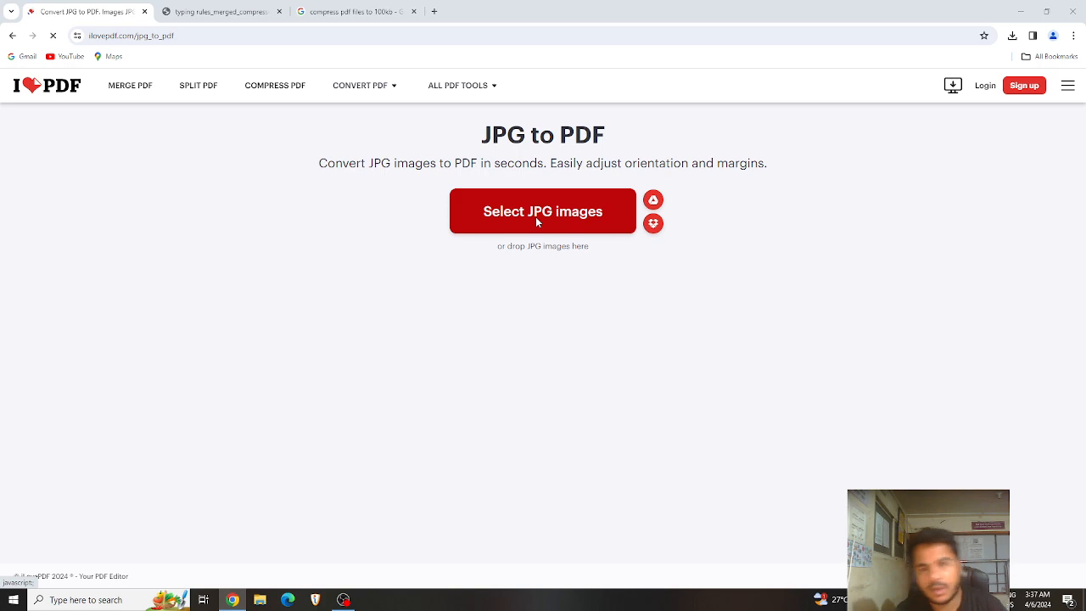
{"action": "left_click", "coordinate": [537, 222]}
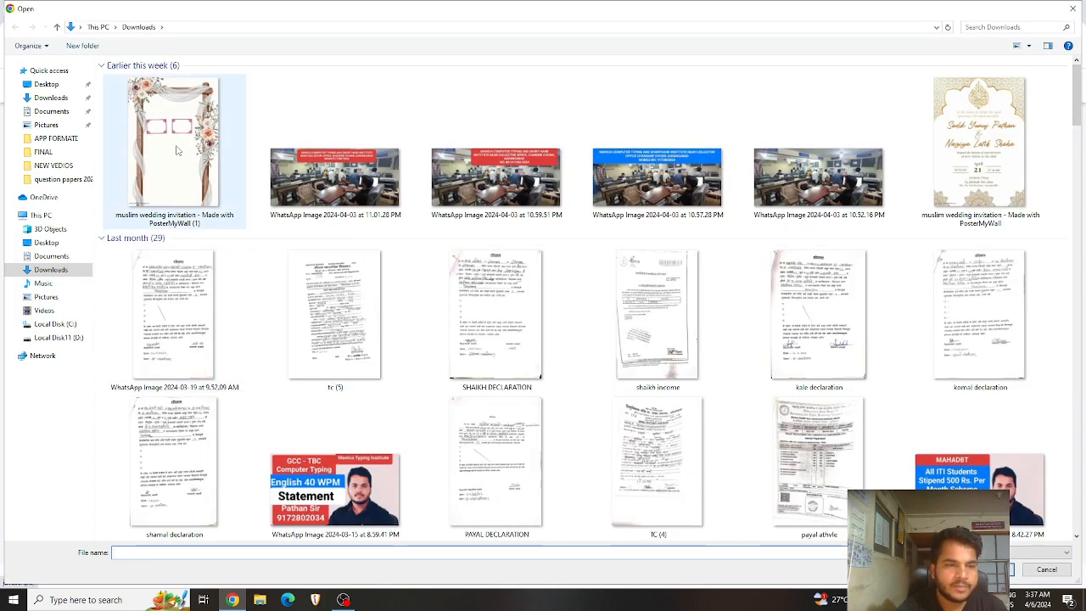
{"action": "left_click", "coordinate": [359, 477]}
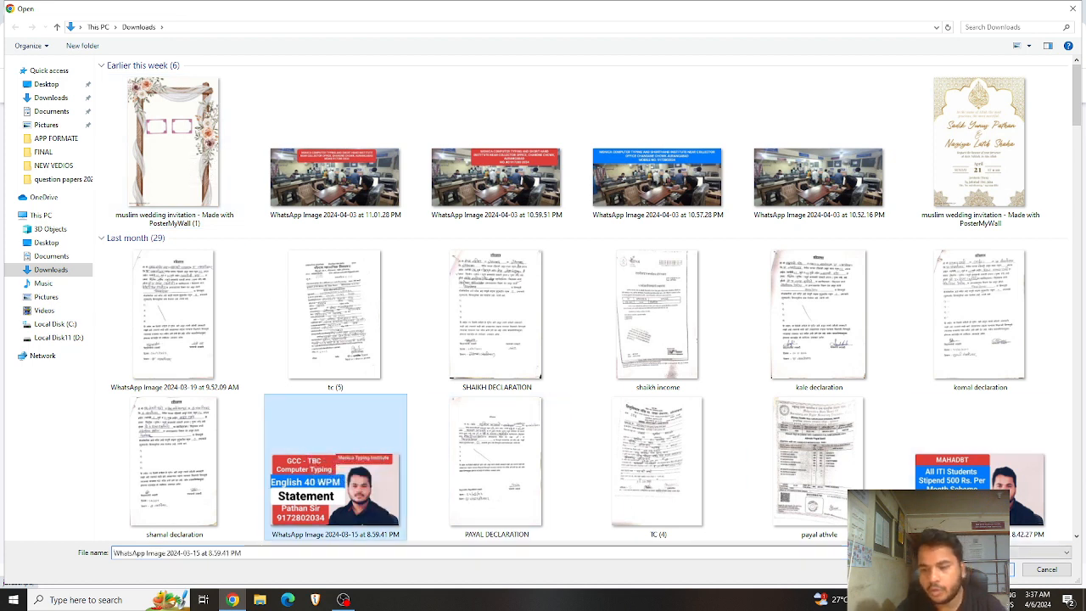
{"action": "left_click", "coordinate": [989, 569]}
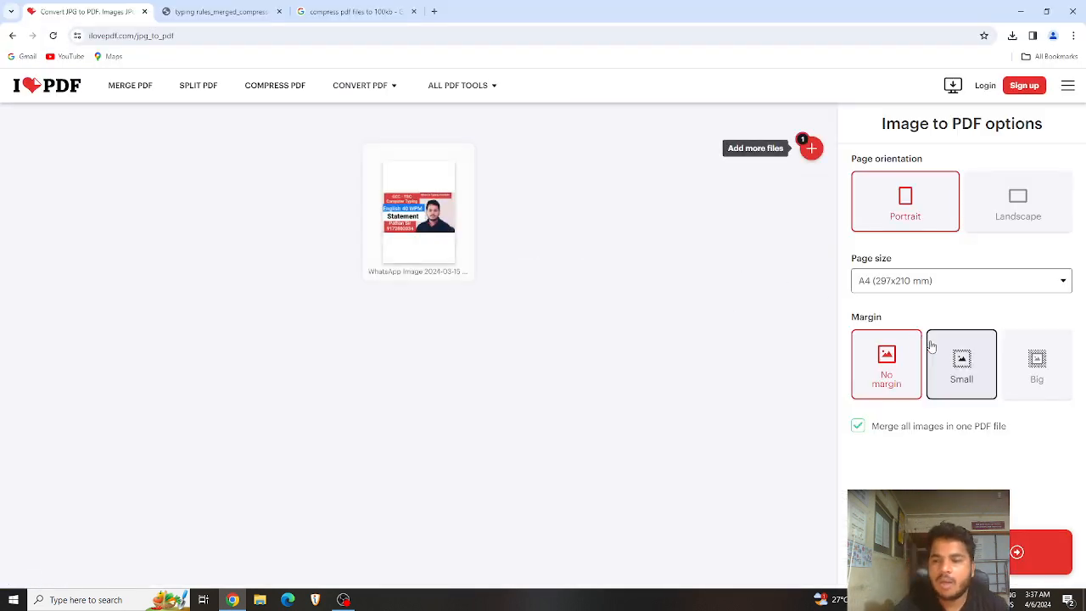
Step: Use Small margin, A4 page size and portrait orientation, then convert the image to PDF
{"action": "left_click", "coordinate": [965, 372]}
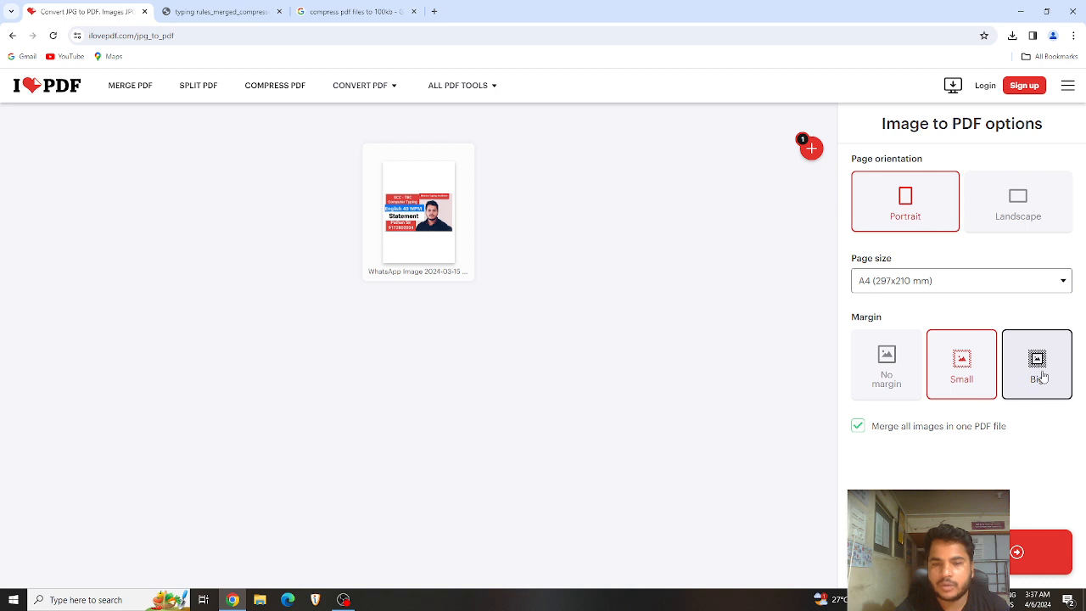
{"action": "left_click", "coordinate": [1033, 375]}
{"action": "left_click", "coordinate": [874, 378]}
{"action": "left_click", "coordinate": [972, 381]}
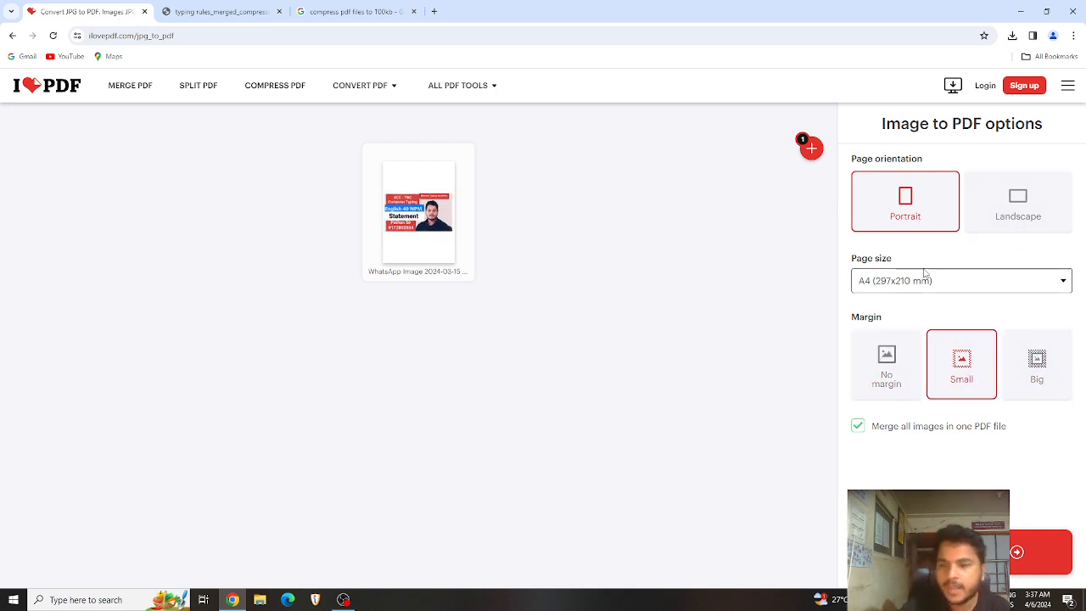
{"action": "left_click", "coordinate": [893, 288]}
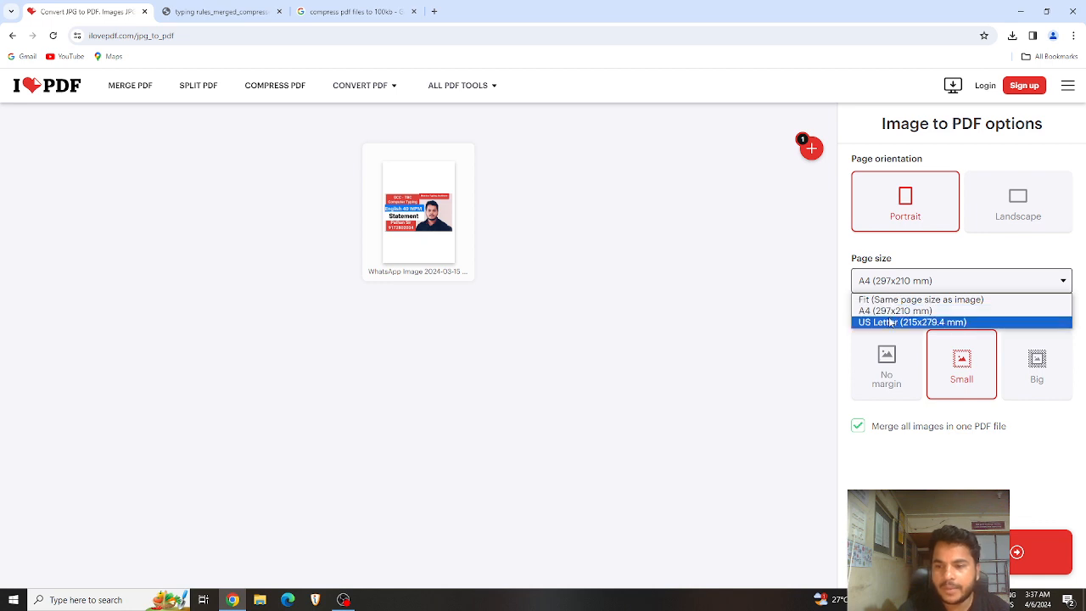
{"action": "left_click", "coordinate": [896, 311]}
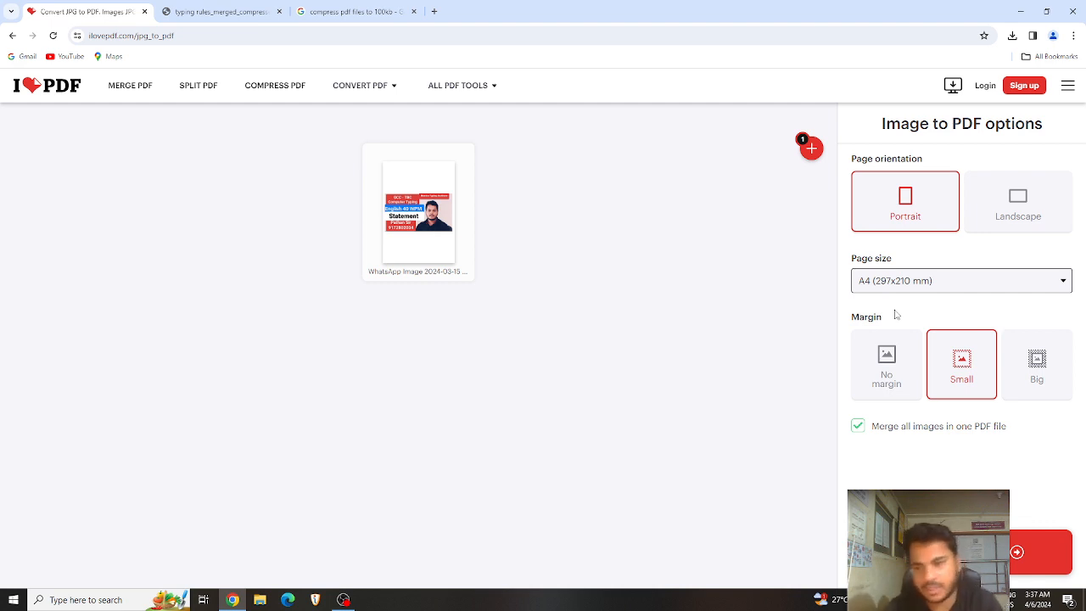
{"action": "left_click", "coordinate": [994, 204]}
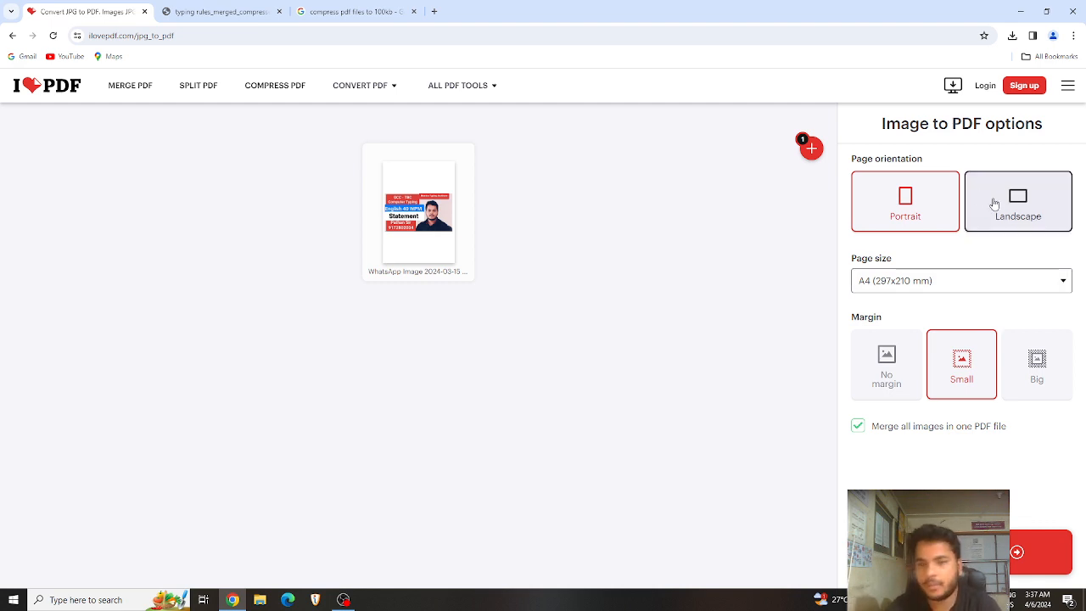
{"action": "left_click", "coordinate": [901, 214]}
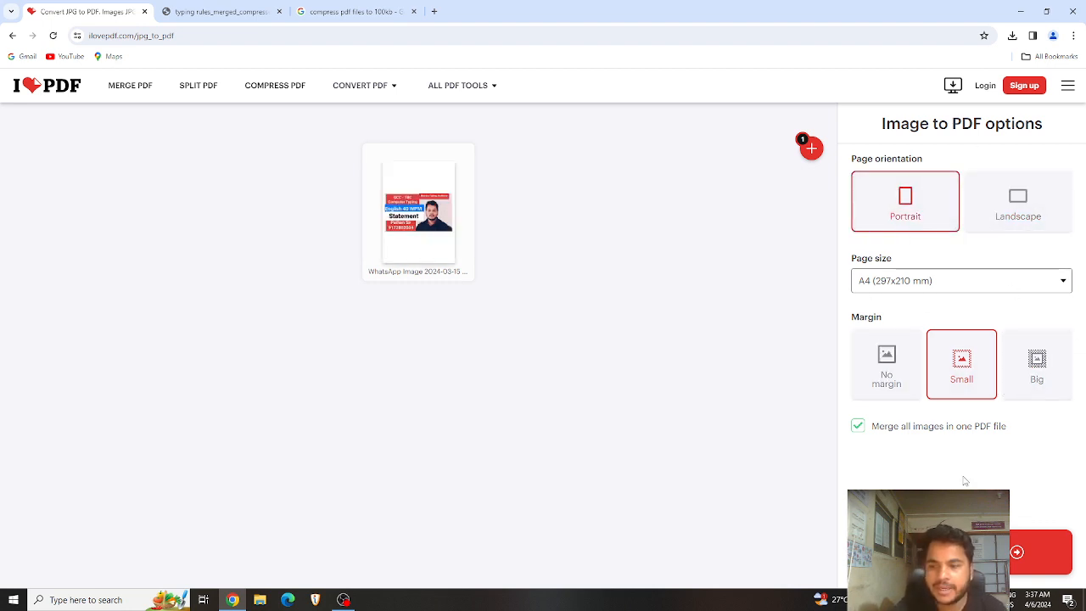
{"action": "left_click", "coordinate": [1039, 551]}
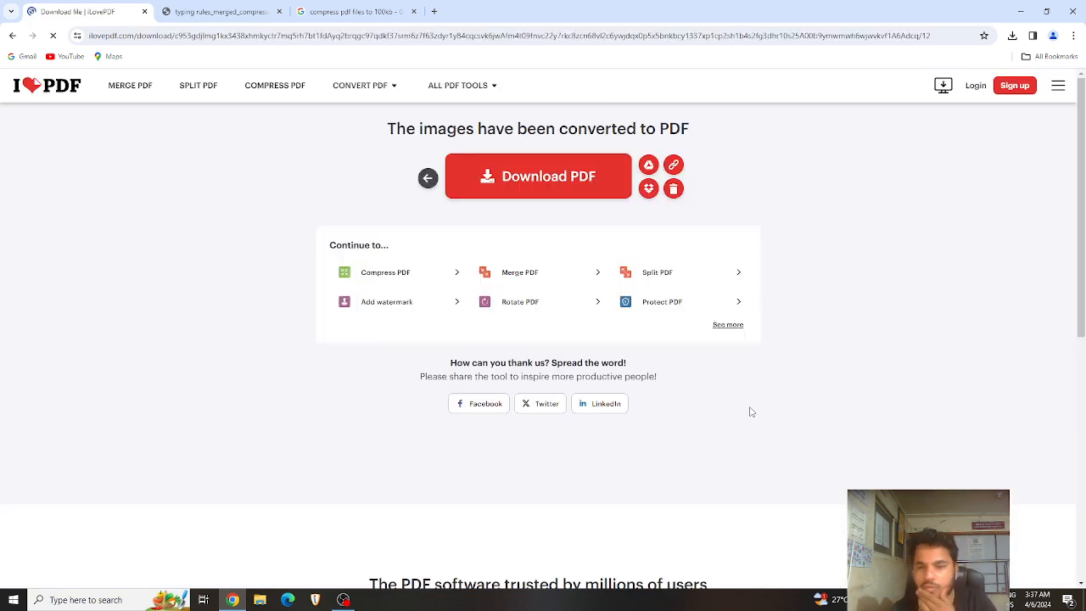
Step: Download the 54.2 KB one-page PDF, view it in its own tab, then return to JPG to PDF
{"action": "left_click", "coordinate": [542, 181]}
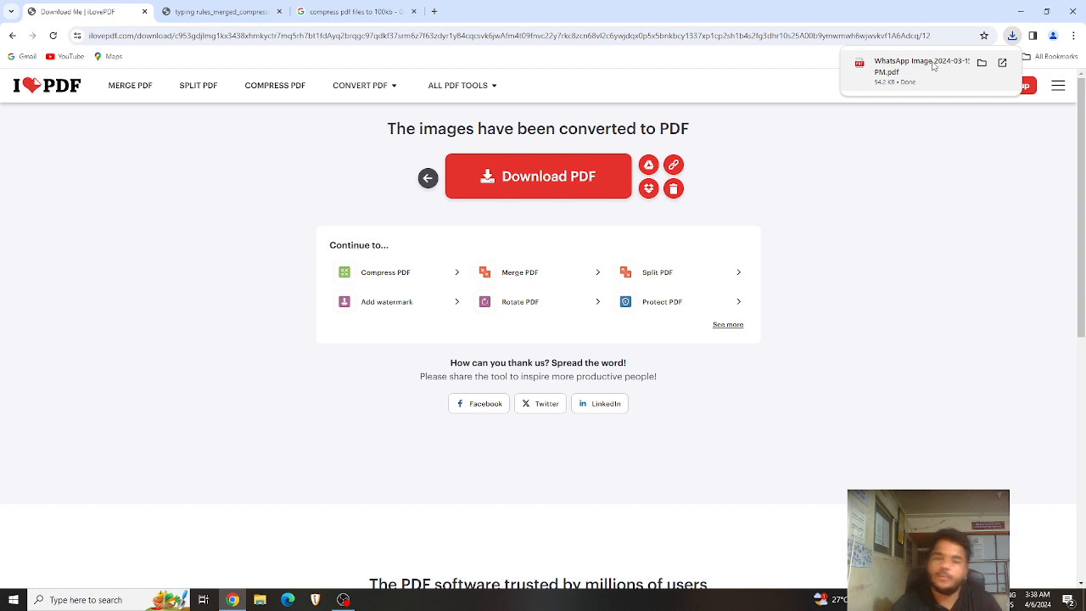
{"action": "left_click", "coordinate": [932, 66]}
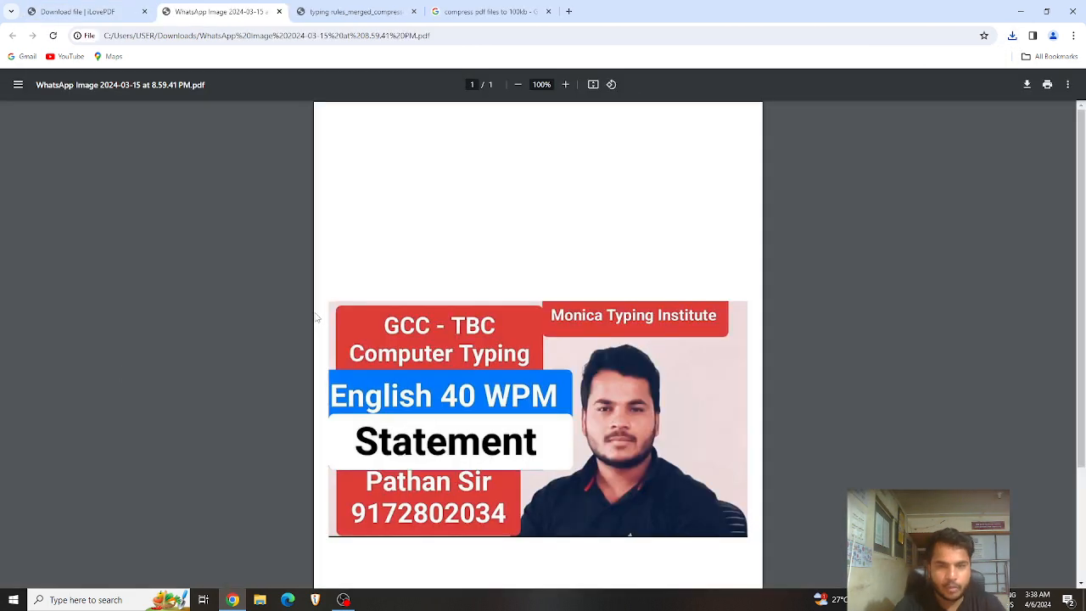
{"action": "scroll", "coordinate": [352, 330], "scroll_direction": "up", "scroll_amount": 2}
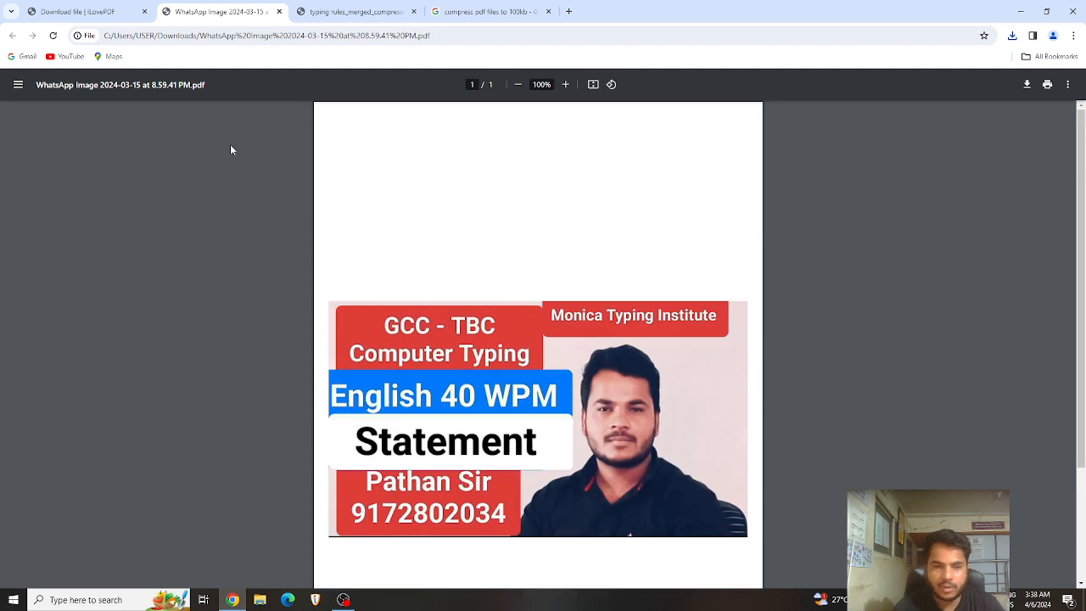
{"action": "left_click", "coordinate": [77, 11]}
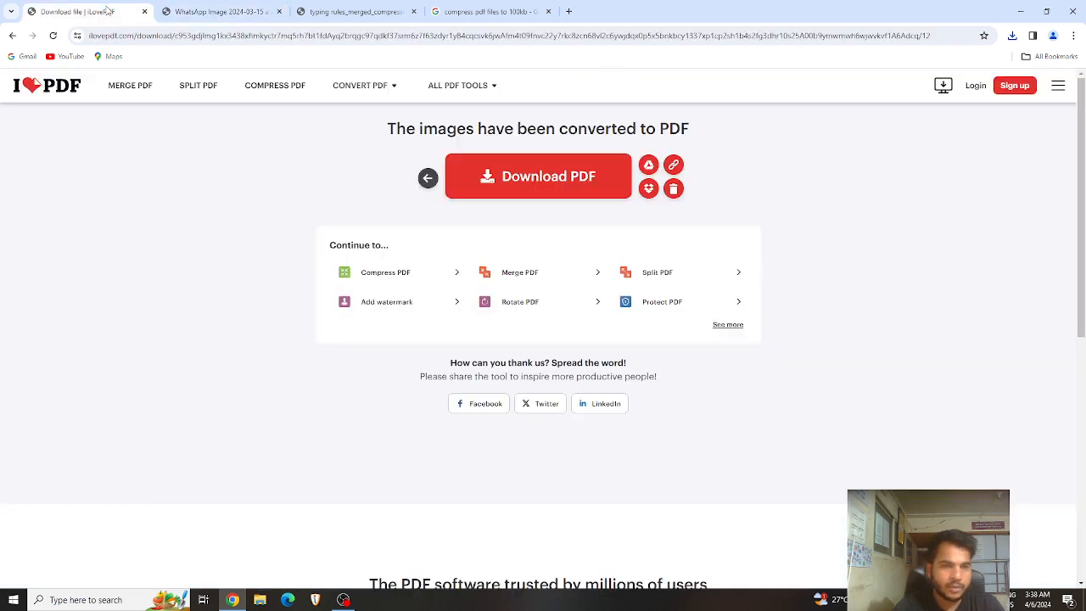
{"action": "left_click", "coordinate": [427, 177]}
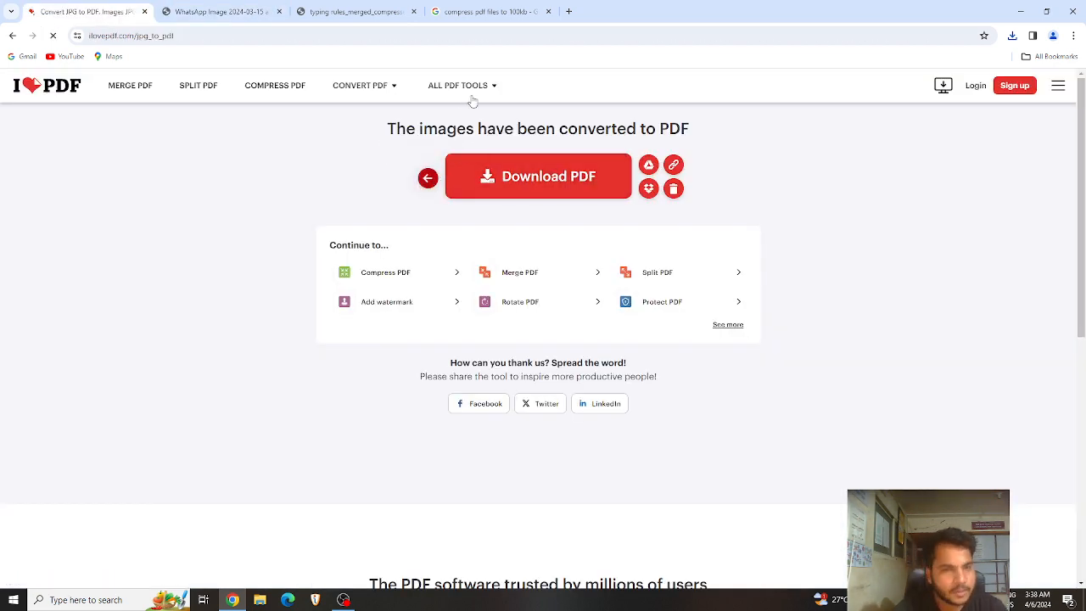
Step: In the WORD to PDF tool, upload IMADS 2ND SEMINAR from the Downloads folder
{"action": "mouse_move", "coordinate": [478, 87]}
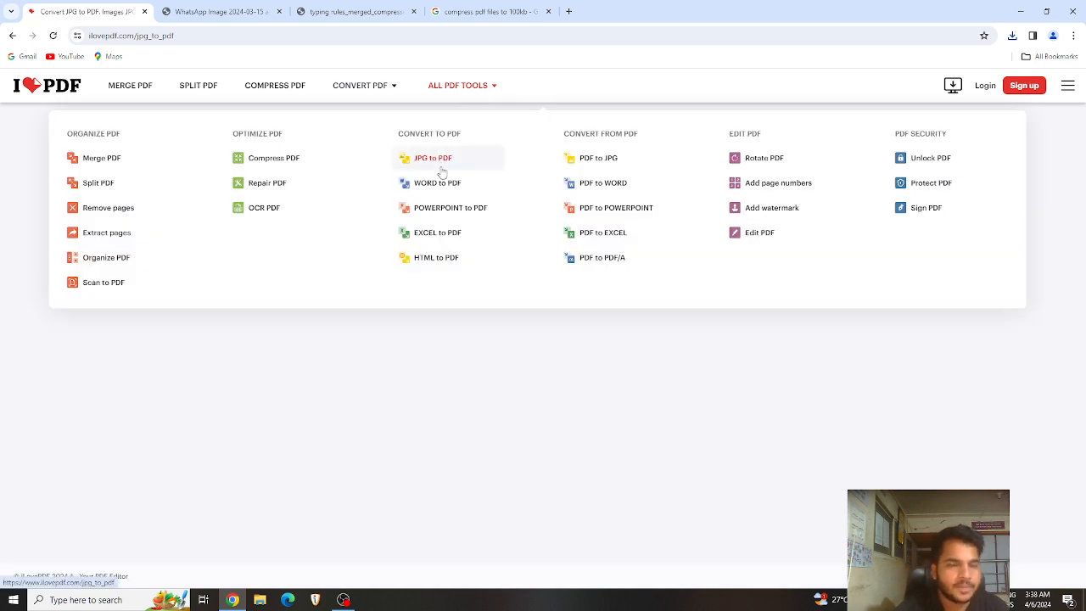
{"action": "left_click", "coordinate": [435, 185]}
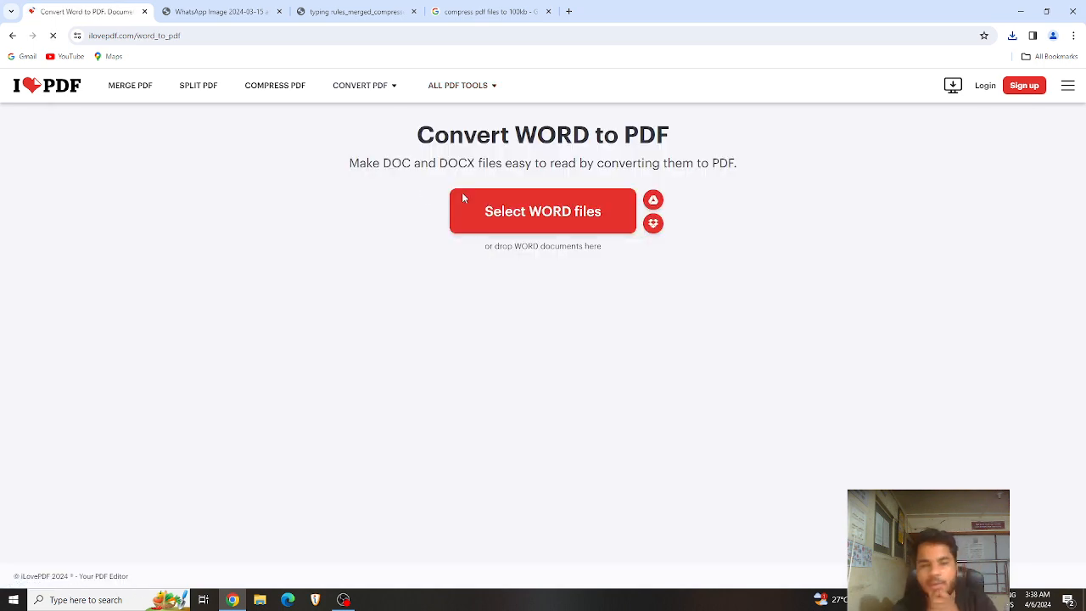
{"action": "left_click", "coordinate": [503, 212]}
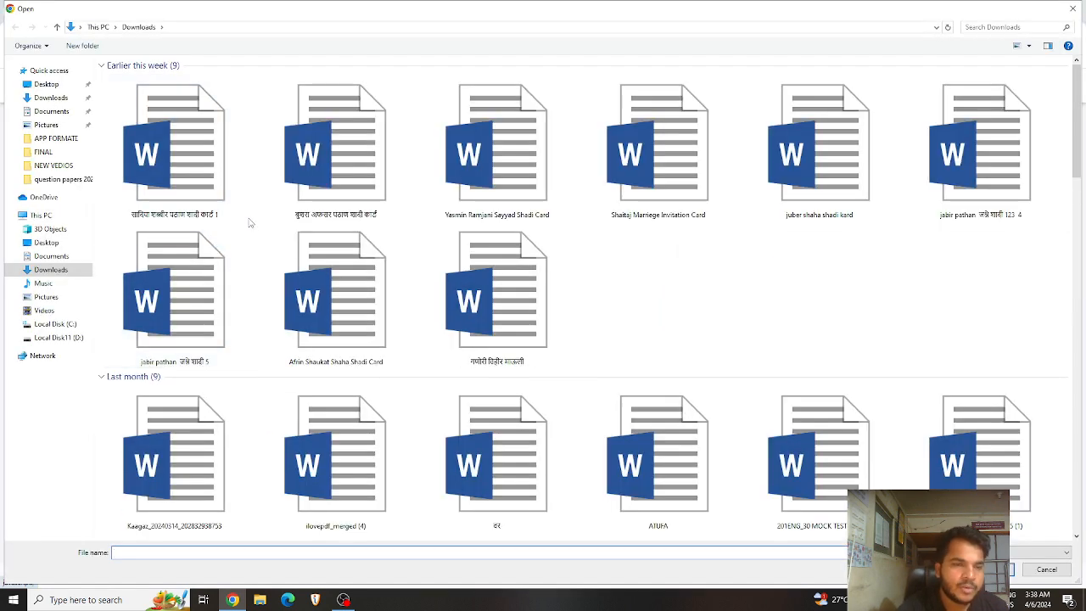
{"action": "scroll", "coordinate": [558, 361], "scroll_direction": "down", "scroll_amount": 8}
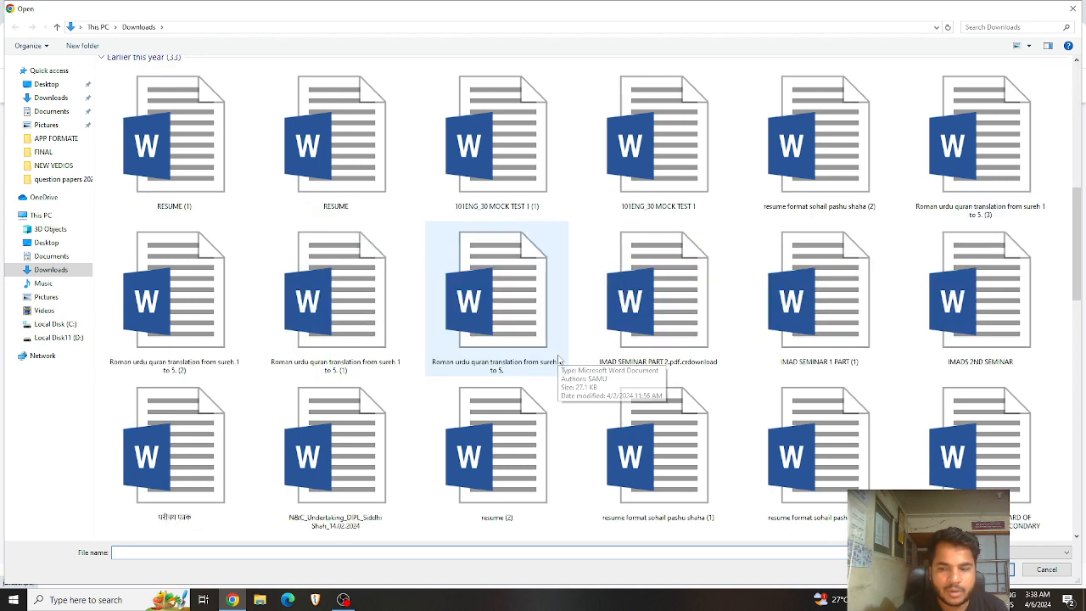
{"action": "left_click", "coordinate": [789, 455]}
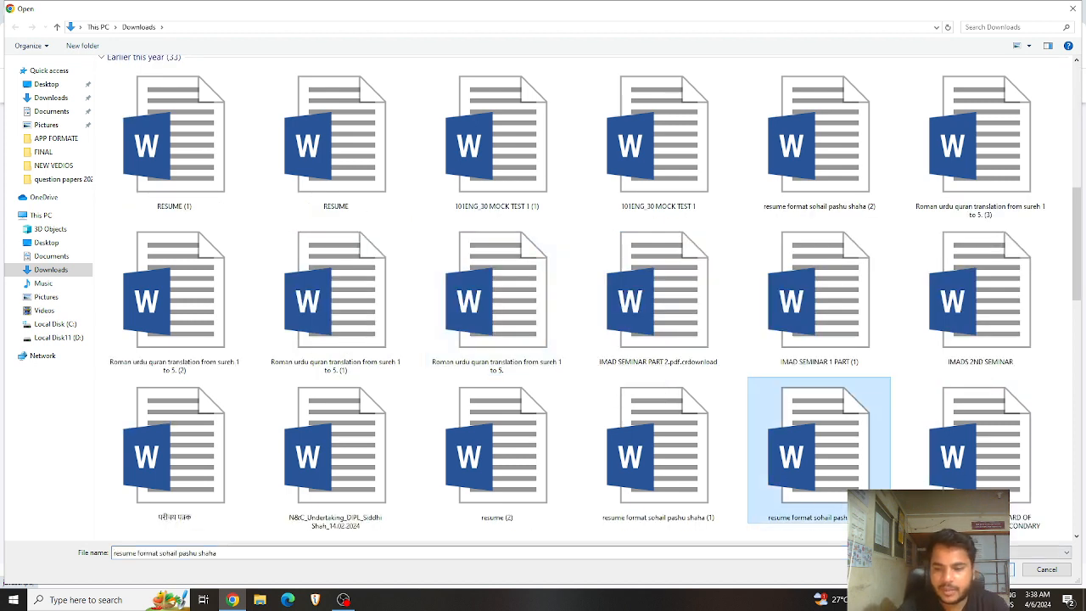
{"action": "left_click", "coordinate": [979, 336]}
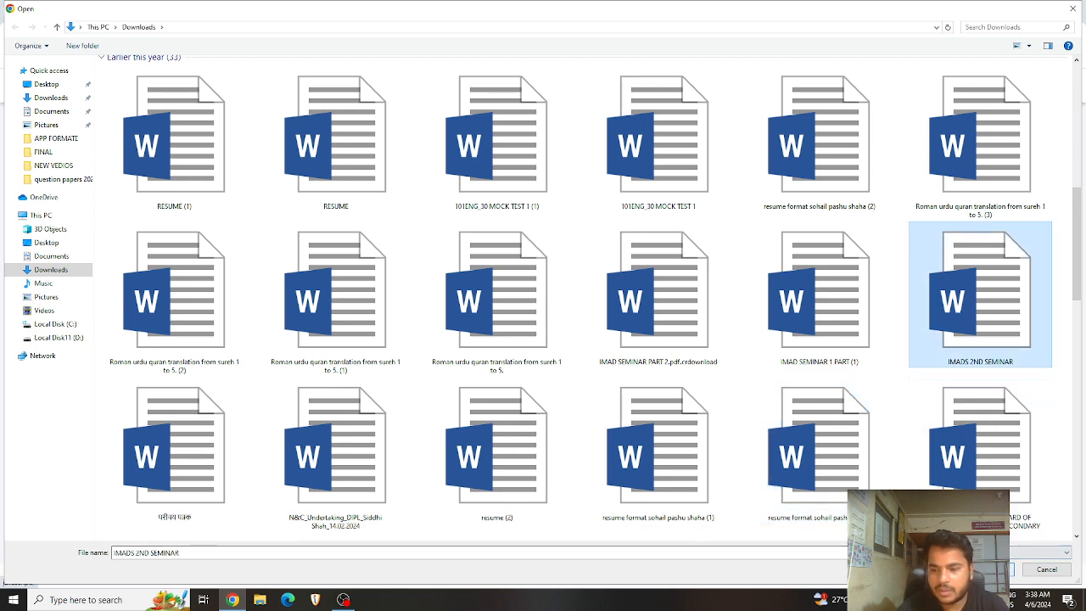
{"action": "double_click", "coordinate": [979, 337]}
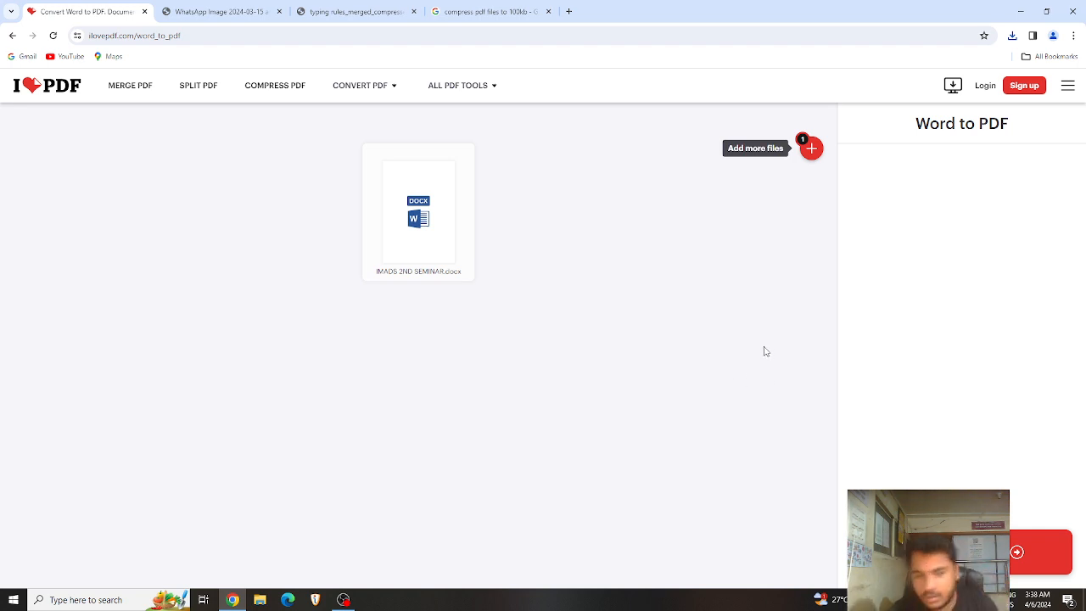
Step: Convert IMADS 2ND SEMINAR to PDF, download the 2.5 MB file, and open it
{"action": "left_click", "coordinate": [1047, 552]}
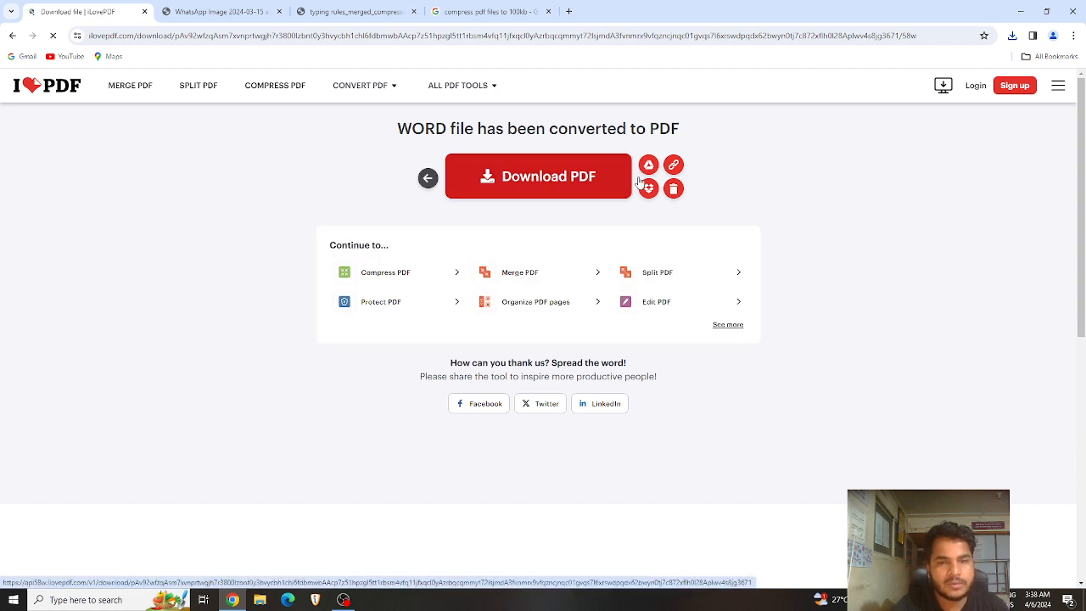
{"action": "left_click", "coordinate": [514, 177]}
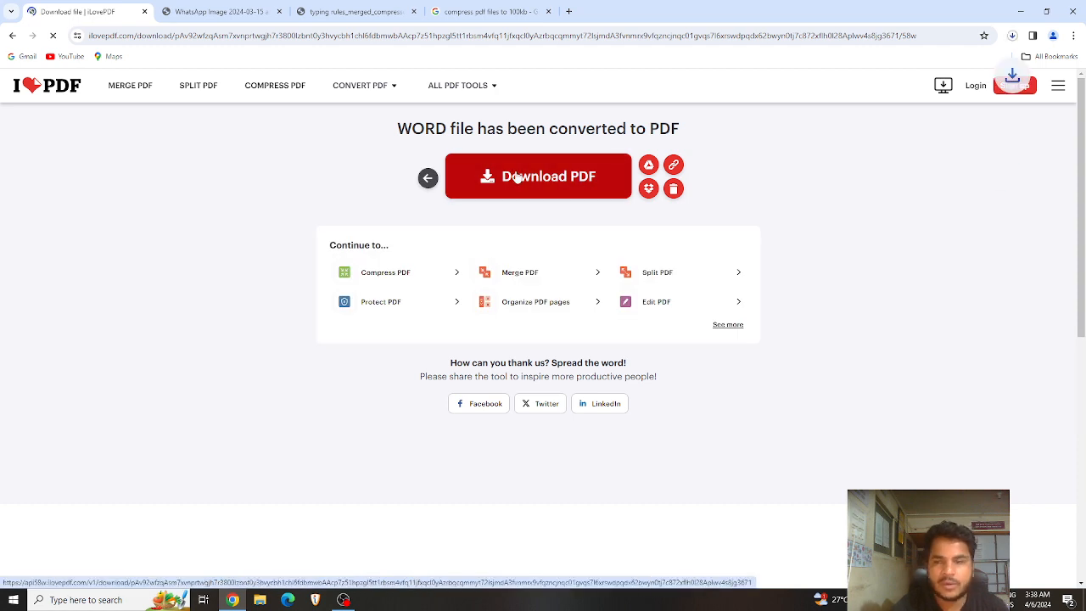
{"action": "left_click", "coordinate": [1014, 36]}
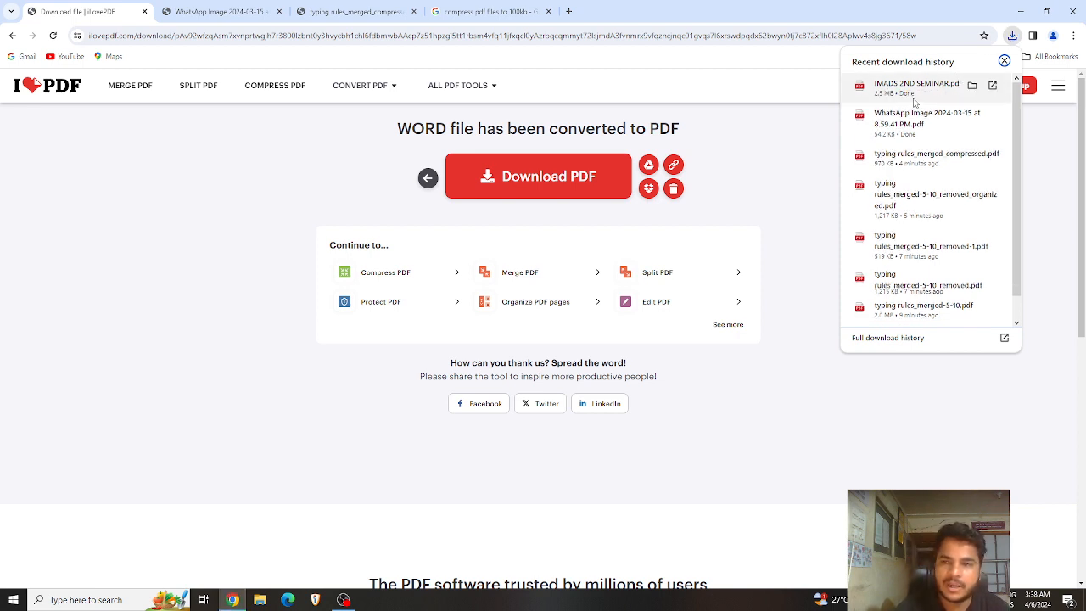
{"action": "left_click", "coordinate": [915, 97]}
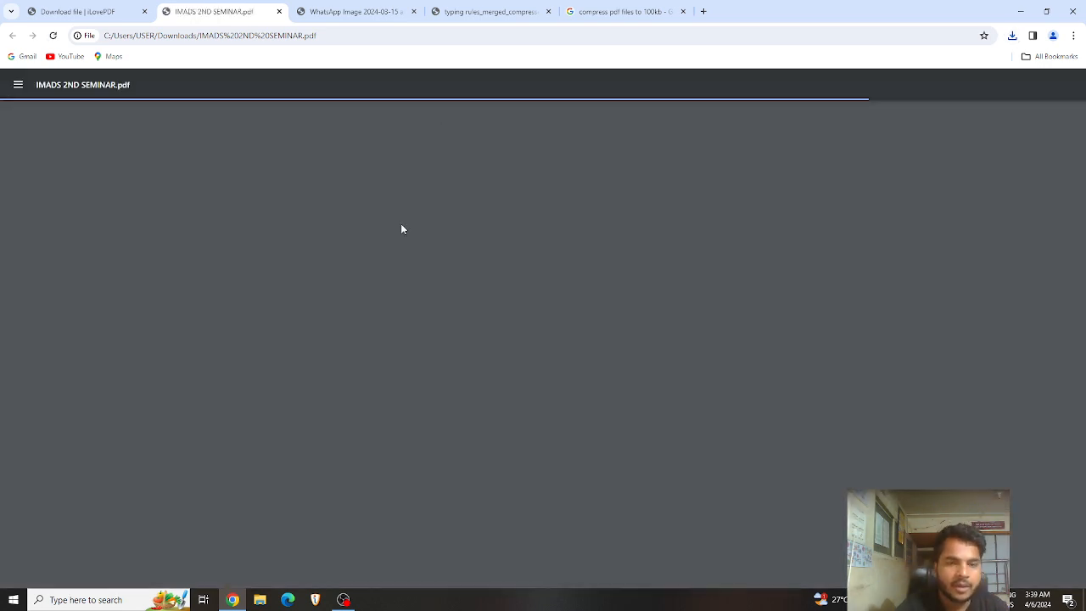
Step: Close the WhatsApp Image and other extra tabs, scroll the 23-page PDF, and return to iLovePDF
{"action": "left_click", "coordinate": [413, 12]}
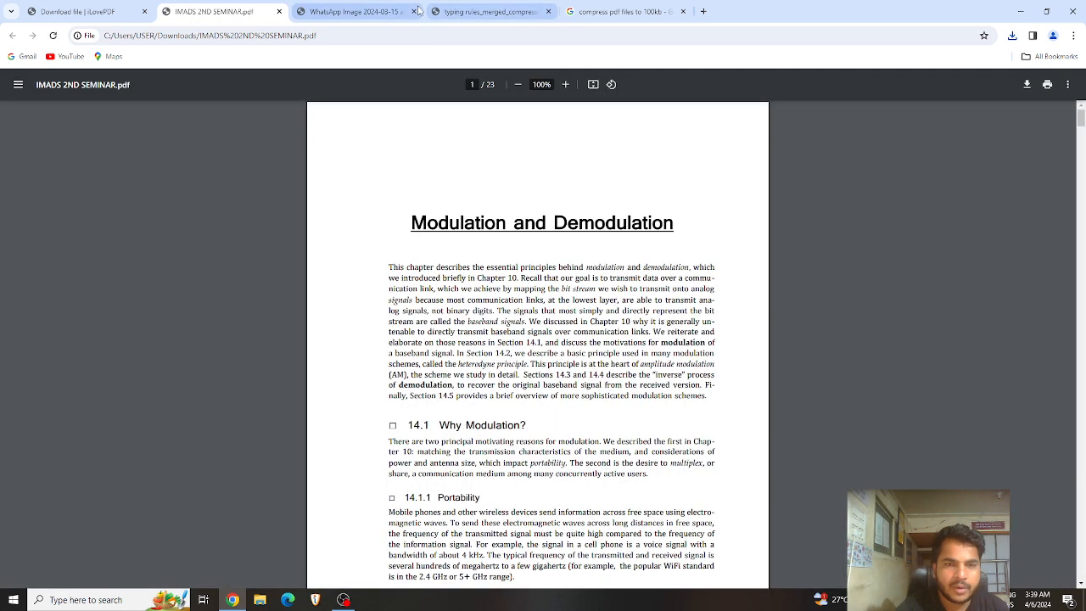
{"action": "left_click", "coordinate": [413, 11]}
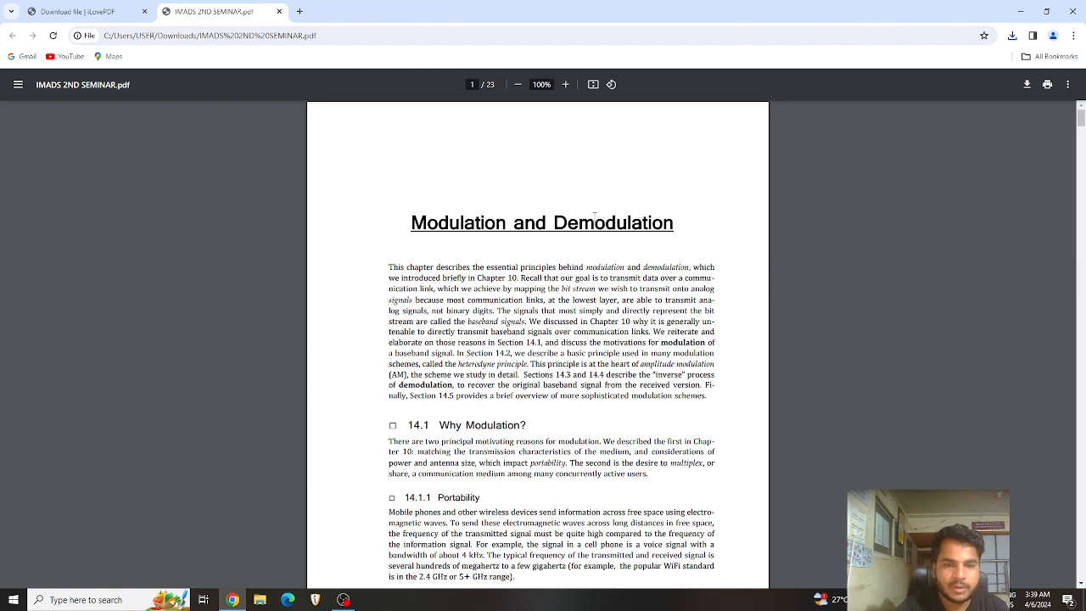
{"action": "scroll", "coordinate": [502, 318], "scroll_direction": "down", "scroll_amount": 3}
{"action": "scroll", "coordinate": [502, 318], "scroll_direction": "down", "scroll_amount": 17}
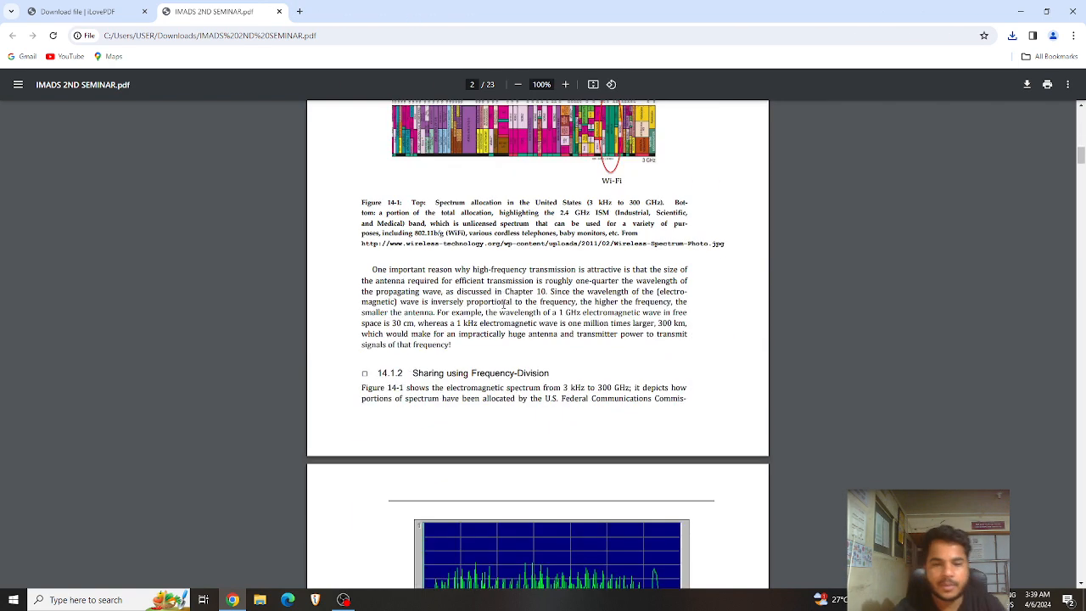
{"action": "left_click", "coordinate": [108, 12]}
Step: Return from the seminar PDF's download page to the Word to PDF page and show ALL PDF TOOLS
{"action": "left_click", "coordinate": [428, 188]}
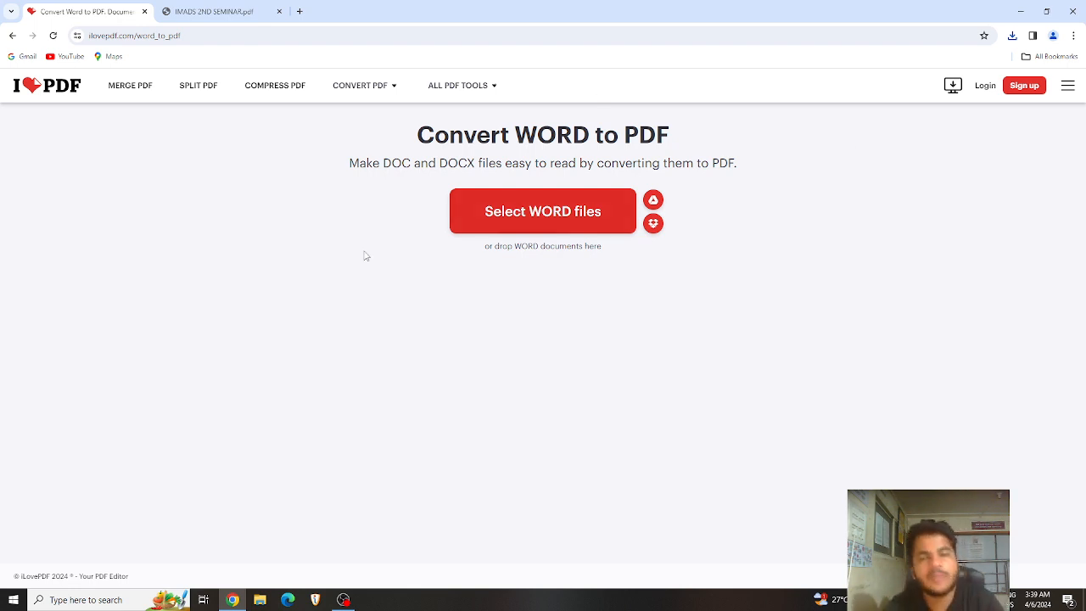
{"action": "mouse_move", "coordinate": [457, 98]}
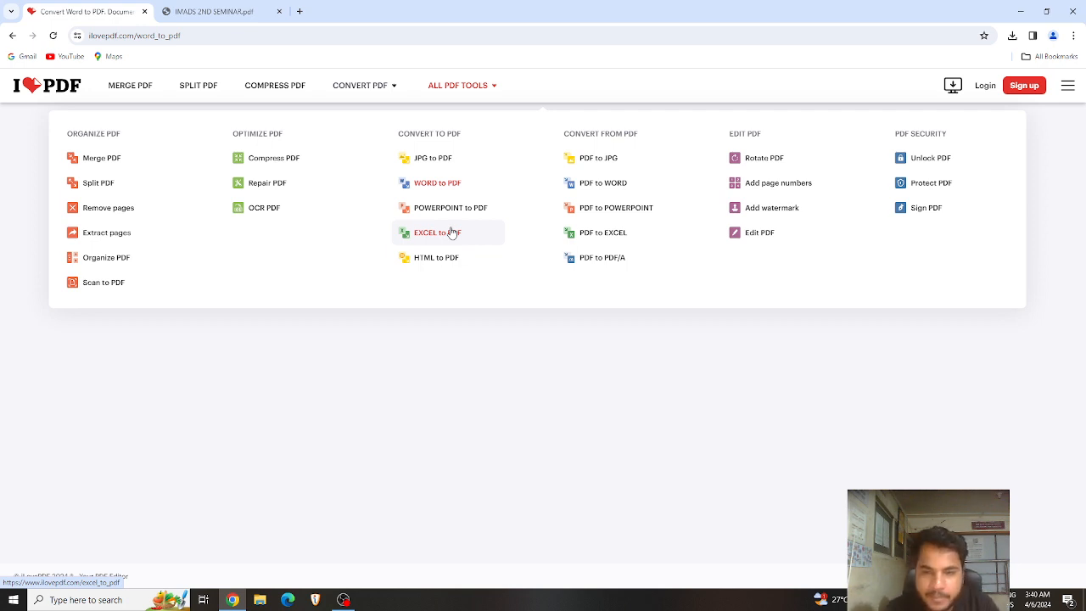
Step: In the PDF to JPG tool, upload the WhatsApp Image PDF from Downloads
{"action": "left_click", "coordinate": [596, 168]}
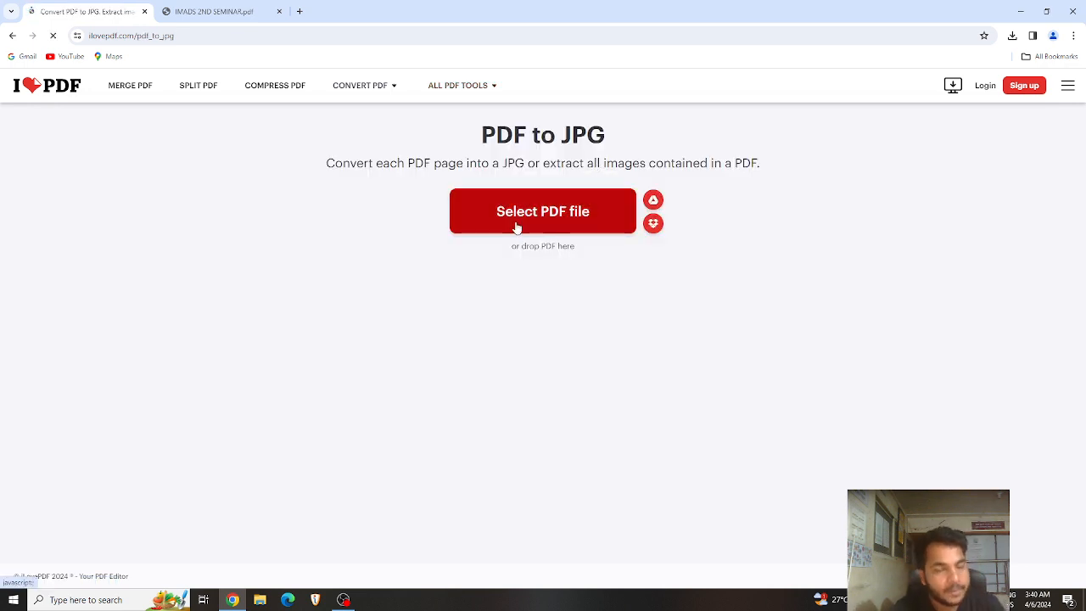
{"action": "left_click", "coordinate": [572, 227]}
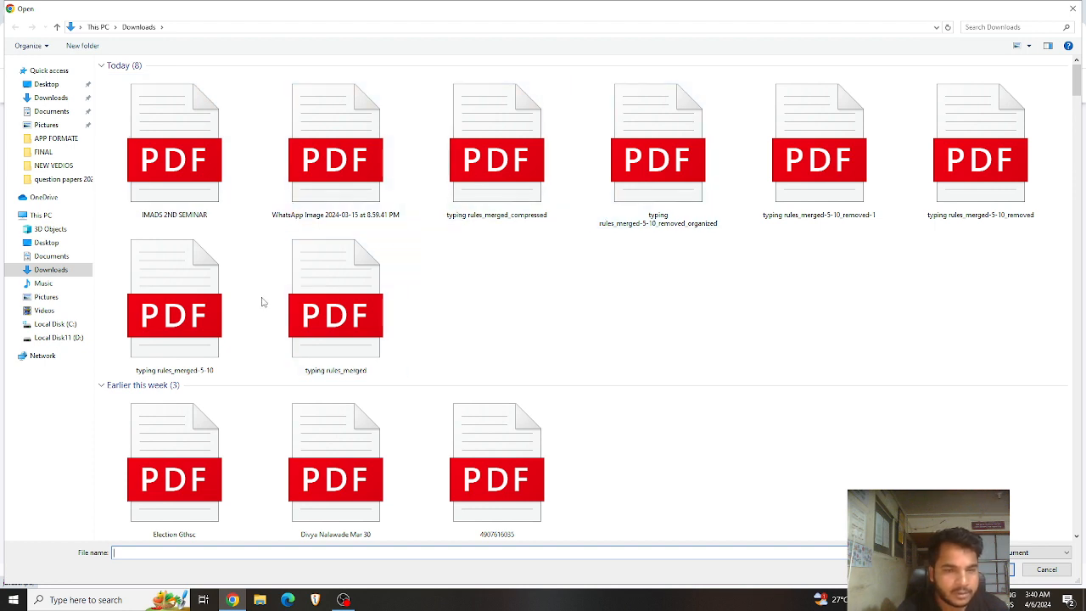
{"action": "left_click", "coordinate": [369, 190]}
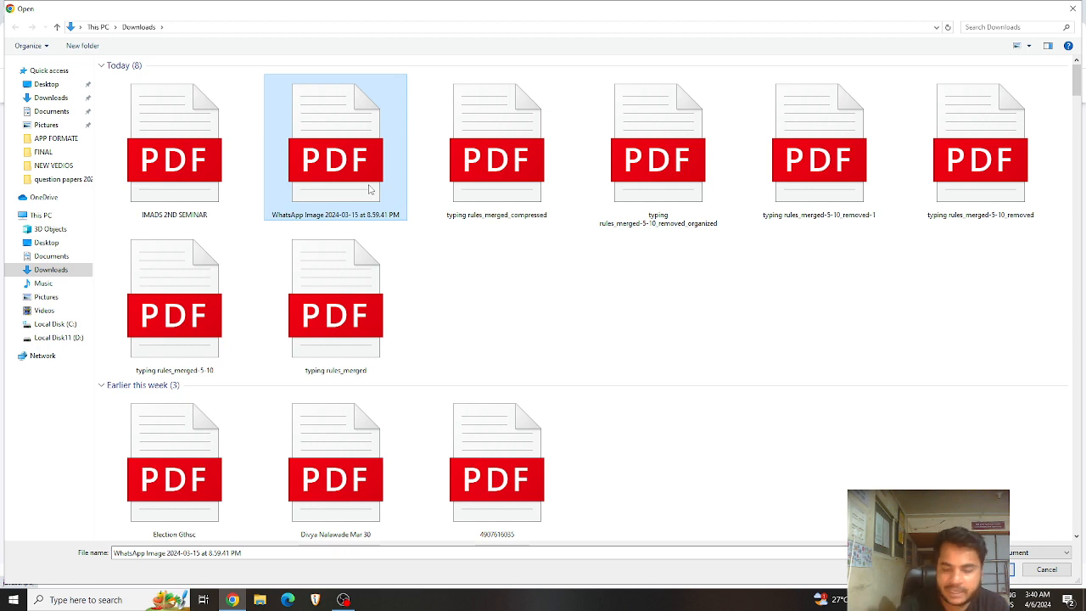
{"action": "double_click", "coordinate": [369, 190]}
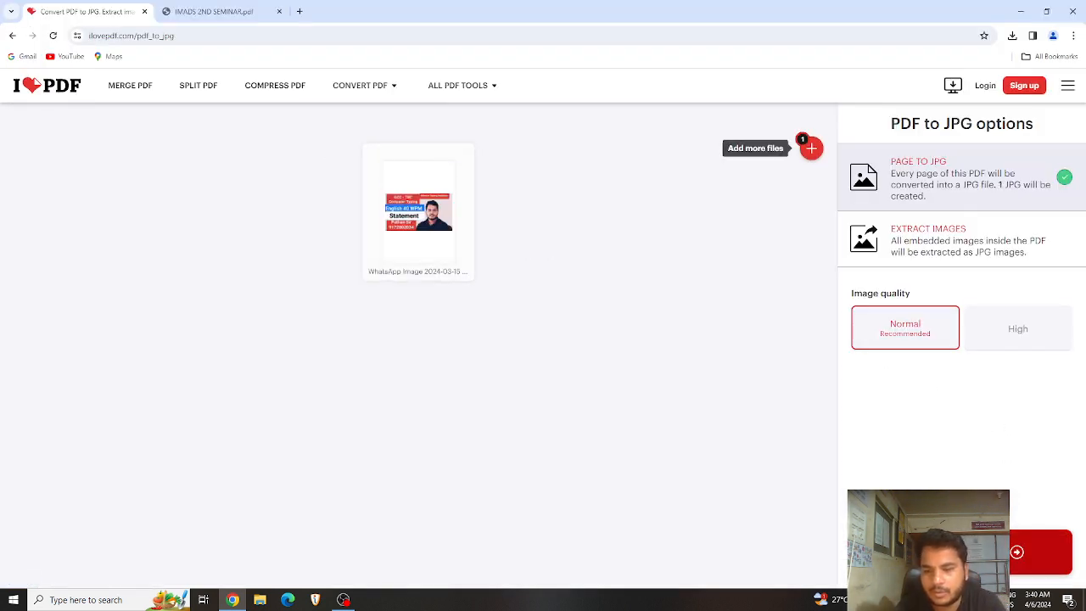
Step: Convert the WhatsApp Image PDF to JPG, download it, and view page-0001.jpg in Photos
{"action": "left_click", "coordinate": [1043, 553]}
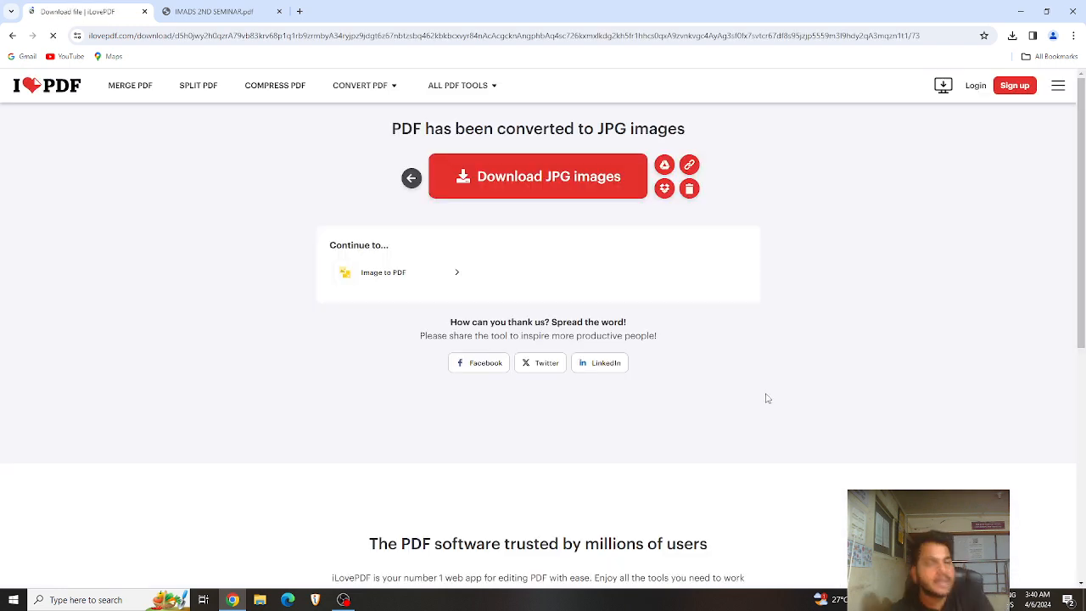
{"action": "left_click", "coordinate": [563, 184]}
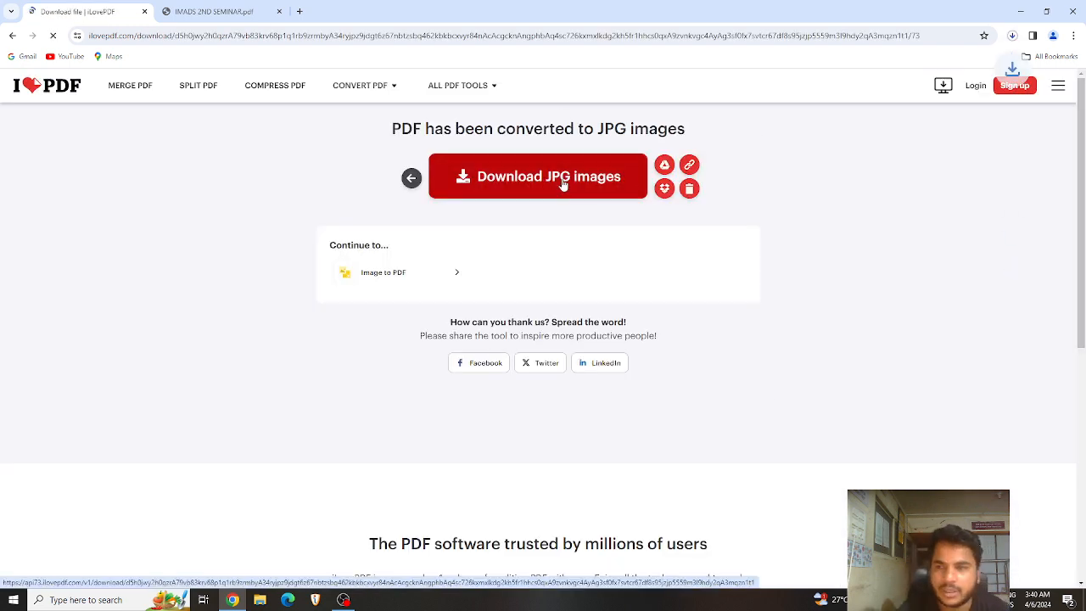
{"action": "left_click", "coordinate": [1012, 37]}
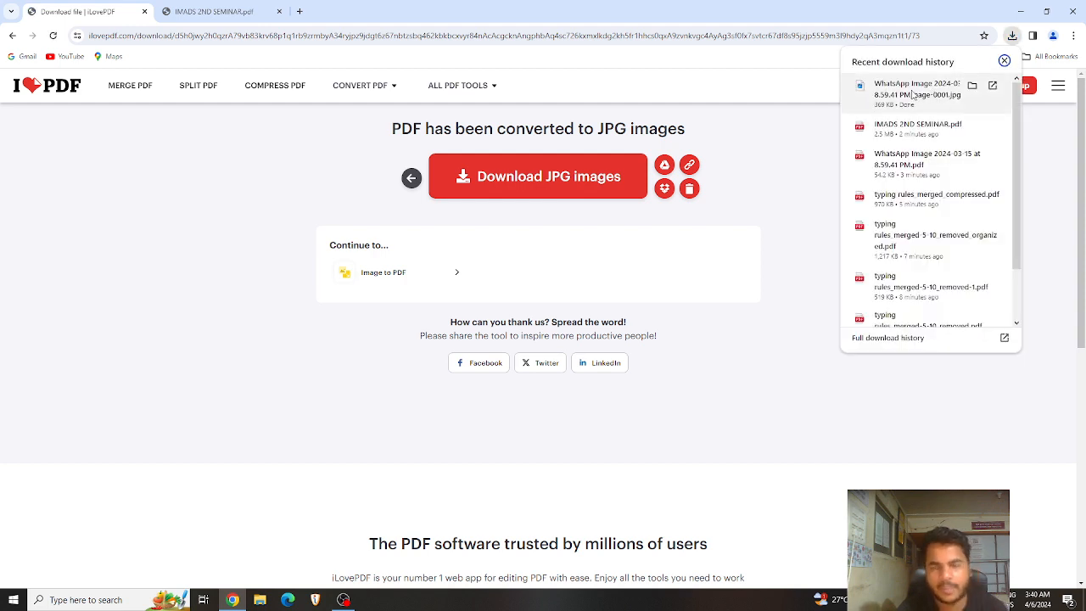
{"action": "left_click", "coordinate": [972, 87]}
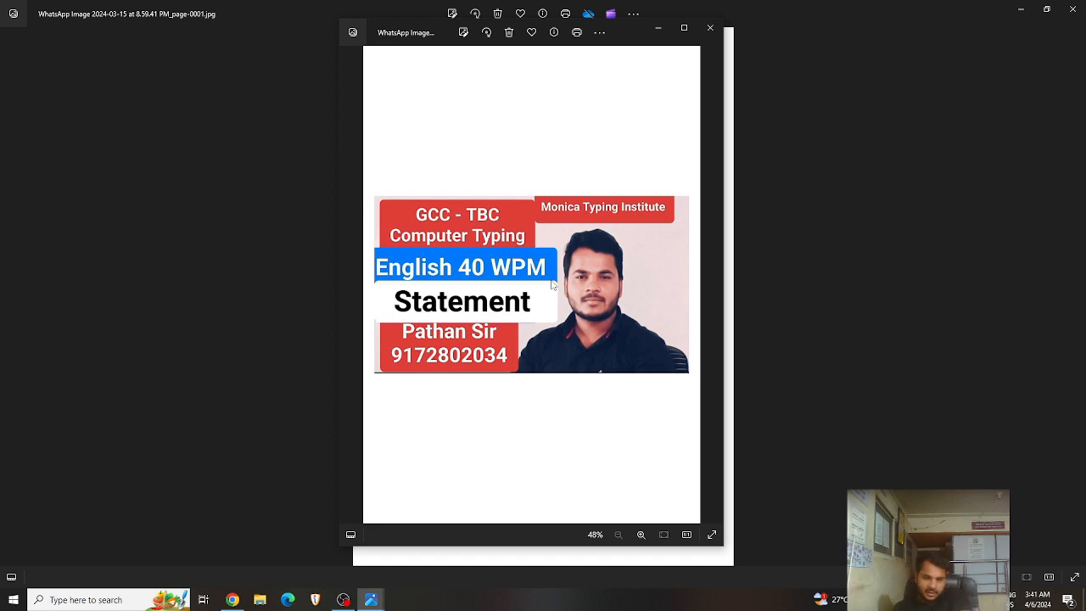
{"action": "scroll", "coordinate": [516, 395], "scroll_direction": "up", "scroll_amount": 2}
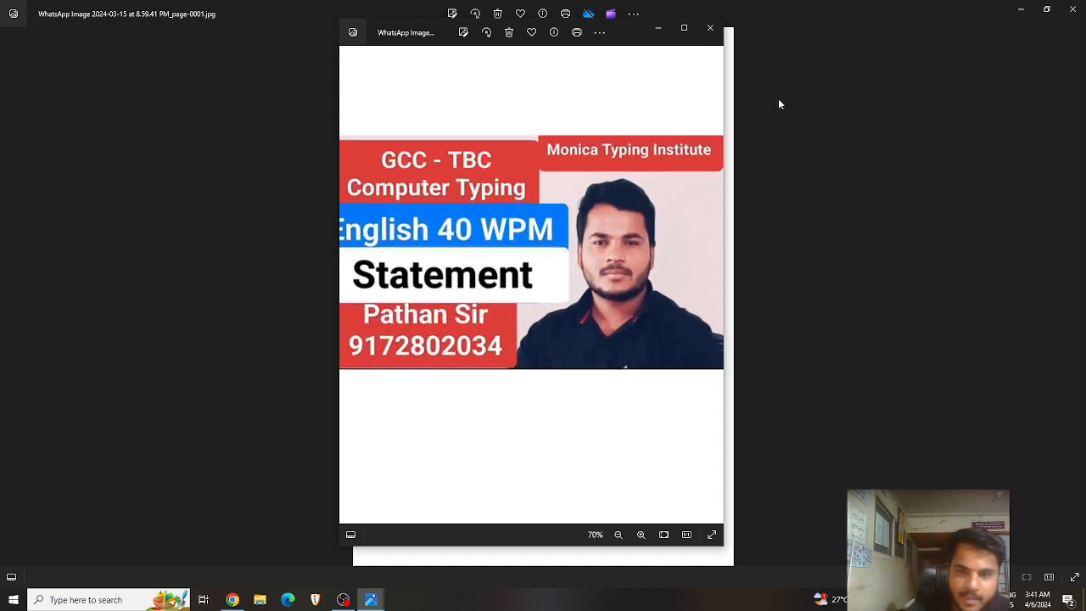
{"action": "scroll", "coordinate": [555, 182], "scroll_direction": "down", "scroll_amount": 2}
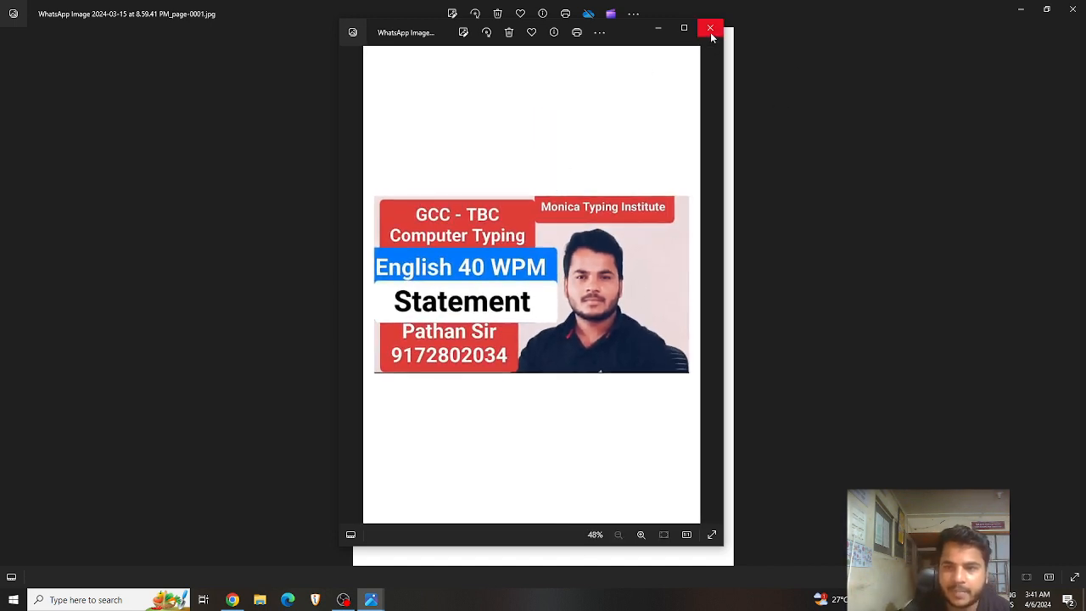
{"action": "left_click", "coordinate": [709, 28]}
{"action": "left_click", "coordinate": [1072, 9]}
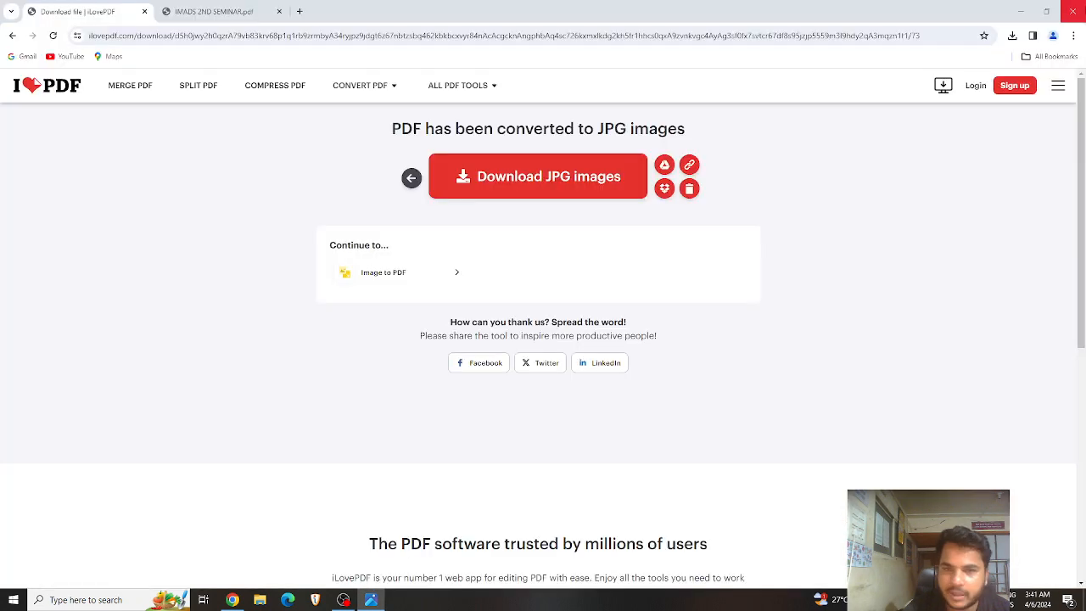
Step: Show the ALL PDF TOOLS mega menu from iLovePDF's top navigation bar
{"action": "mouse_move", "coordinate": [490, 96]}
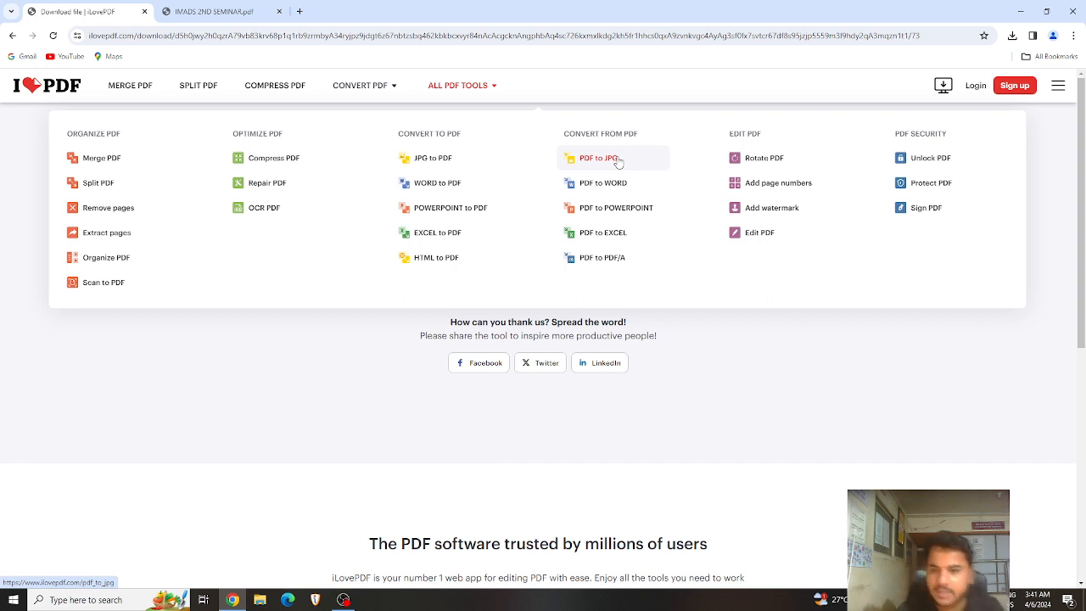
Step: Open the Rotate PDF tool and upload IMADS 2ND SEMINAR.pdf from the Open dialog
{"action": "left_click", "coordinate": [789, 163]}
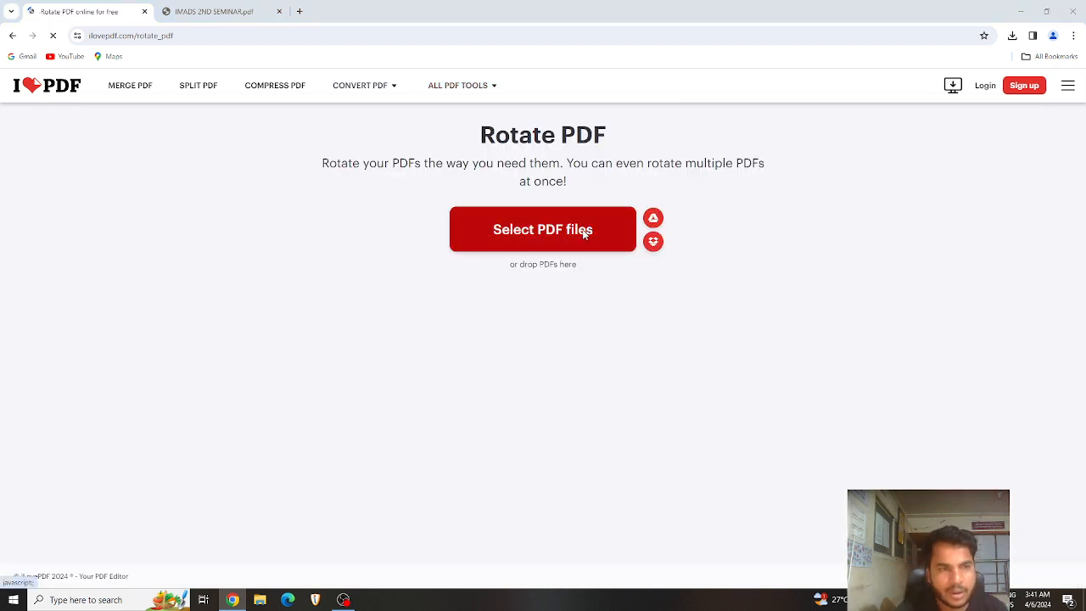
{"action": "left_click", "coordinate": [584, 235]}
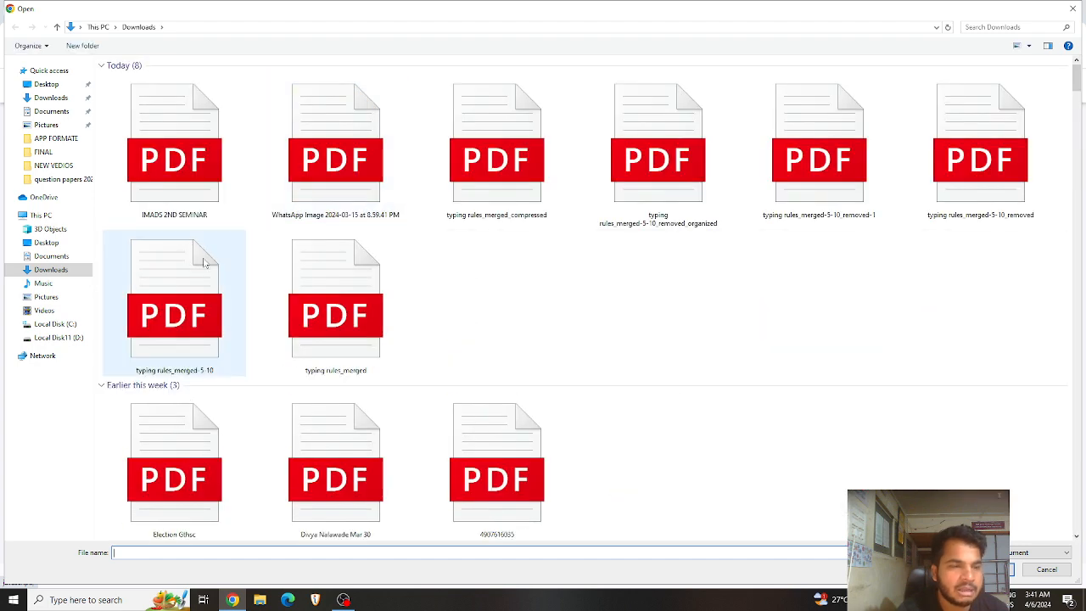
{"action": "left_click", "coordinate": [194, 188]}
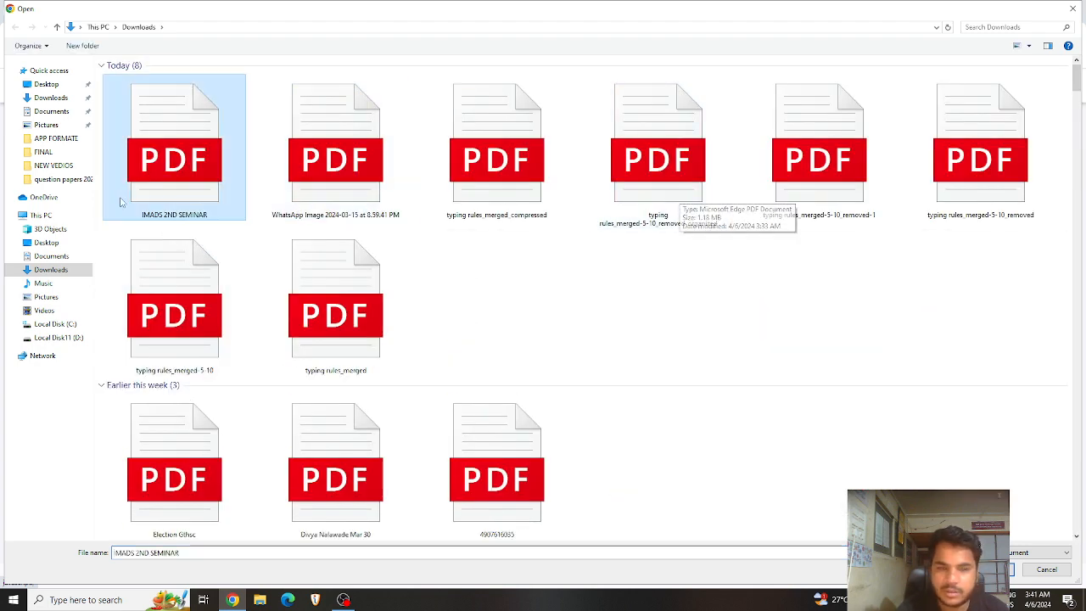
{"action": "double_click", "coordinate": [171, 197]}
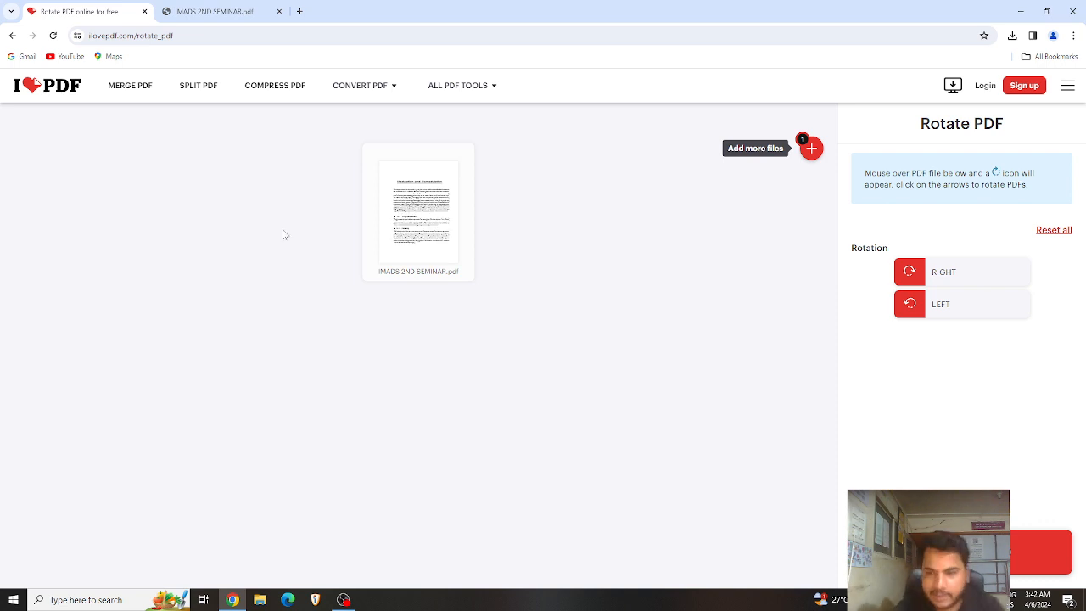
Step: Turn the seminar PDF sideways, ending 90° counter-clockwise from upright
{"action": "left_click", "coordinate": [940, 273]}
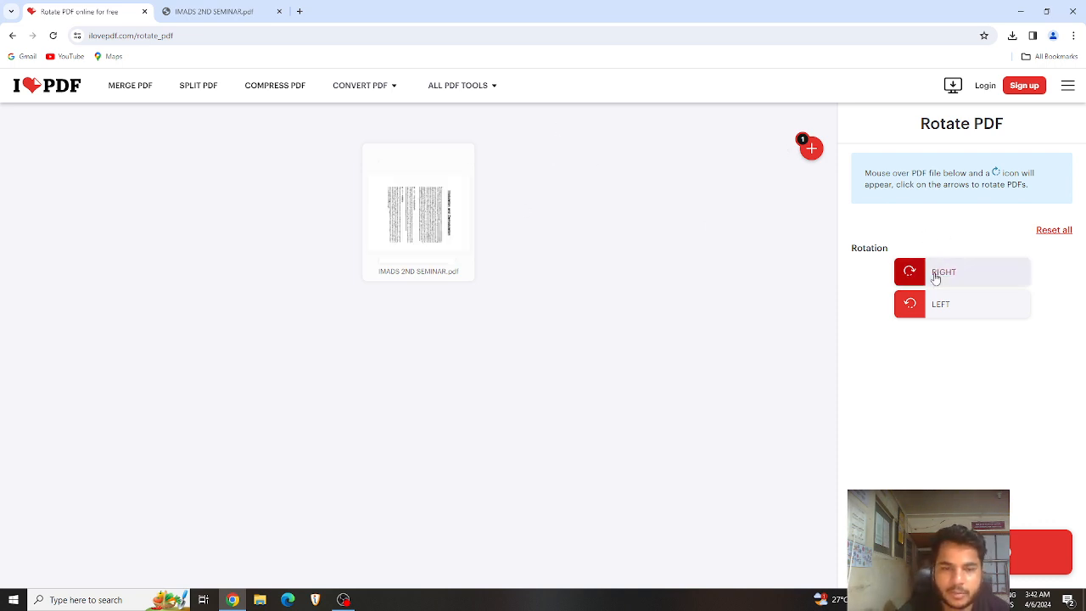
{"action": "left_click", "coordinate": [936, 277]}
{"action": "left_click", "coordinate": [935, 277]}
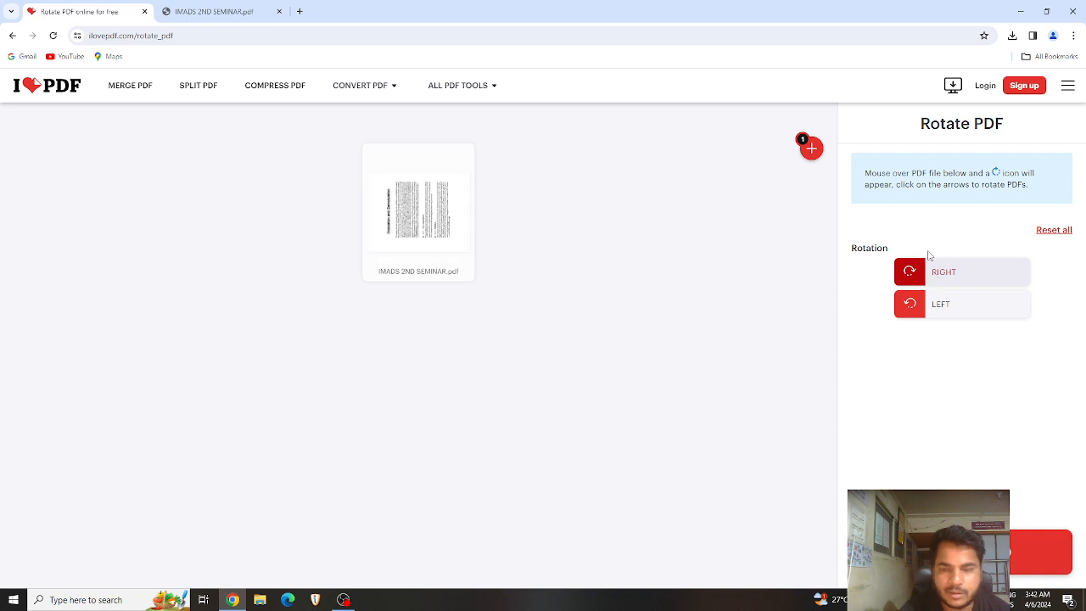
{"action": "left_click", "coordinate": [943, 312]}
{"action": "left_click", "coordinate": [944, 313]}
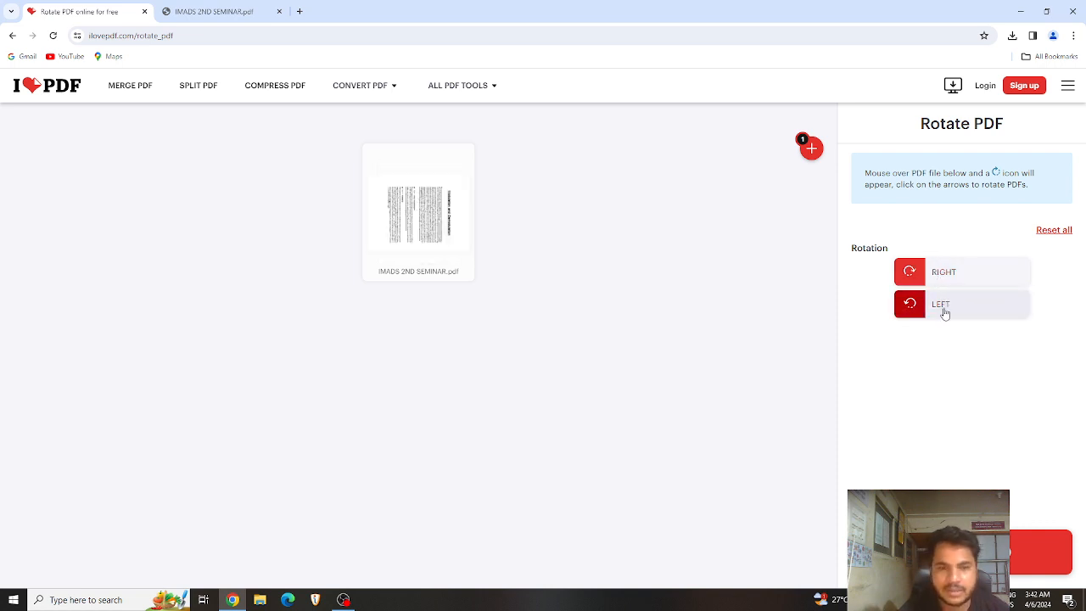
{"action": "left_click", "coordinate": [944, 313]}
{"action": "left_click", "coordinate": [944, 313]}
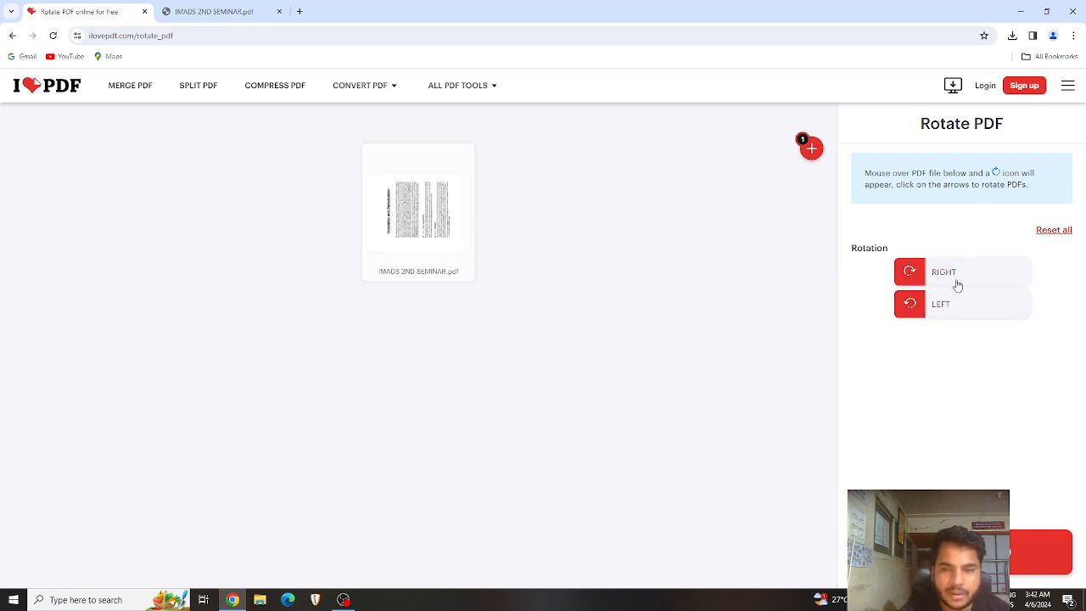
Step: Apply the rotation and open the downloaded IMADS 2ND SEMINAR_rotated.pdf in a new tab
{"action": "left_click", "coordinate": [961, 552]}
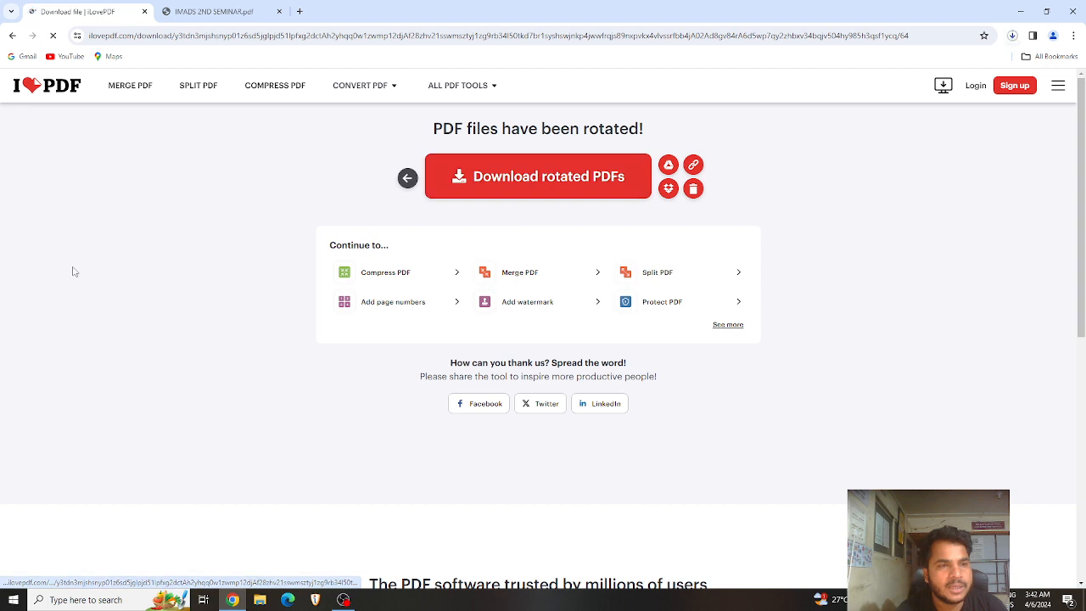
{"action": "left_click", "coordinate": [1014, 37]}
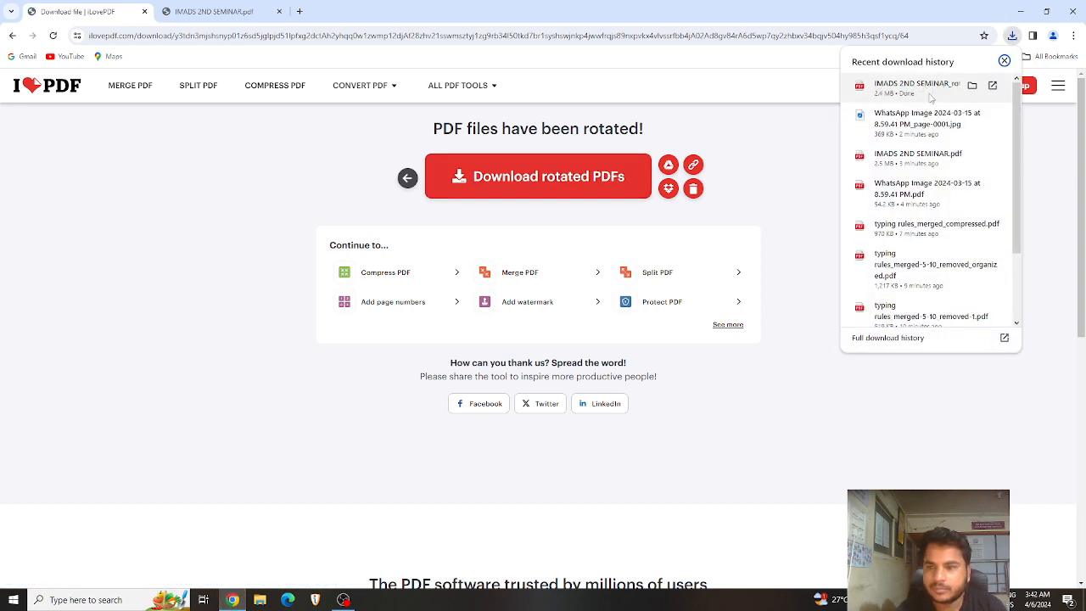
{"action": "left_click", "coordinate": [933, 96]}
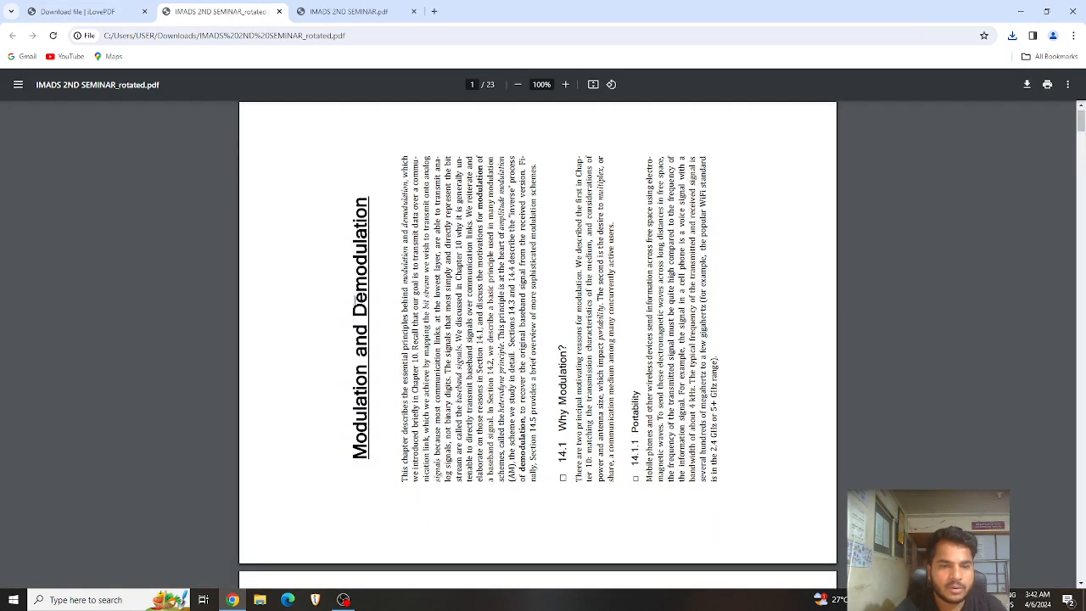
Step: Scroll through the rotated PDF to page 7, then return to the iLovePDF download tab
{"action": "scroll", "coordinate": [354, 297], "scroll_direction": "down", "scroll_amount": 10}
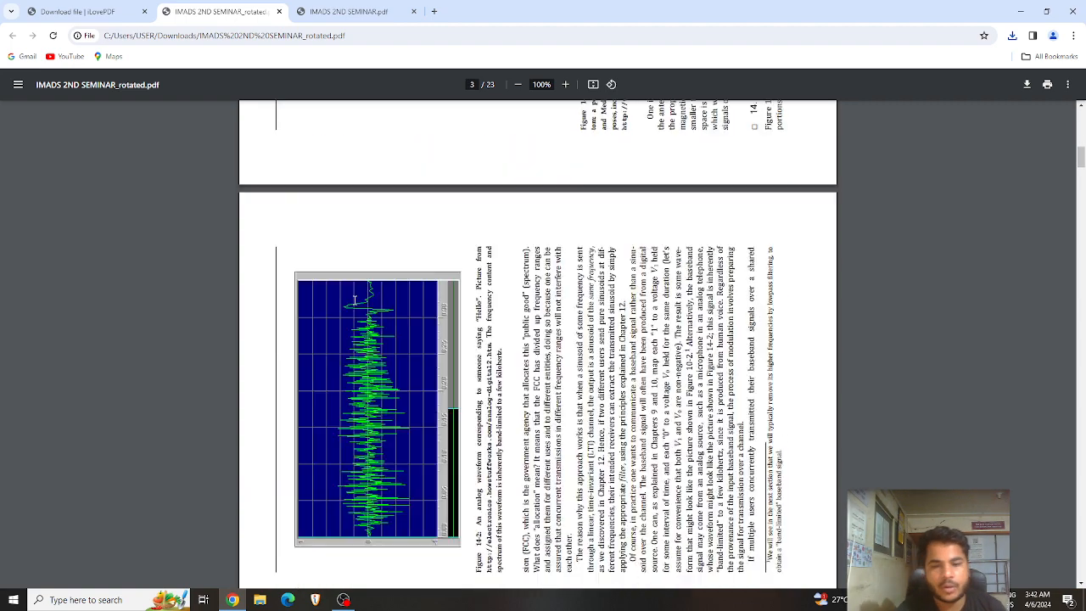
{"action": "scroll", "coordinate": [354, 297], "scroll_direction": "down", "scroll_amount": 5}
{"action": "scroll", "coordinate": [355, 296], "scroll_direction": "down", "scroll_amount": 10}
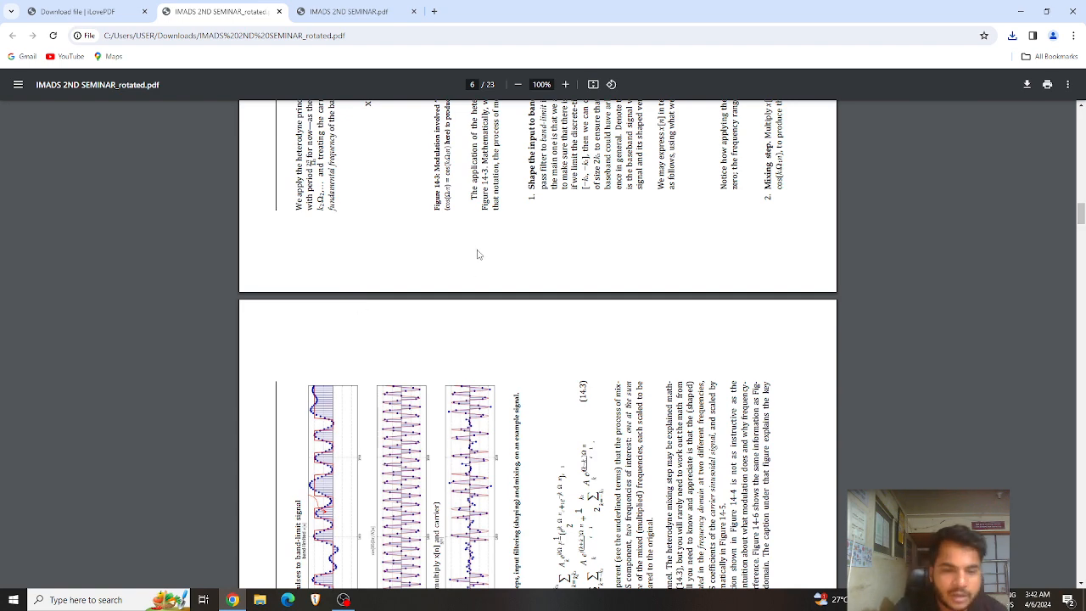
{"action": "scroll", "coordinate": [482, 263], "scroll_direction": "down", "scroll_amount": 4}
{"action": "scroll", "coordinate": [492, 268], "scroll_direction": "down", "scroll_amount": 3}
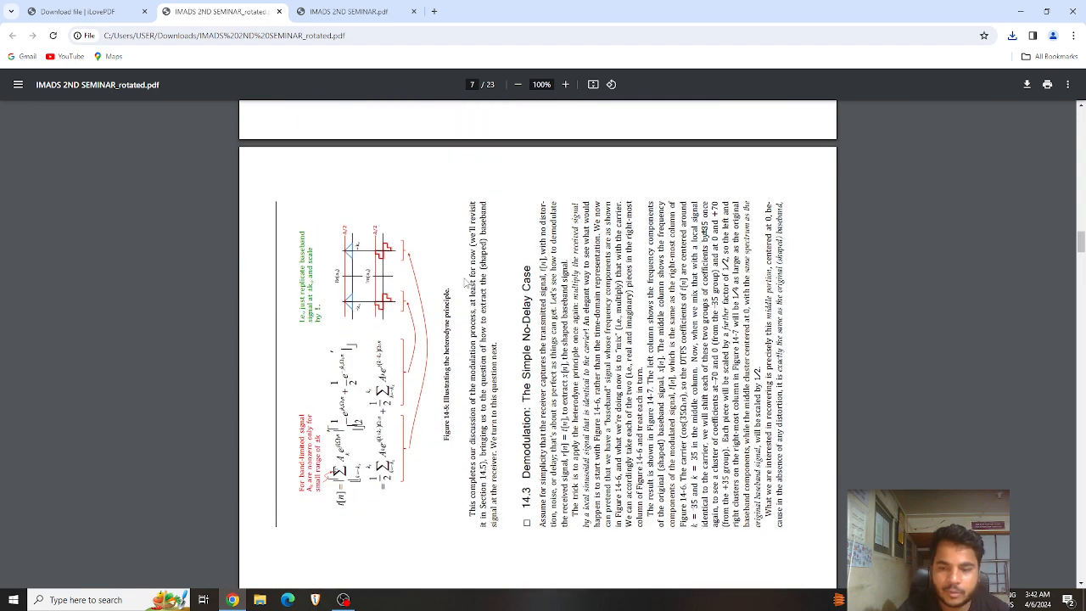
{"action": "scroll", "coordinate": [466, 276], "scroll_direction": "down", "scroll_amount": 1}
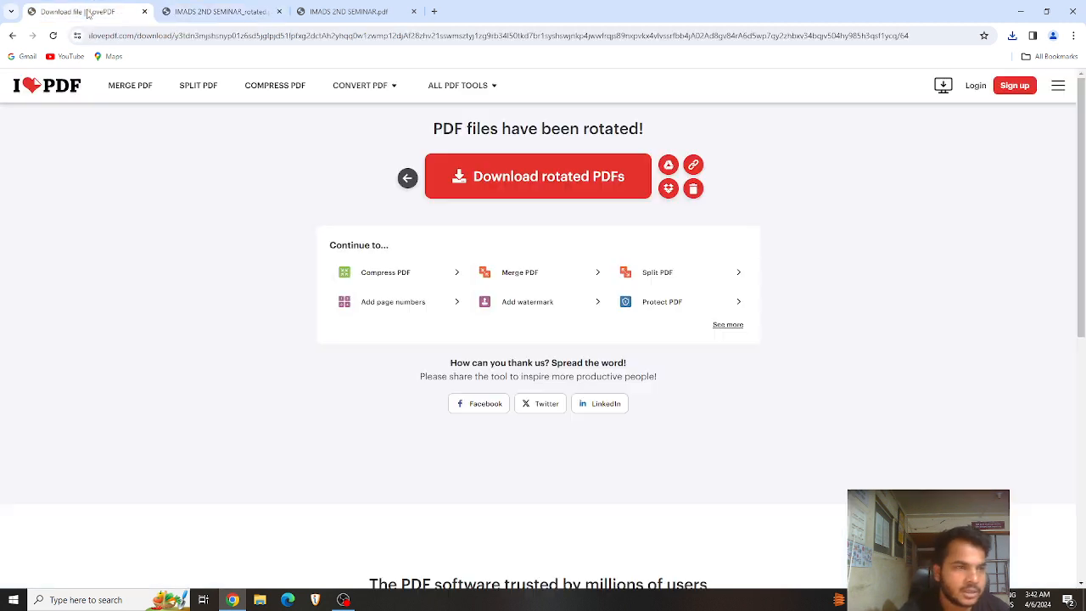
{"action": "left_click", "coordinate": [85, 11]}
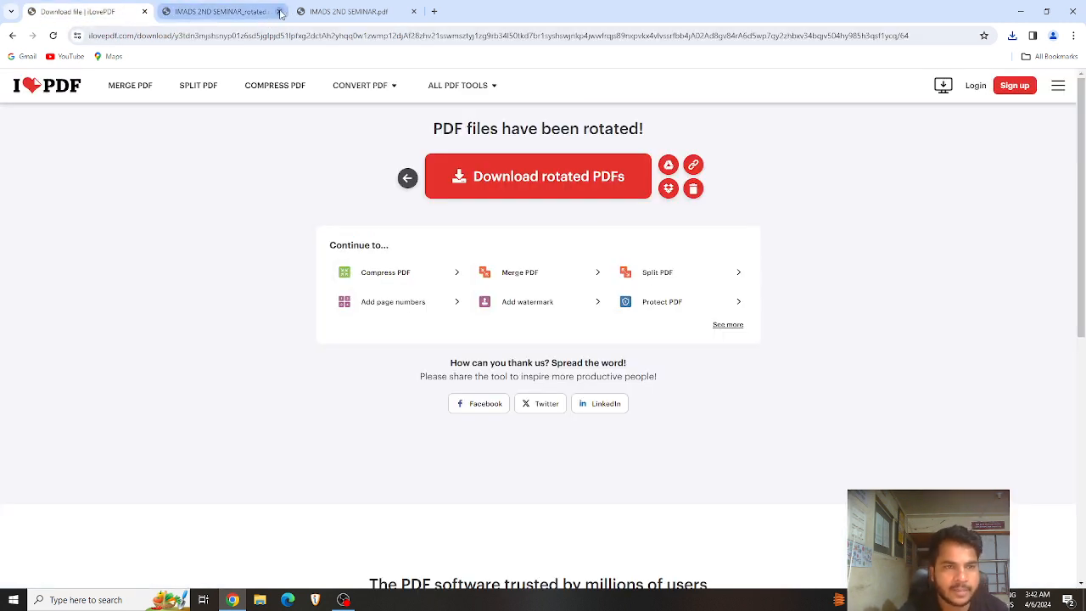
Step: Close both IMADS seminar PDF tabs and open Add watermark from ALL PDF TOOLS
{"action": "left_click", "coordinate": [278, 11]}
{"action": "left_click", "coordinate": [278, 11]}
{"action": "mouse_move", "coordinate": [471, 86]}
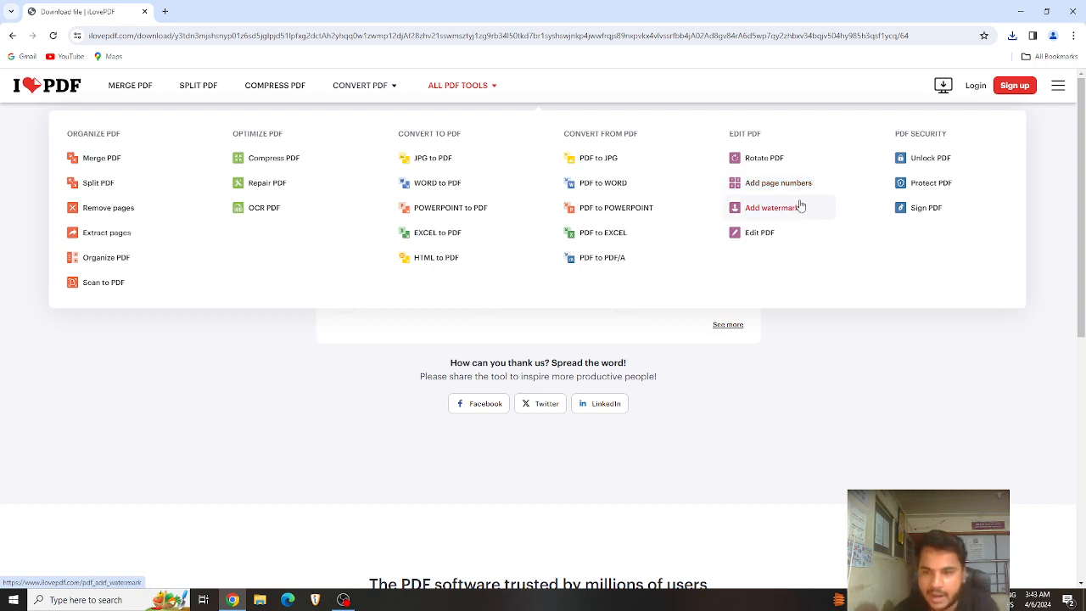
{"action": "left_click", "coordinate": [793, 210]}
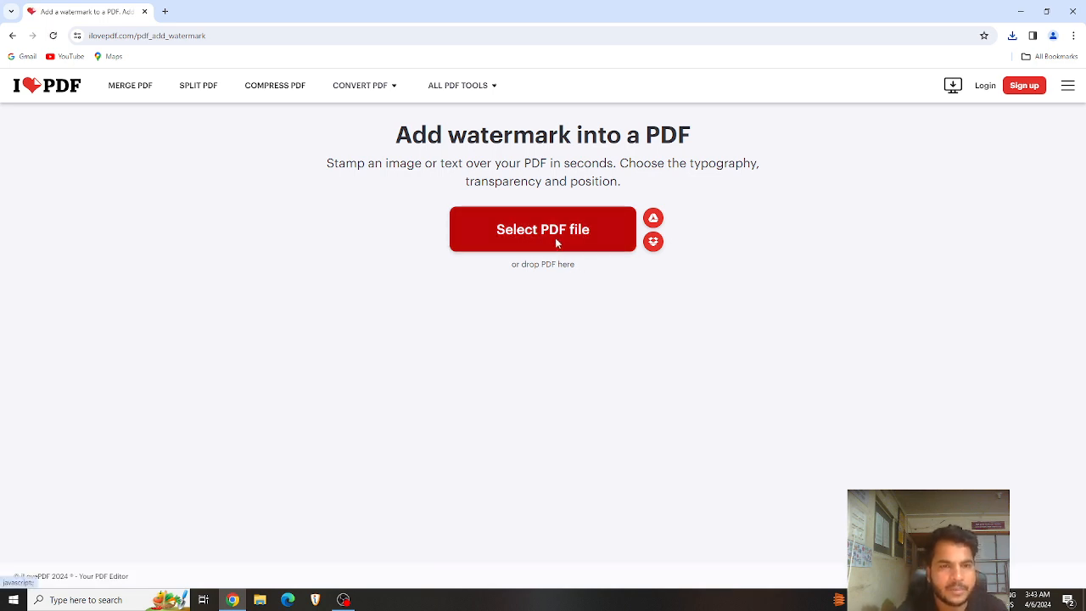
Step: Load IMADS 2ND SEMINAR_rotated.pdf into the Add watermark tool
{"action": "left_click", "coordinate": [557, 244]}
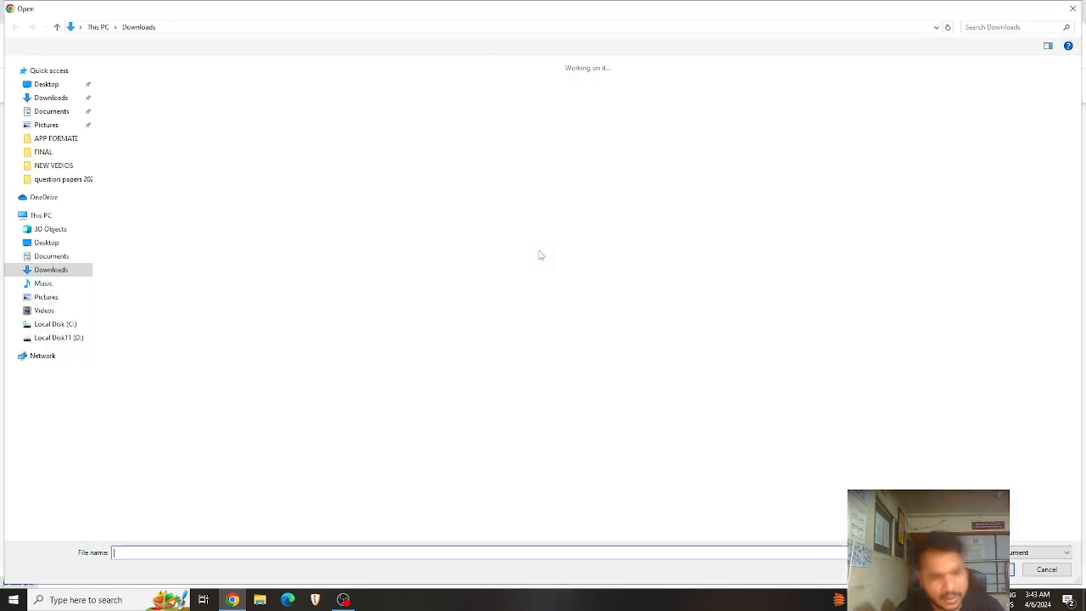
{"action": "left_click", "coordinate": [187, 168]}
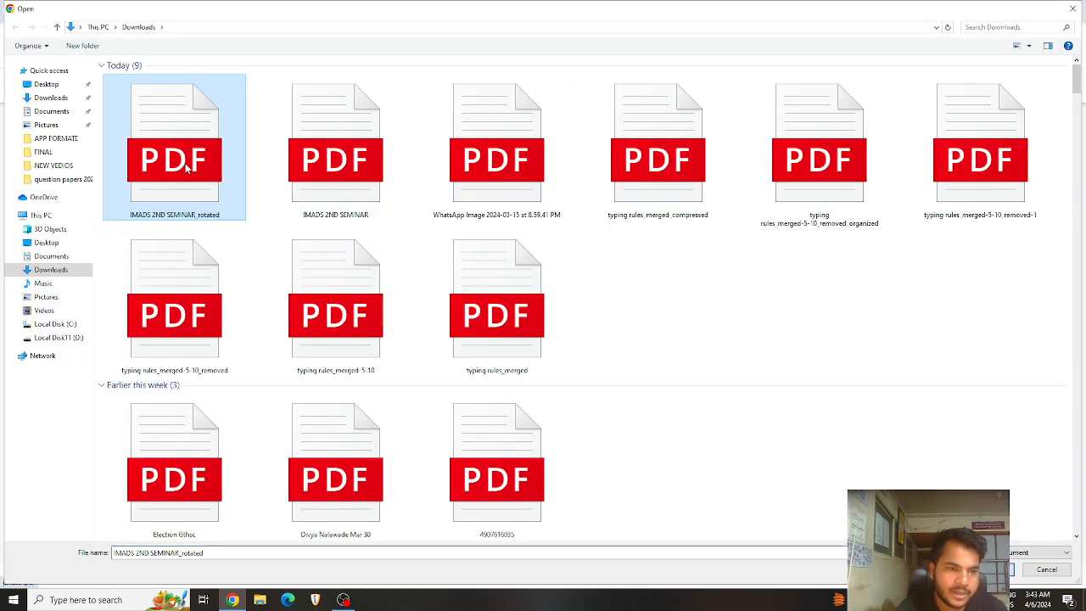
{"action": "double_click", "coordinate": [186, 168]}
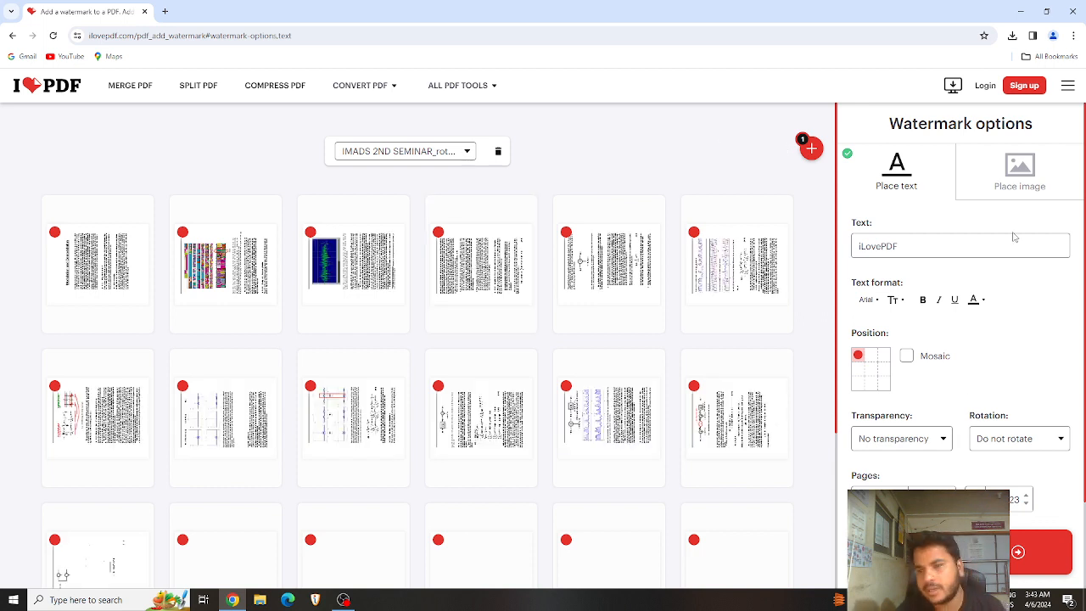
Step: Set up the WhatsApp image as watermark at 50% transparency and 45° rotation
{"action": "left_click", "coordinate": [1028, 175]}
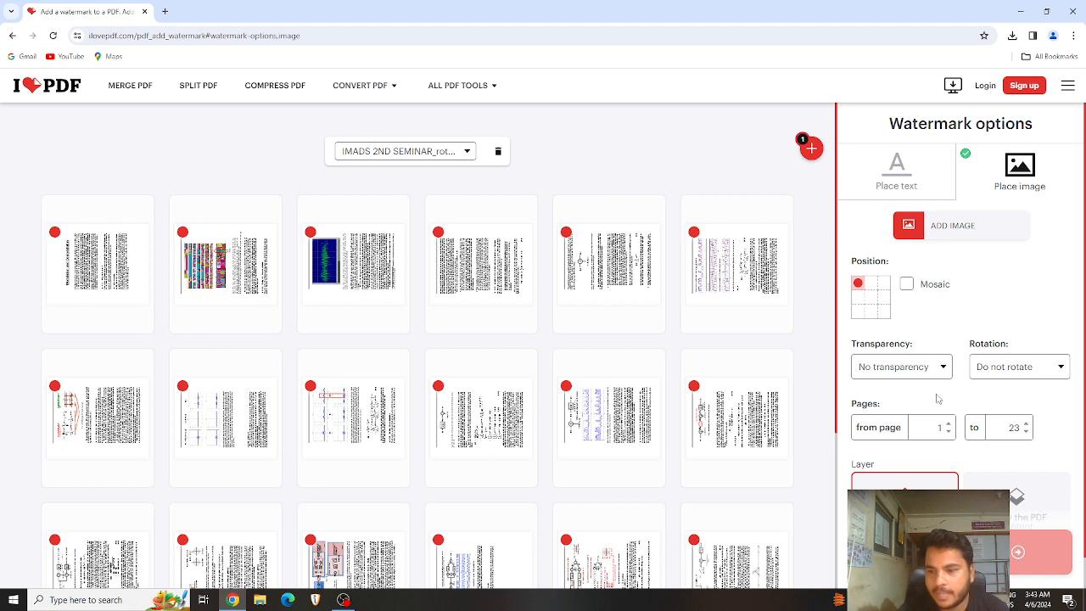
{"action": "scroll", "coordinate": [930, 400], "scroll_direction": "down", "scroll_amount": 1}
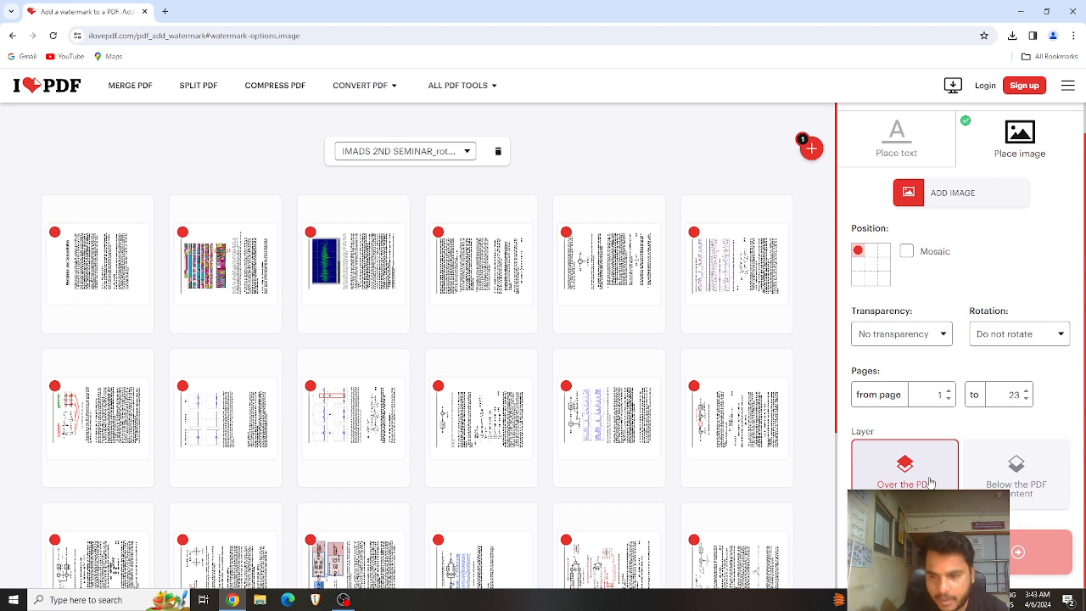
{"action": "left_click", "coordinate": [898, 335]}
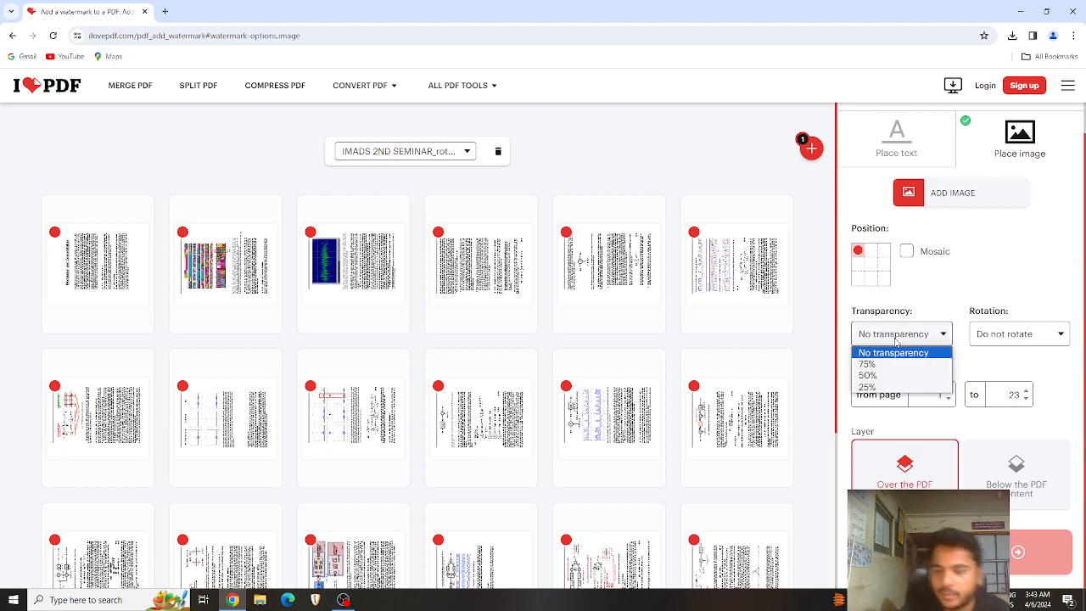
{"action": "left_click", "coordinate": [887, 375]}
{"action": "left_click", "coordinate": [1010, 336]}
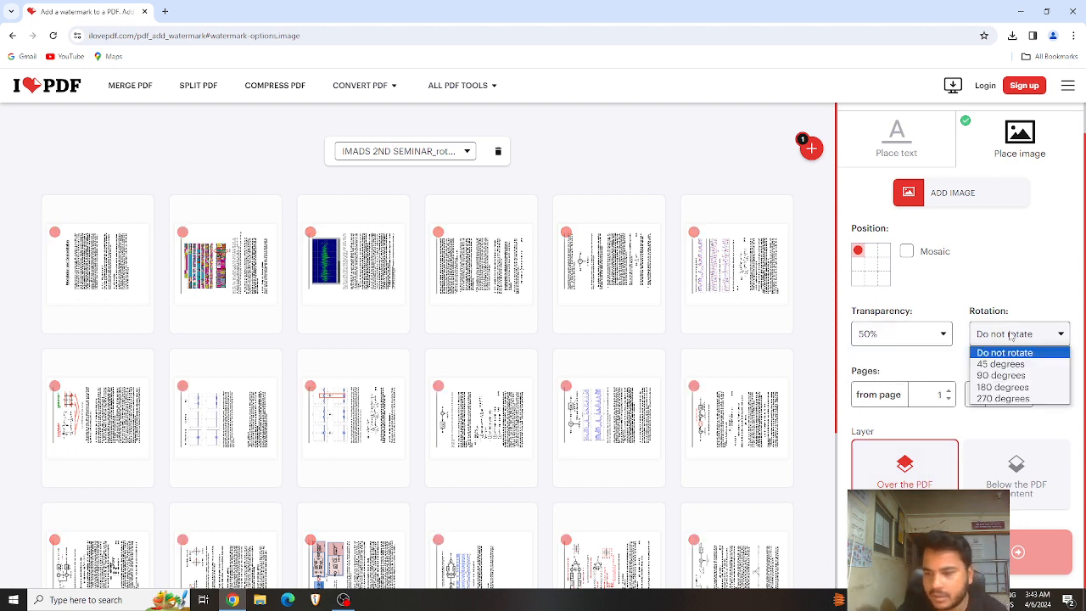
{"action": "left_click", "coordinate": [1005, 364]}
{"action": "scroll", "coordinate": [950, 307], "scroll_direction": "up", "scroll_amount": 1}
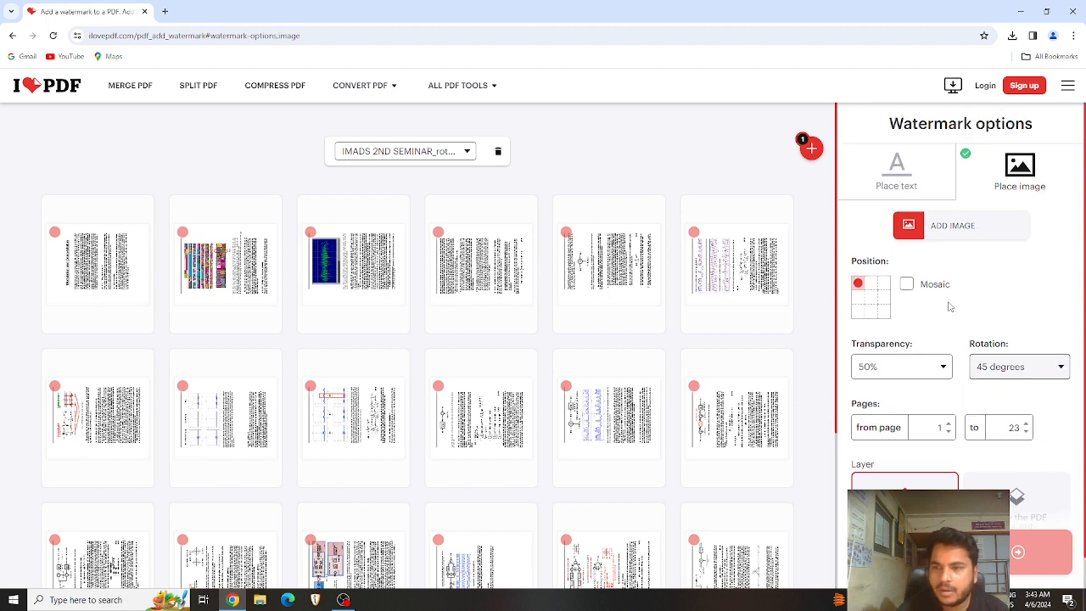
{"action": "left_click", "coordinate": [949, 229]}
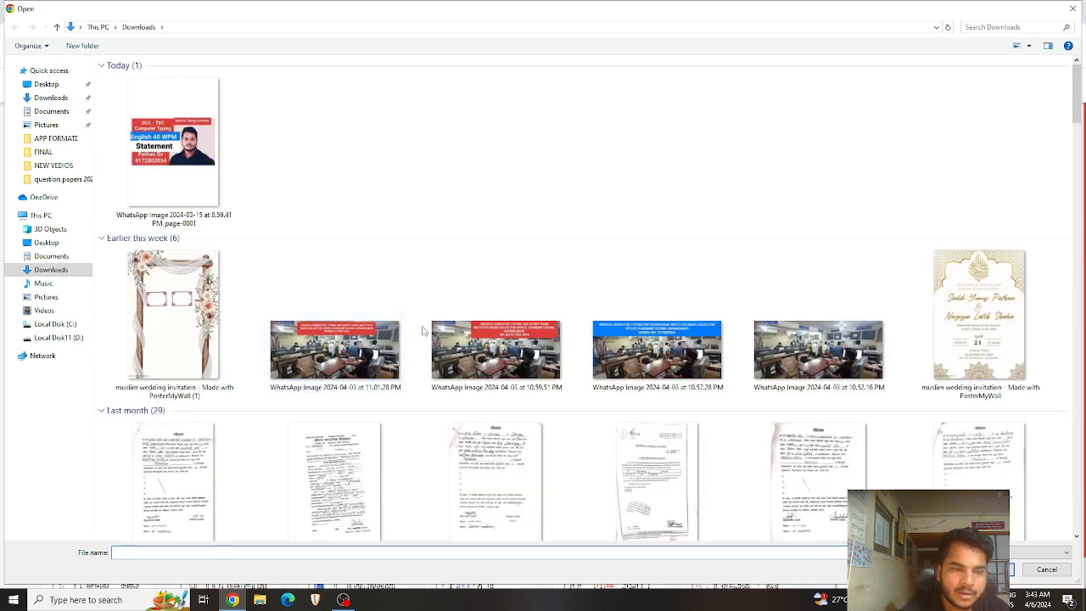
{"action": "left_click", "coordinate": [205, 192]}
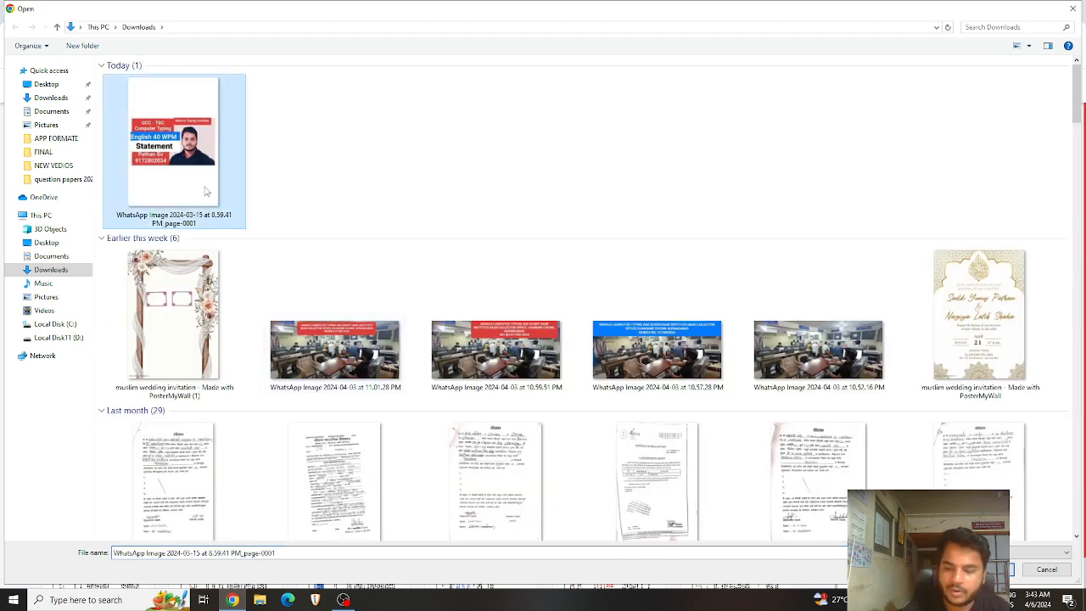
{"action": "double_click", "coordinate": [205, 191]}
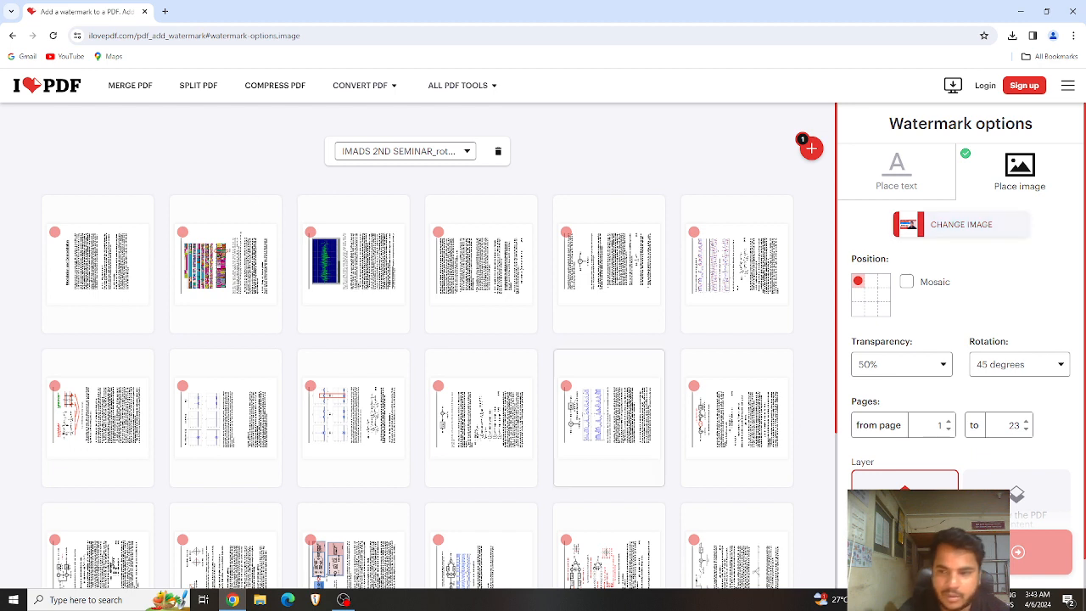
Step: Apply the image watermark and download IMADS 2ND SEMINAR_rotated_watermark.pdf (21.5 MB)
{"action": "left_click", "coordinate": [961, 552]}
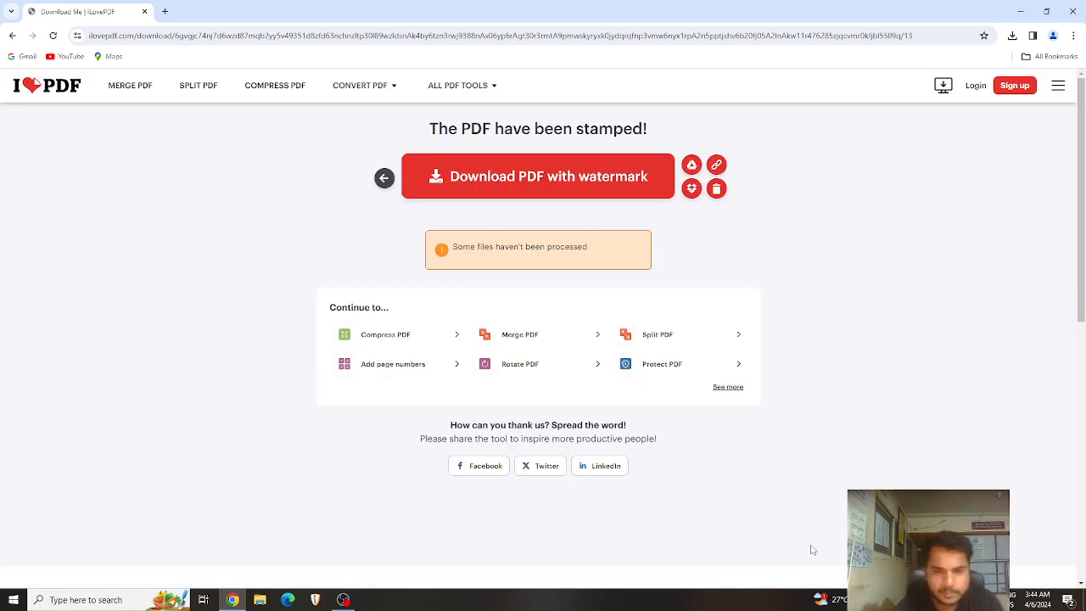
{"action": "left_click", "coordinate": [547, 182]}
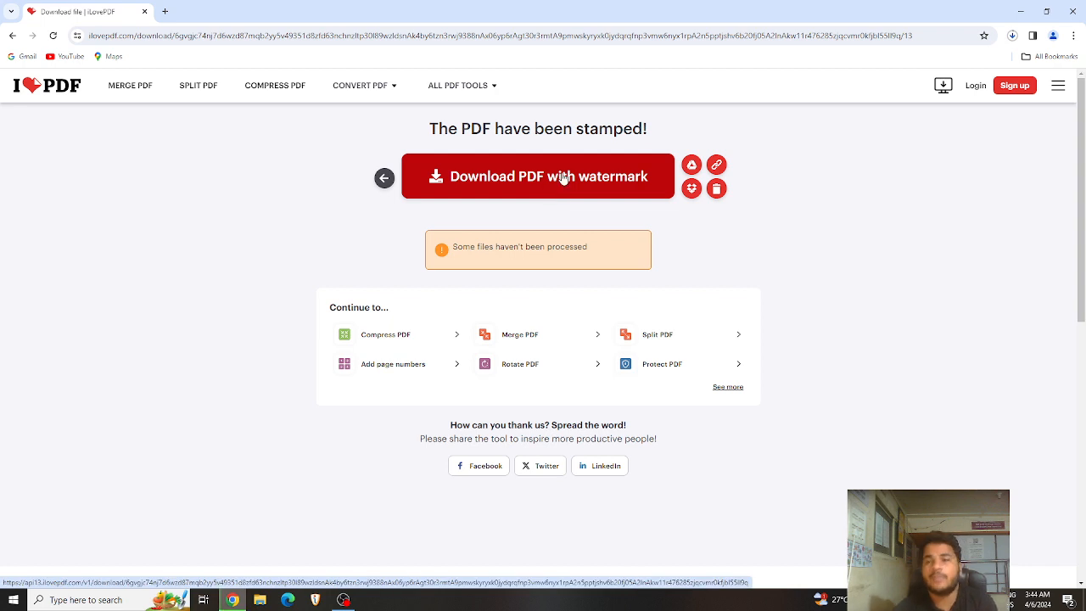
{"action": "left_click", "coordinate": [1012, 38]}
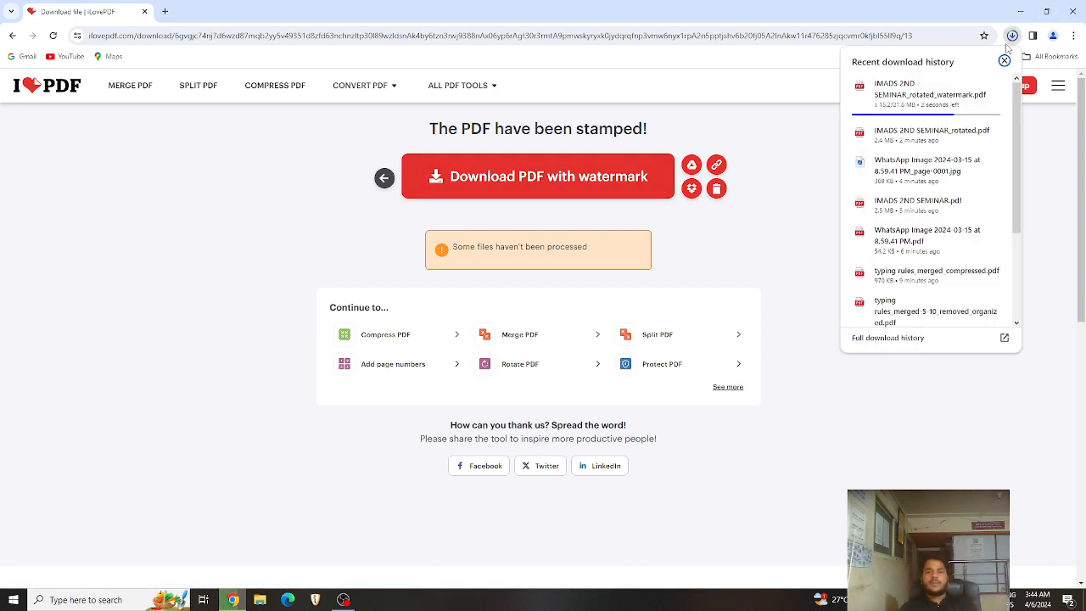
Step: Open the watermarked PDF, scroll its pages to check the watermark, then return to iLovePDF
{"action": "left_click", "coordinate": [932, 93]}
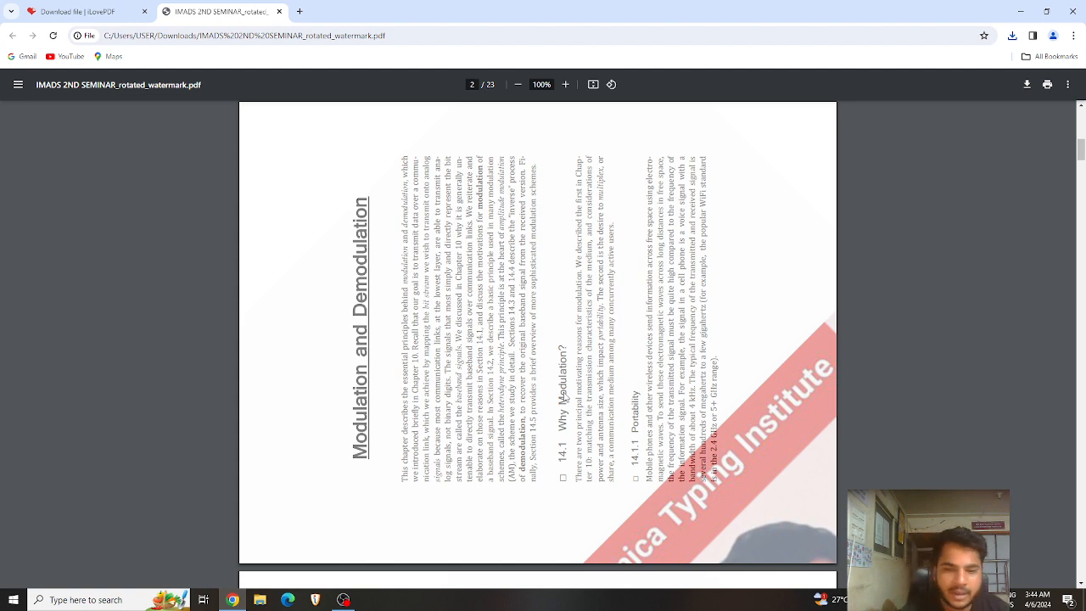
{"action": "scroll", "coordinate": [1051, 252], "scroll_direction": "down", "scroll_amount": 8}
{"action": "scroll", "coordinate": [725, 335], "scroll_direction": "down", "scroll_amount": 7}
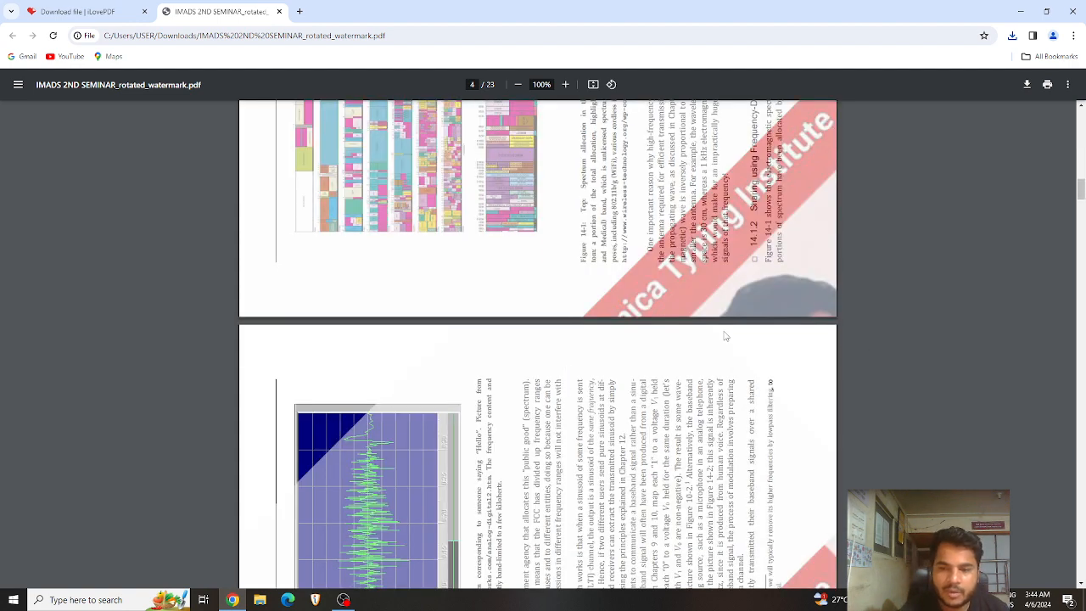
{"action": "scroll", "coordinate": [1081, 196], "scroll_direction": "down", "scroll_amount": 5}
{"action": "scroll", "coordinate": [1081, 195], "scroll_direction": "down", "scroll_amount": 5}
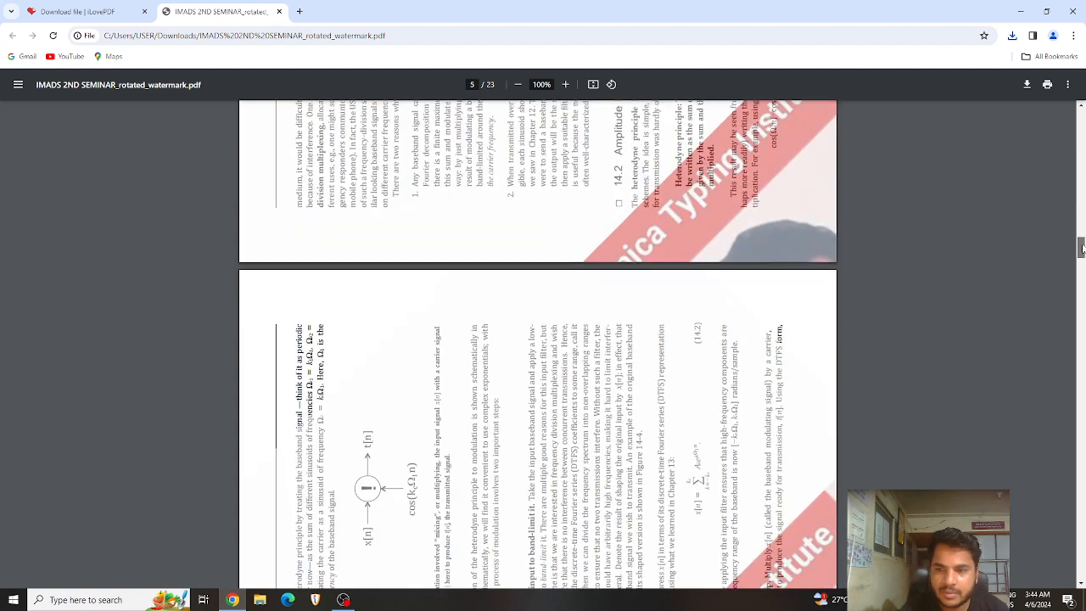
{"action": "scroll", "coordinate": [808, 362], "scroll_direction": "down", "scroll_amount": 10}
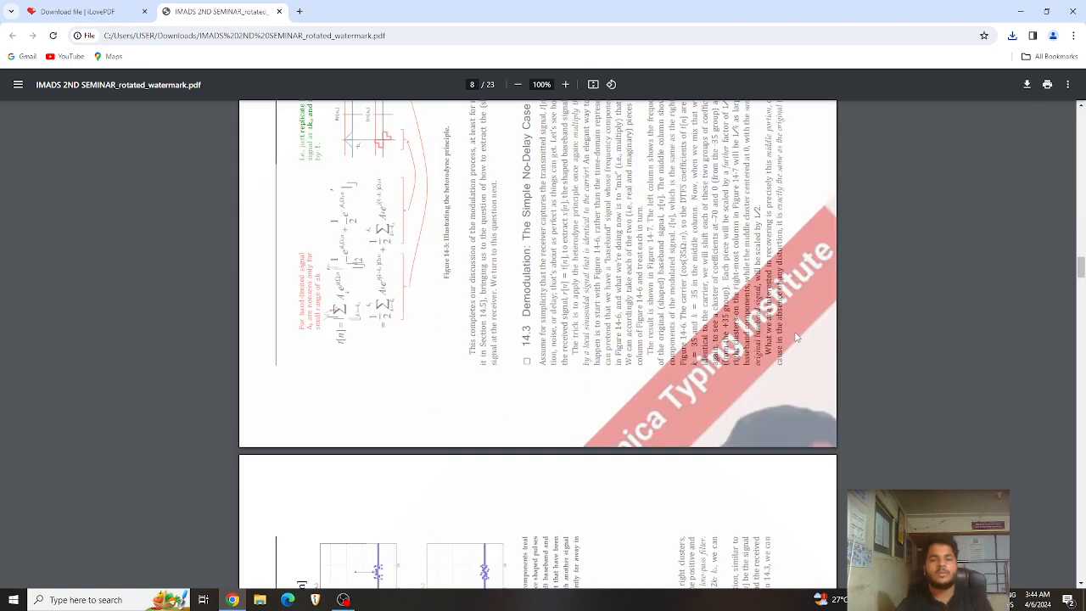
{"action": "scroll", "coordinate": [796, 337], "scroll_direction": "down", "scroll_amount": 5}
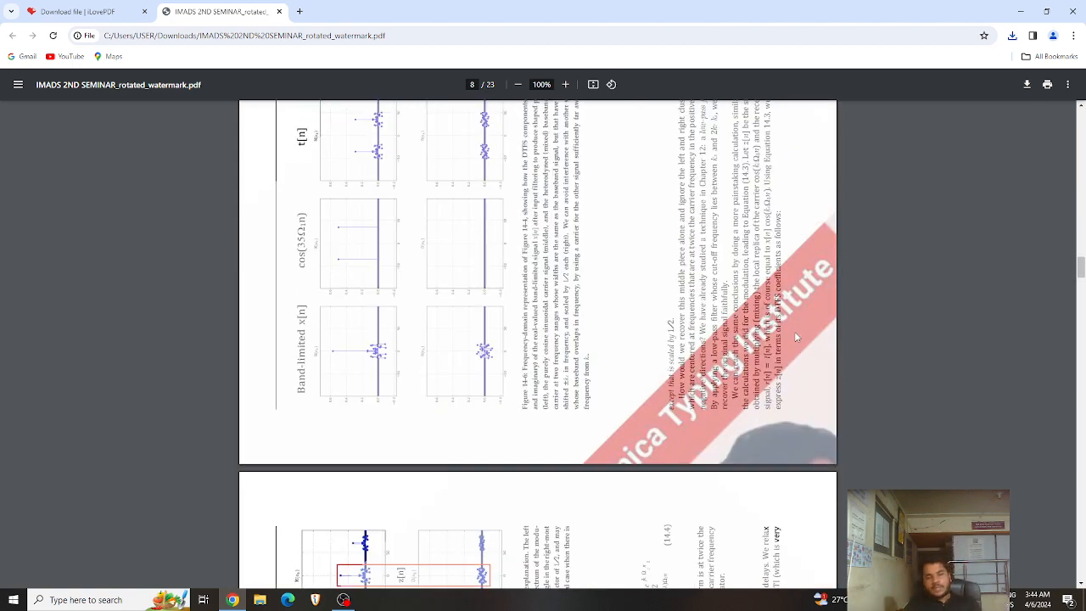
{"action": "left_click", "coordinate": [72, 11]}
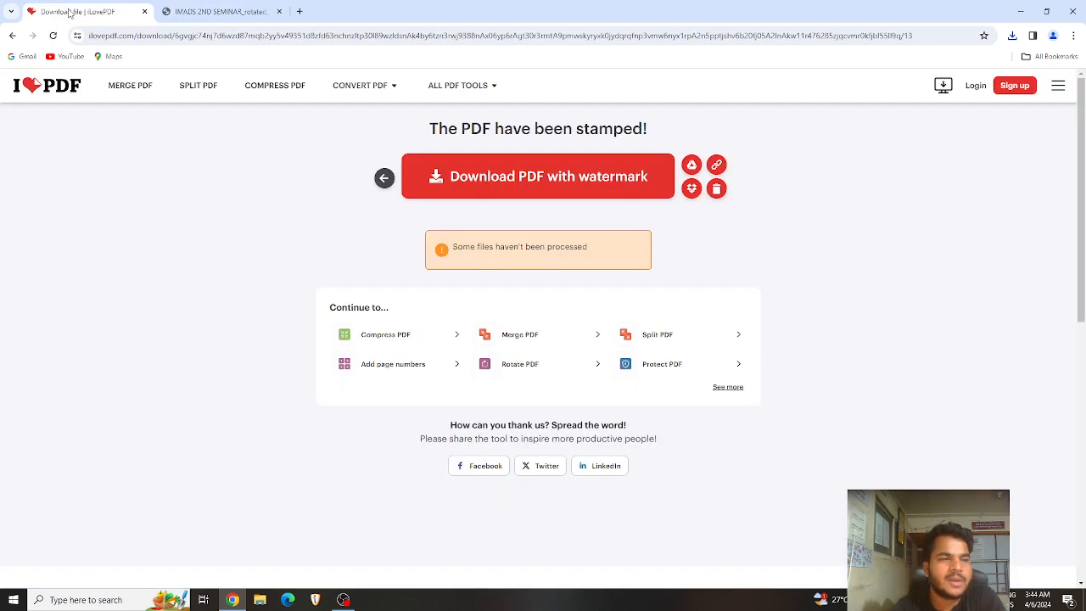
Step: Open the Edit PDF tool and load IMADS 2ND SEMINAR from the Downloads folder
{"action": "mouse_move", "coordinate": [462, 85]}
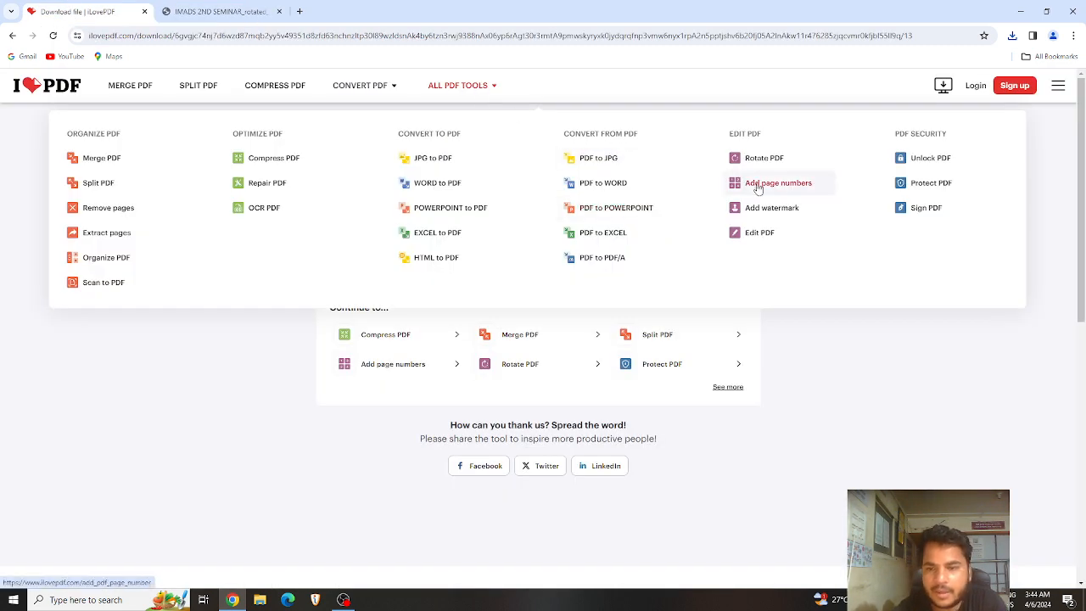
{"action": "left_click", "coordinate": [758, 241]}
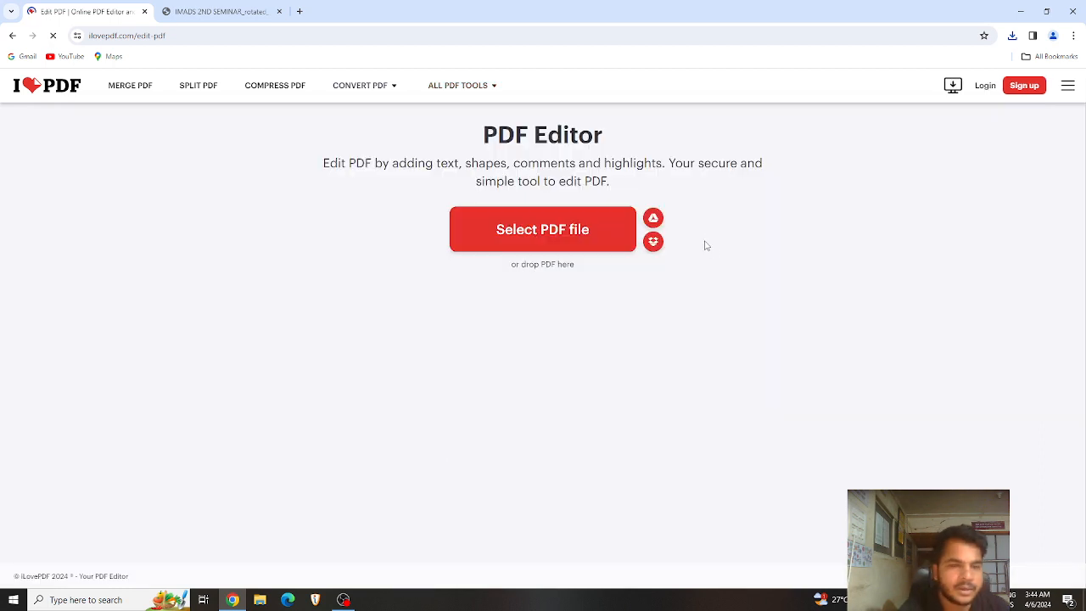
{"action": "left_click", "coordinate": [533, 229]}
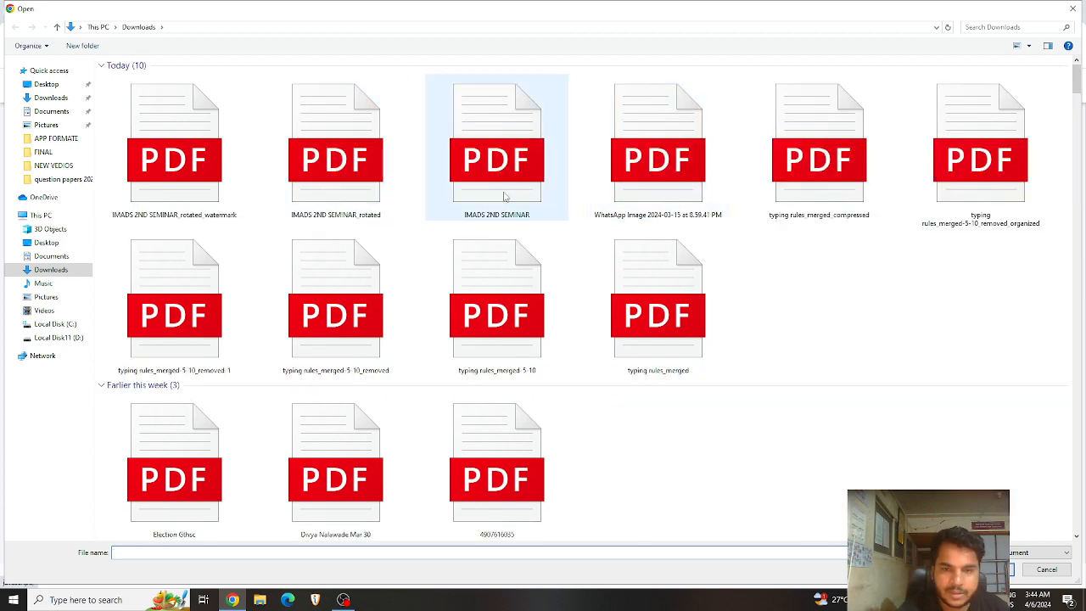
{"action": "left_click", "coordinate": [539, 200]}
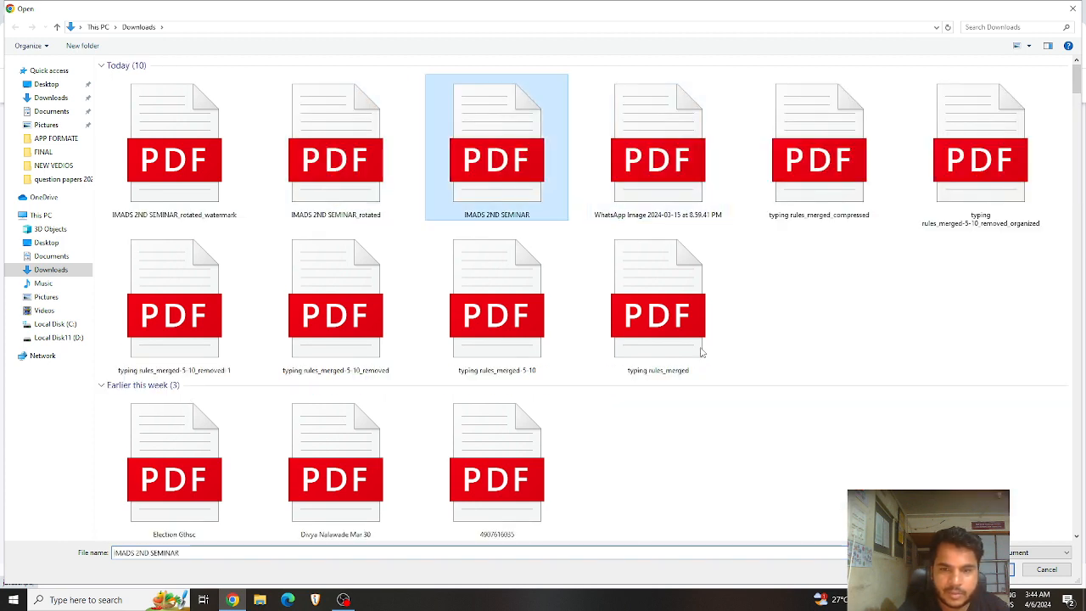
{"action": "left_click", "coordinate": [988, 569]}
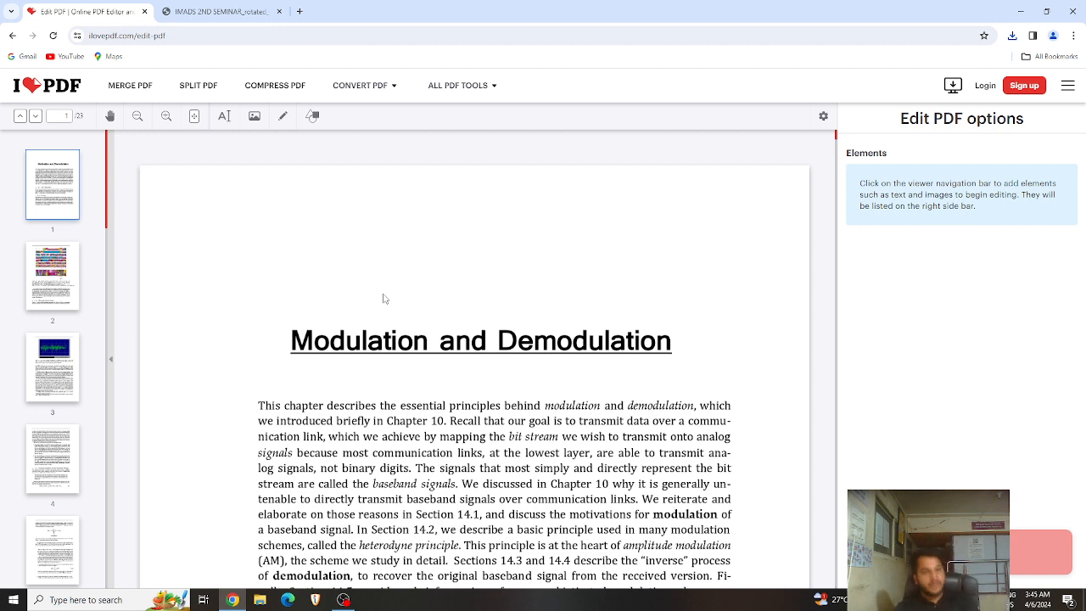
{"action": "left_click", "coordinate": [287, 119]}
{"action": "mouse_move", "coordinate": [281, 226]}
{"action": "left_mouse_down"}
{"action": "mouse_move", "coordinate": [296, 242]}
{"action": "mouse_move", "coordinate": [606, 279]}
{"action": "mouse_move", "coordinate": [489, 243]}
{"action": "mouse_move", "coordinate": [387, 240]}
{"action": "left_mouse_up"}
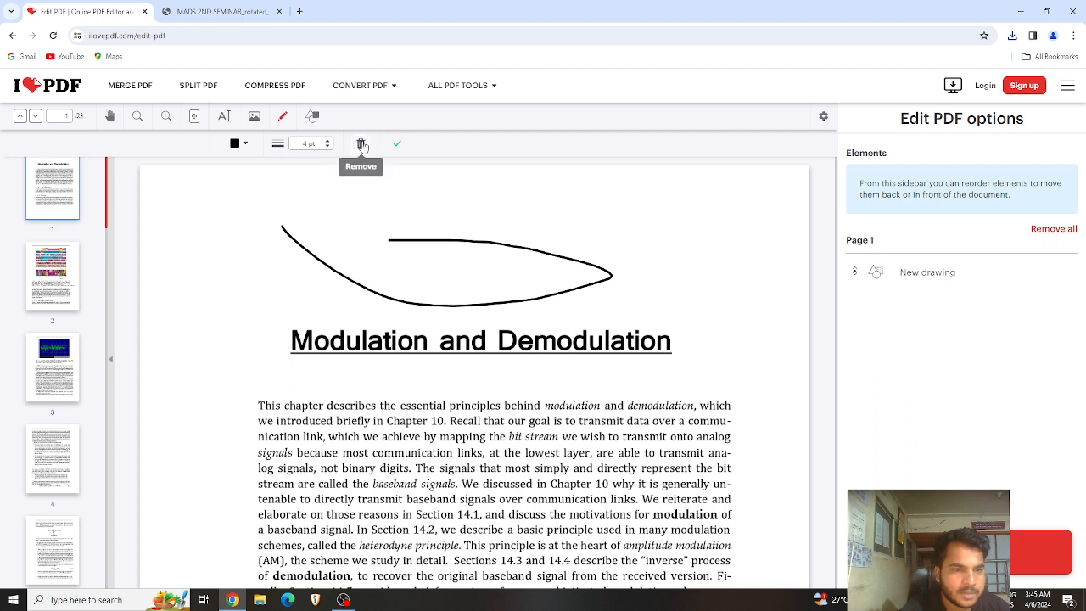
{"action": "left_click", "coordinate": [361, 144]}
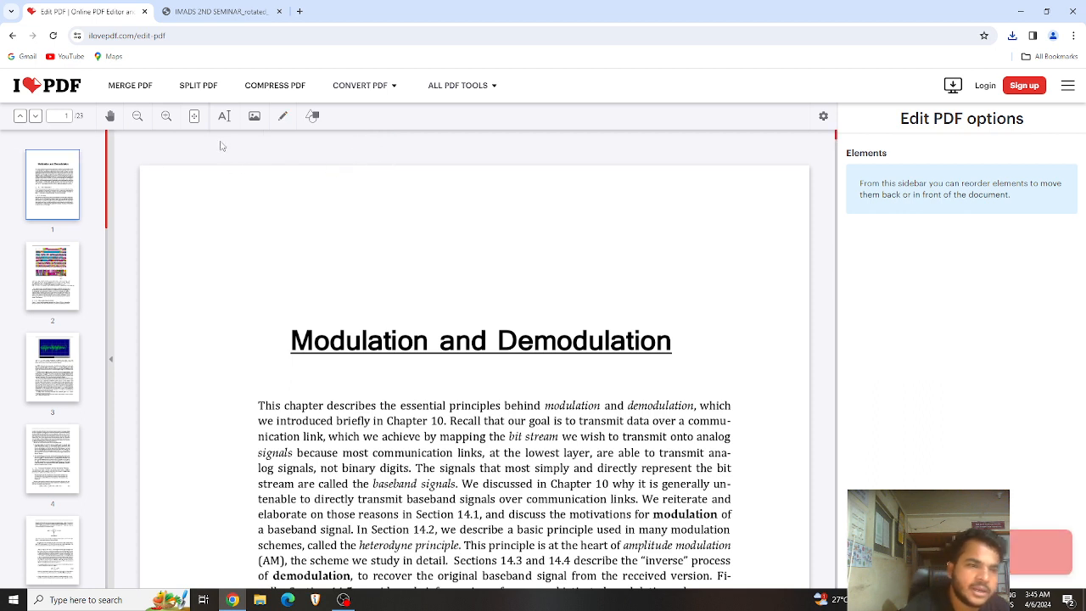
{"action": "left_click", "coordinate": [224, 116]}
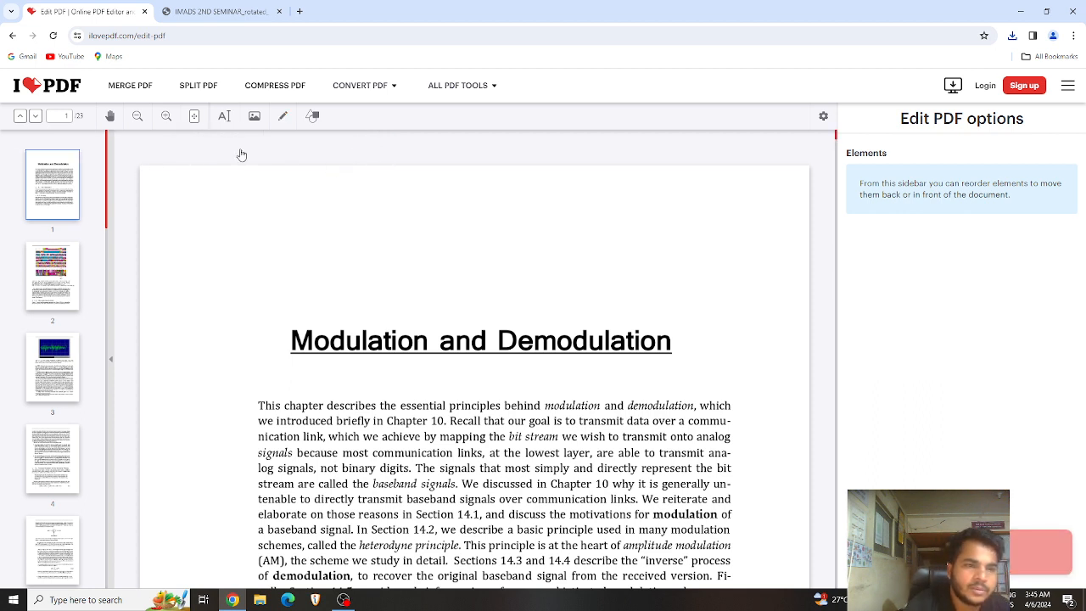
{"action": "left_click", "coordinate": [259, 237]}
{"action": "left_click", "coordinate": [502, 383]}
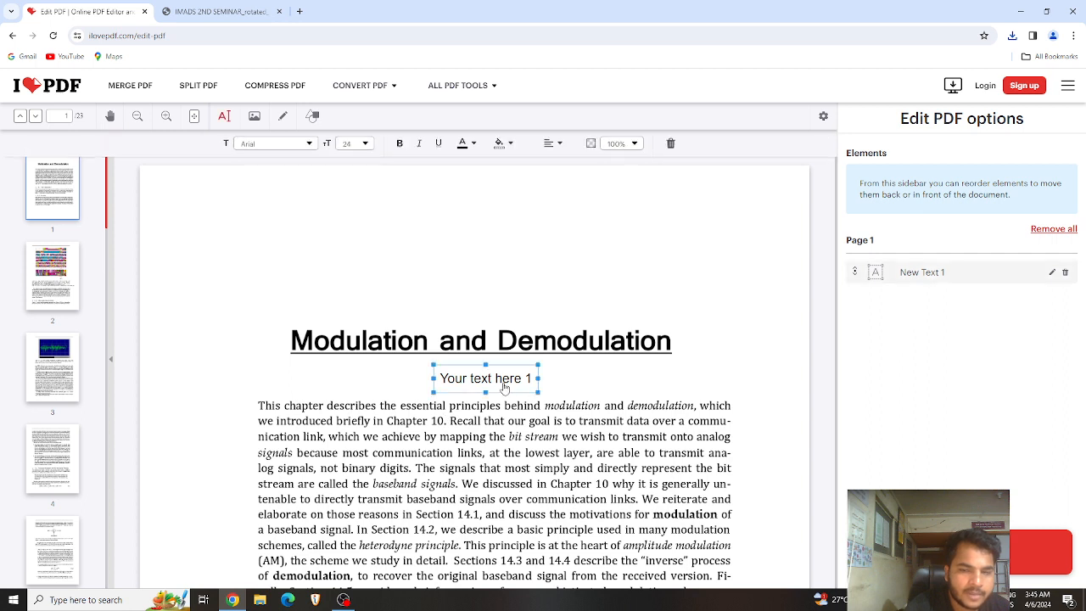
{"action": "left_click", "coordinate": [539, 486]}
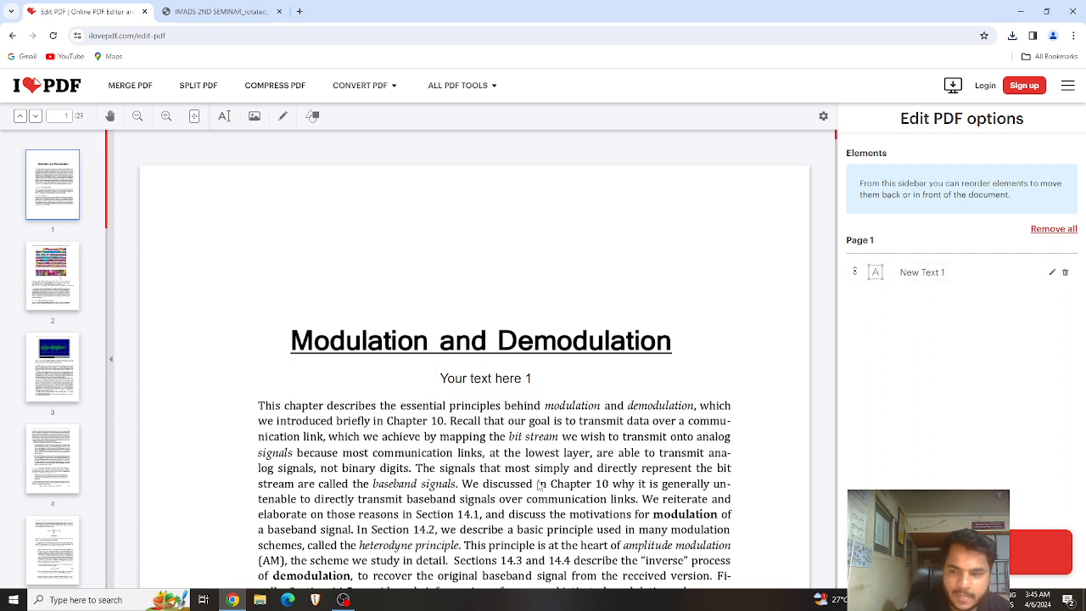
{"action": "left_click", "coordinate": [1065, 272]}
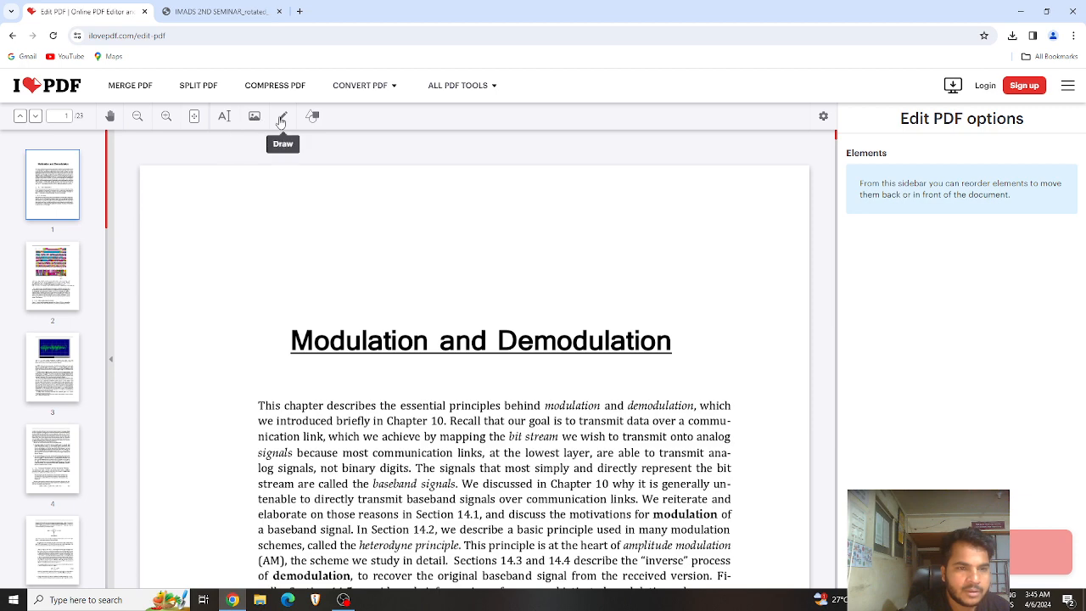
Step: Insert the WhatsApp image from Downloads onto page 1
{"action": "left_click", "coordinate": [259, 121]}
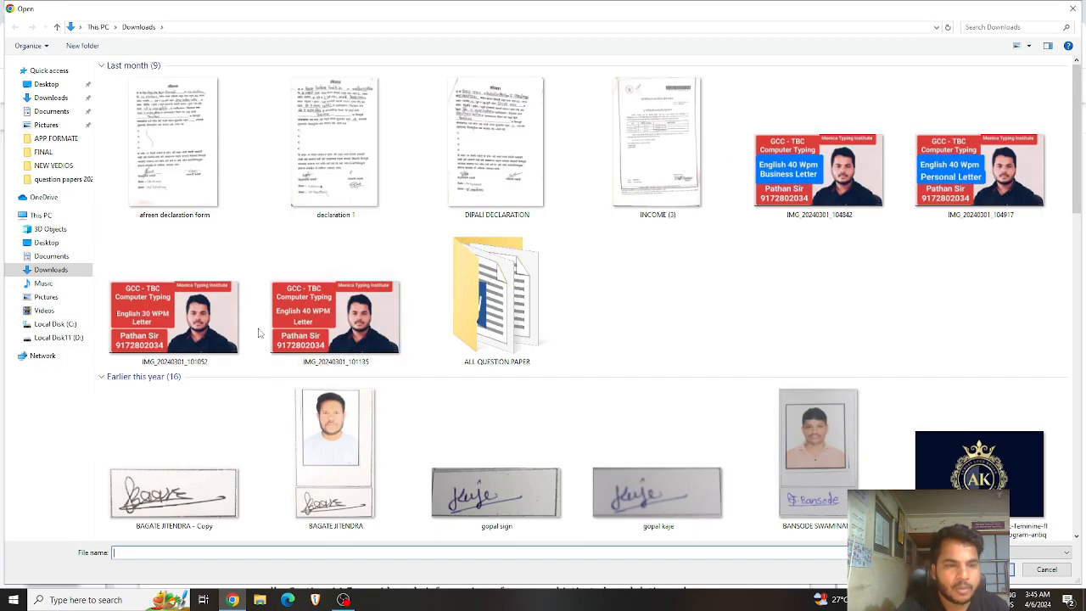
{"action": "left_click", "coordinate": [207, 299]}
{"action": "left_click", "coordinate": [197, 165]}
{"action": "double_click", "coordinate": [196, 165]}
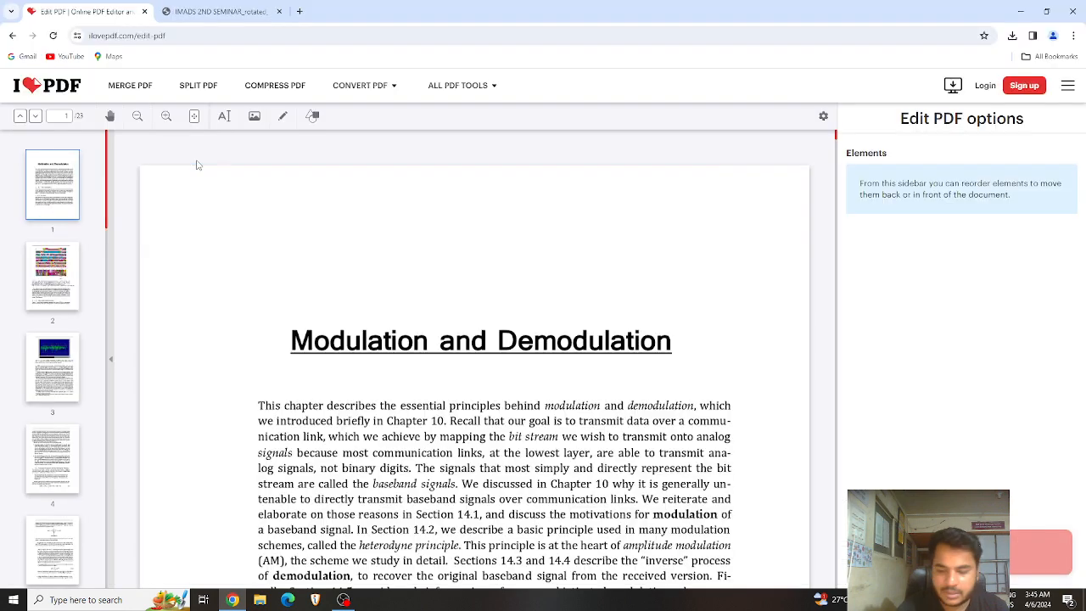
Step: Shrink the image and move it to the top-left beside the Modulation and Demodulation title
{"action": "scroll", "coordinate": [594, 406], "scroll_direction": "down", "scroll_amount": 3}
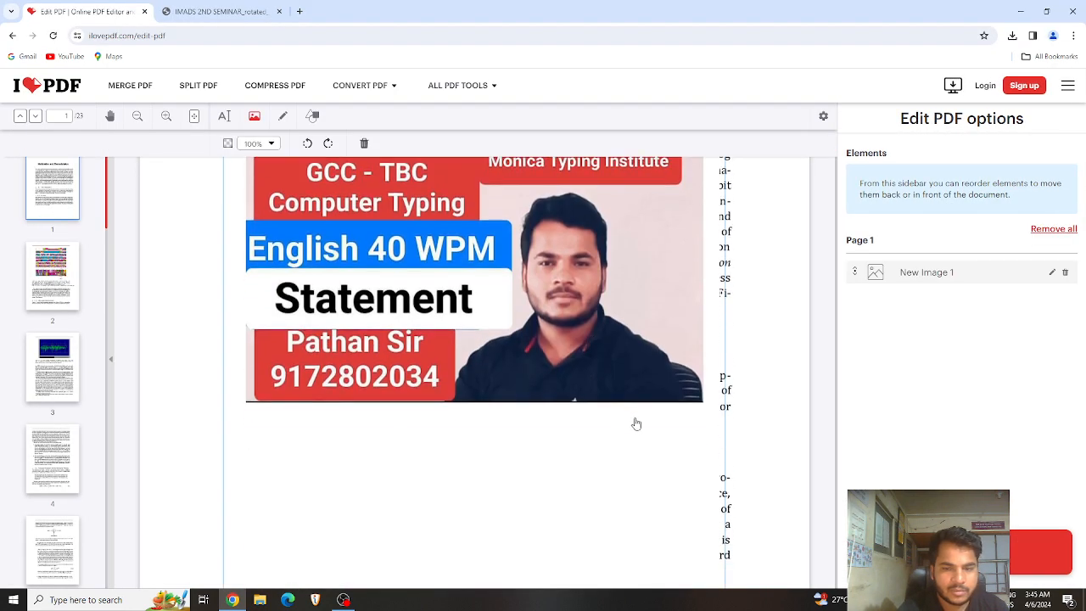
{"action": "scroll", "coordinate": [590, 407], "scroll_direction": "down", "scroll_amount": 3}
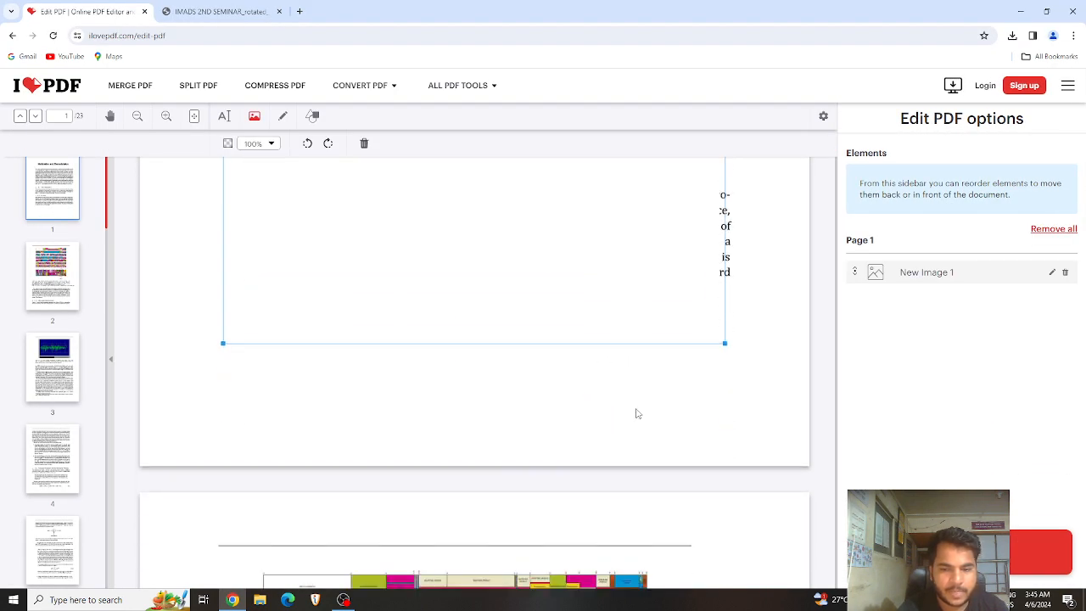
{"action": "left_click_drag", "start_coordinate": [724, 344], "coordinate": [546, 197]}
{"action": "scroll", "coordinate": [521, 270], "scroll_direction": "up", "scroll_amount": 5}
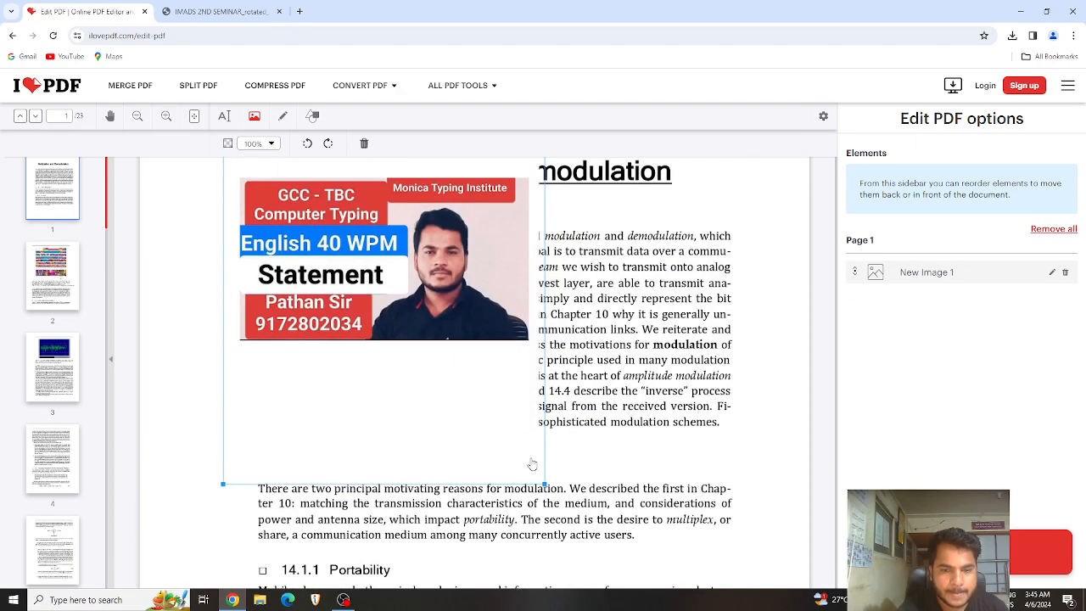
{"action": "left_click_drag", "start_coordinate": [543, 482], "coordinate": [335, 238]}
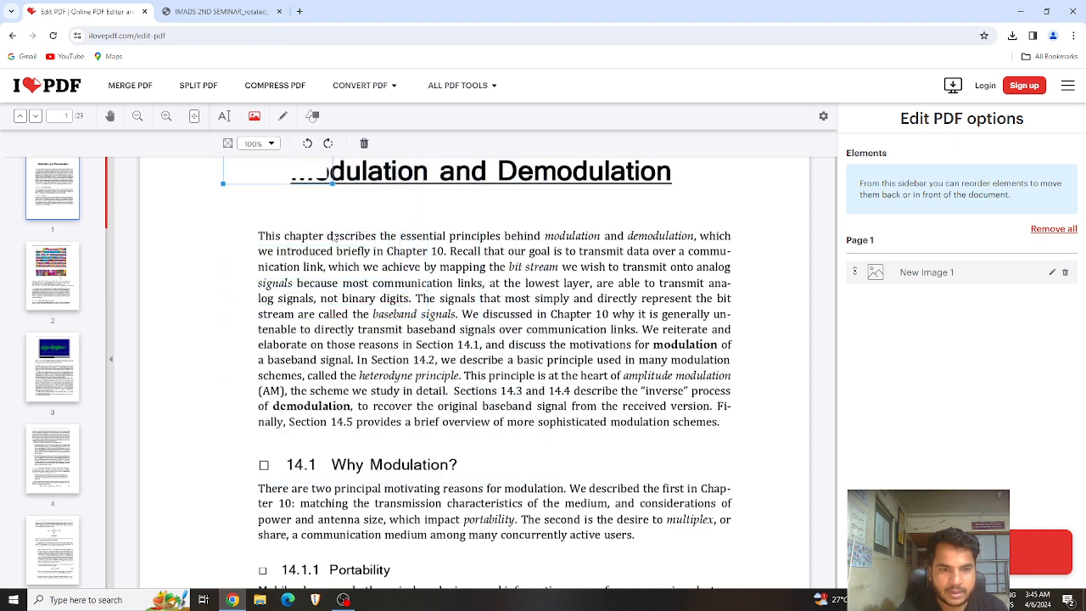
{"action": "left_click_drag", "start_coordinate": [295, 174], "coordinate": [245, 265]}
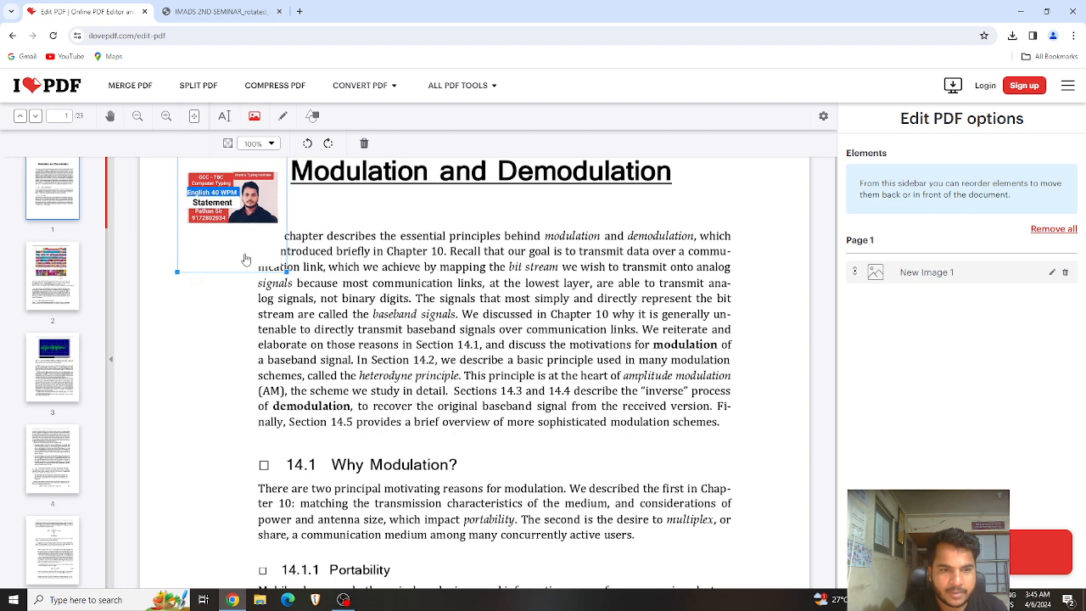
{"action": "left_click", "coordinate": [379, 360]}
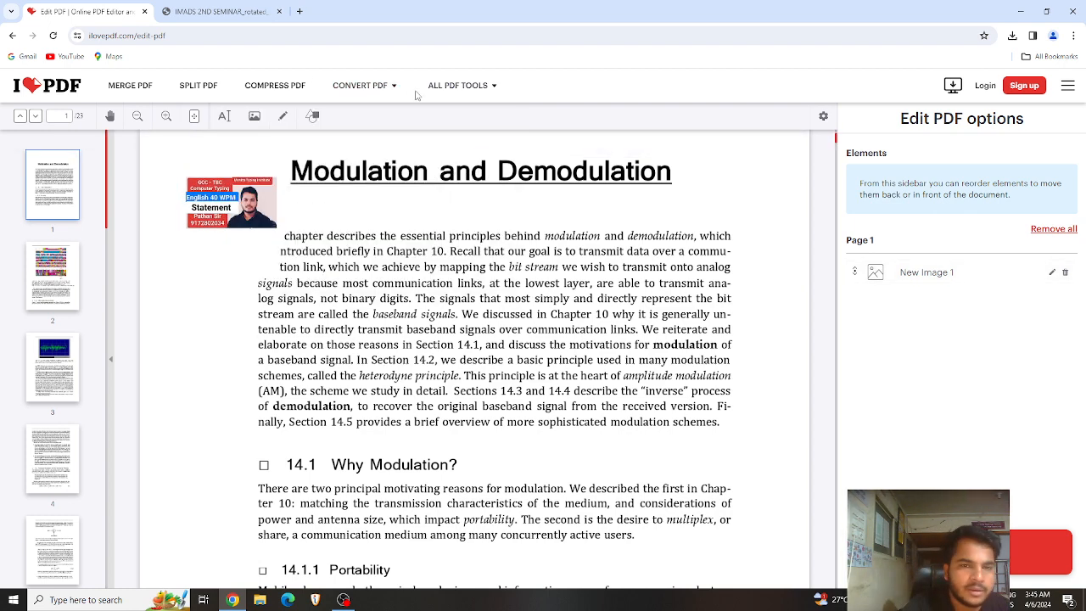
{"action": "mouse_move", "coordinate": [449, 96]}
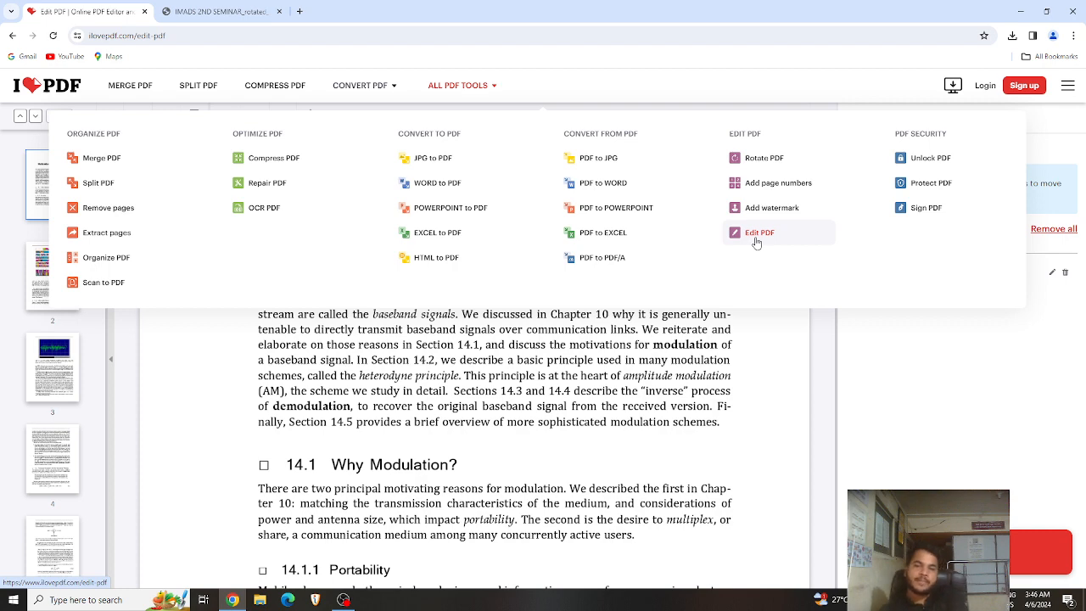
Step: Switch to Protect PDF, leave the editor, and upload IMADS 2ND SEMINAR_rotated_watermark.pdf
{"action": "mouse_move", "coordinate": [504, 83]}
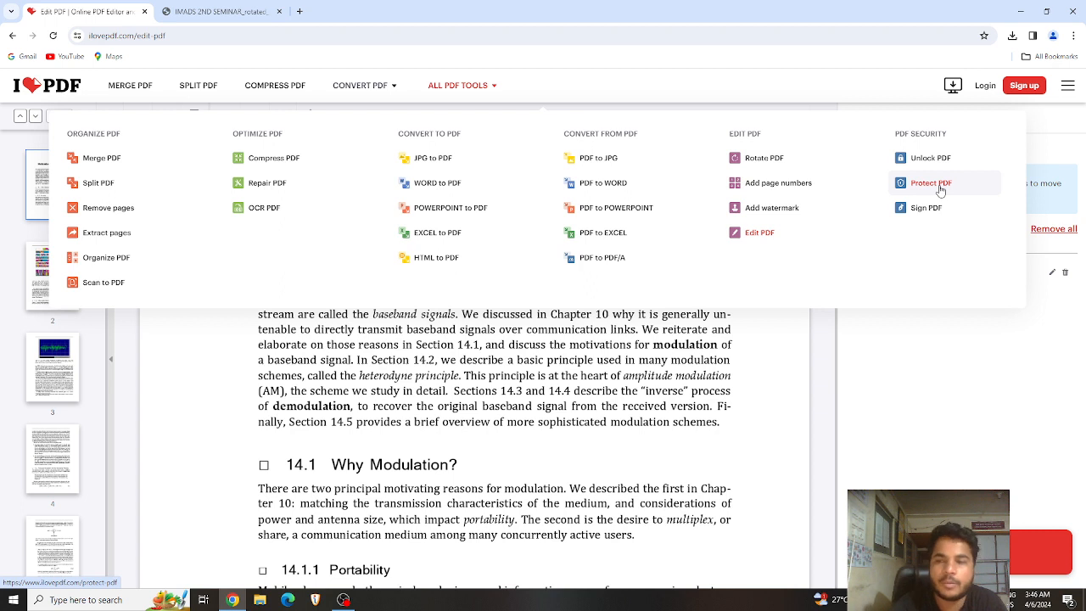
{"action": "left_click", "coordinate": [940, 190]}
{"action": "left_click", "coordinate": [592, 107]}
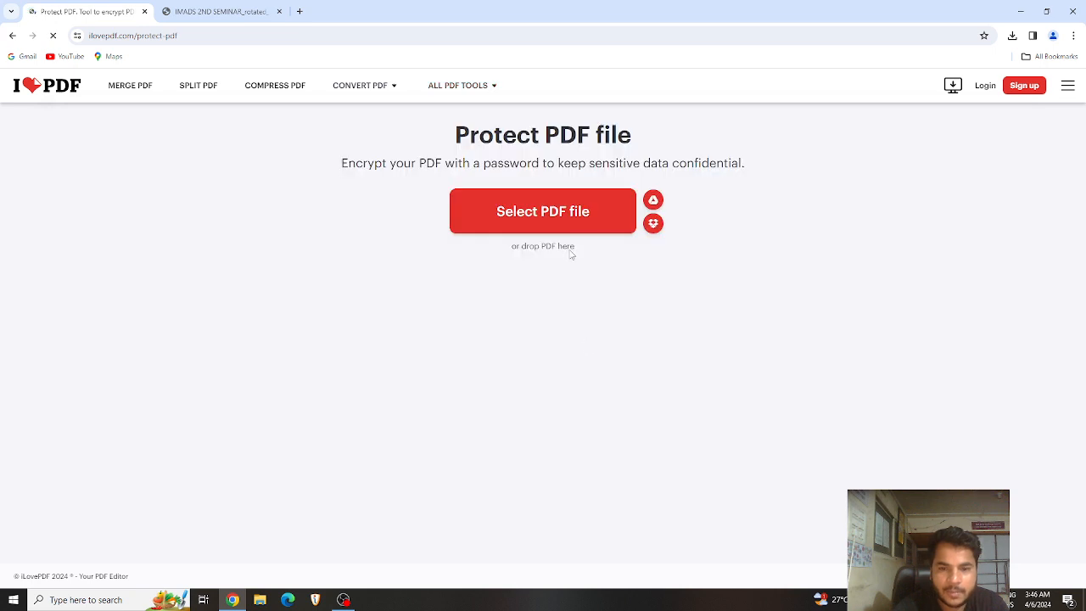
{"action": "left_click", "coordinate": [546, 218]}
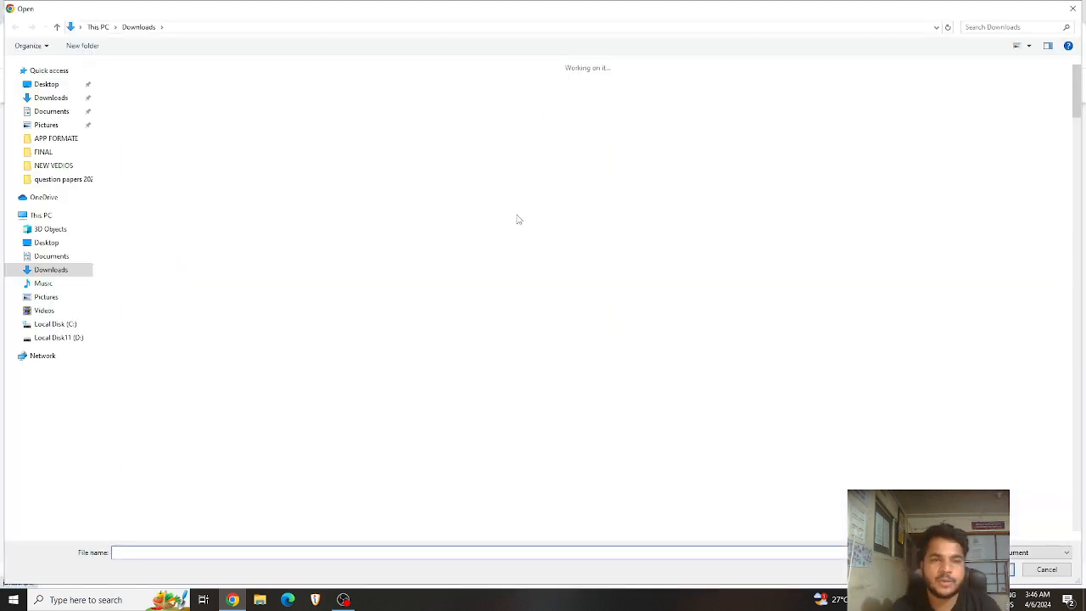
{"action": "left_click", "coordinate": [207, 198]}
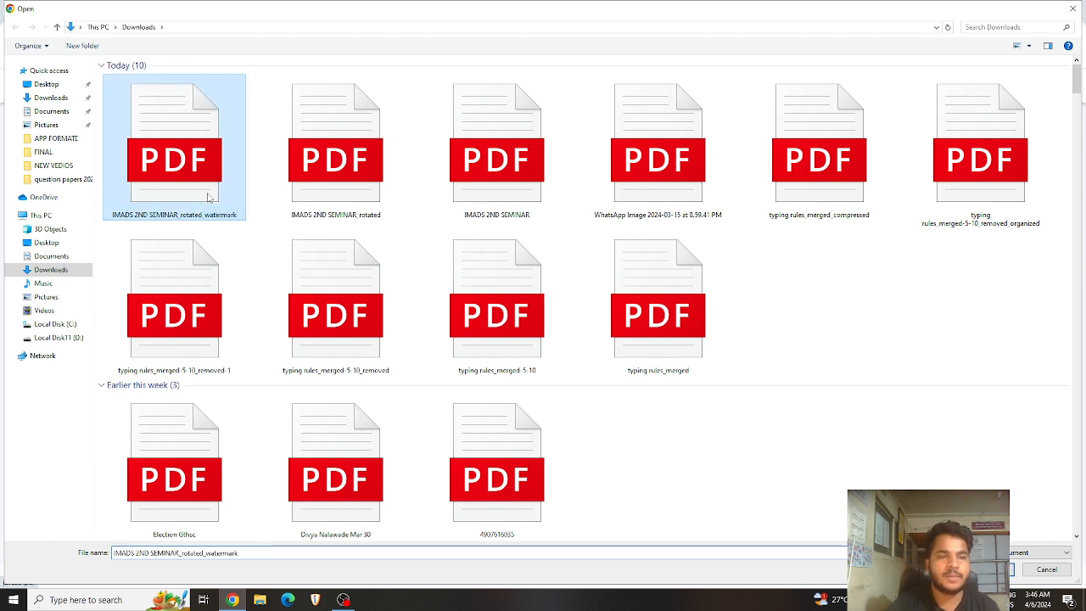
{"action": "double_click", "coordinate": [207, 198]}
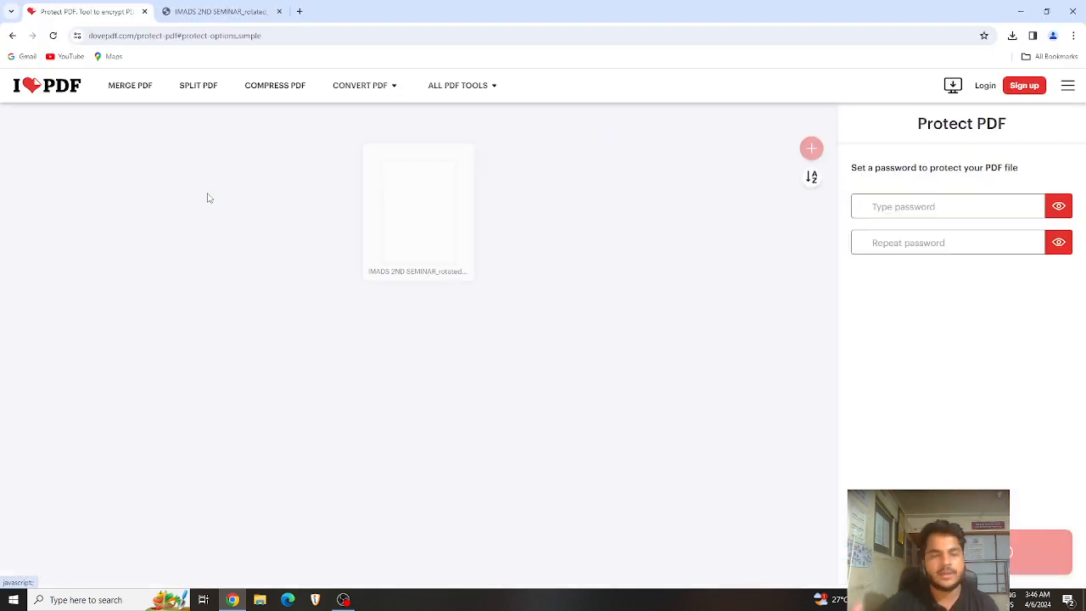
Step: Enter and repeat a password, protect the PDF, and show the downloaded protected copy
{"action": "left_click", "coordinate": [880, 206]}
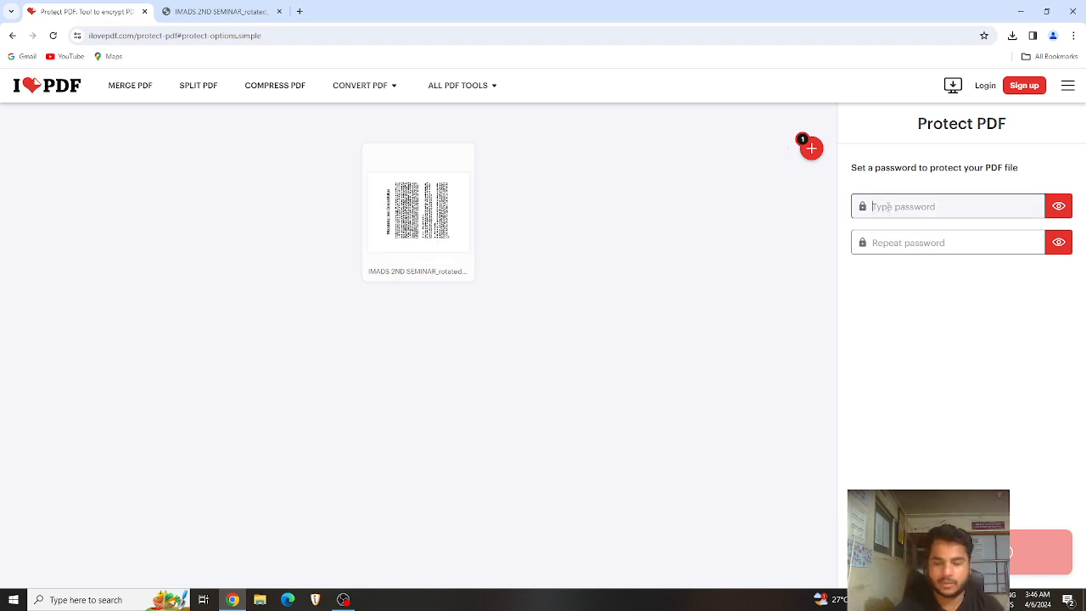
{"action": "type", "text": "1"}
{"action": "left_click", "coordinate": [885, 245]}
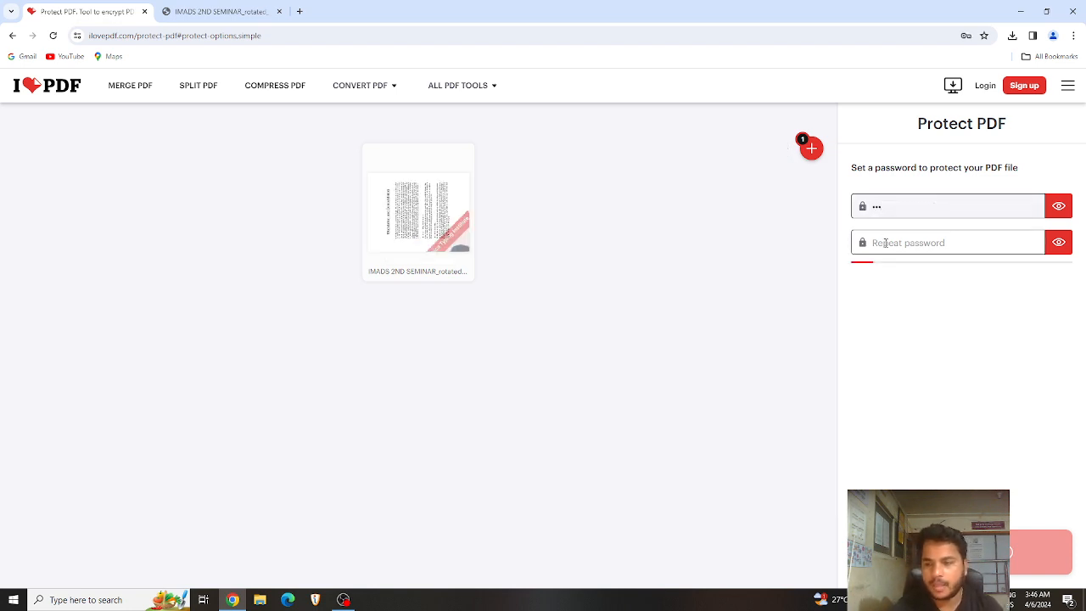
{"action": "type", "text": "12"}
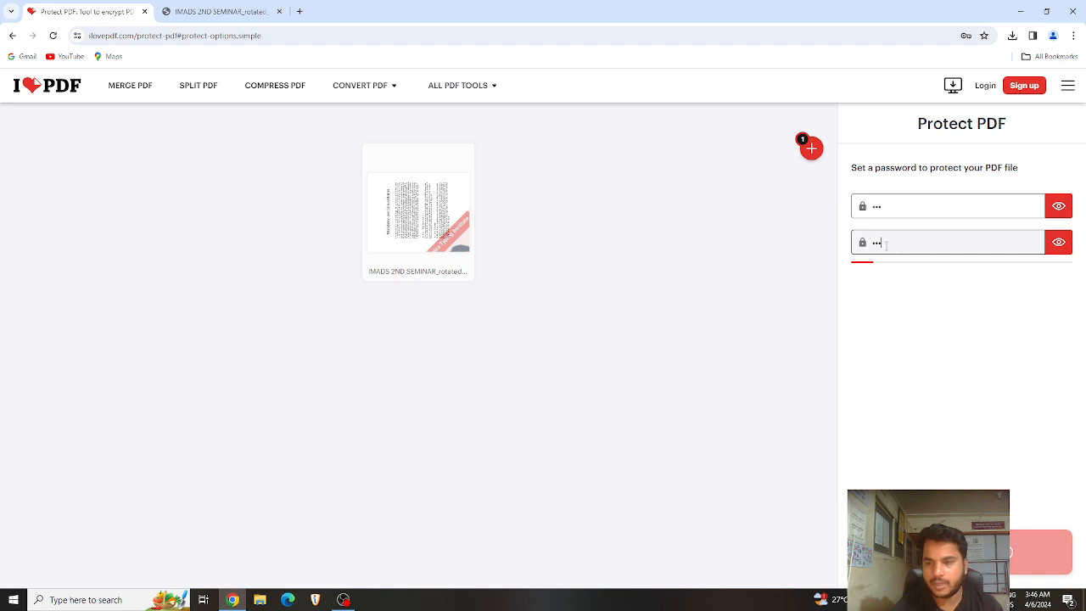
{"action": "left_click", "coordinate": [926, 407]}
{"action": "left_click", "coordinate": [1042, 551]}
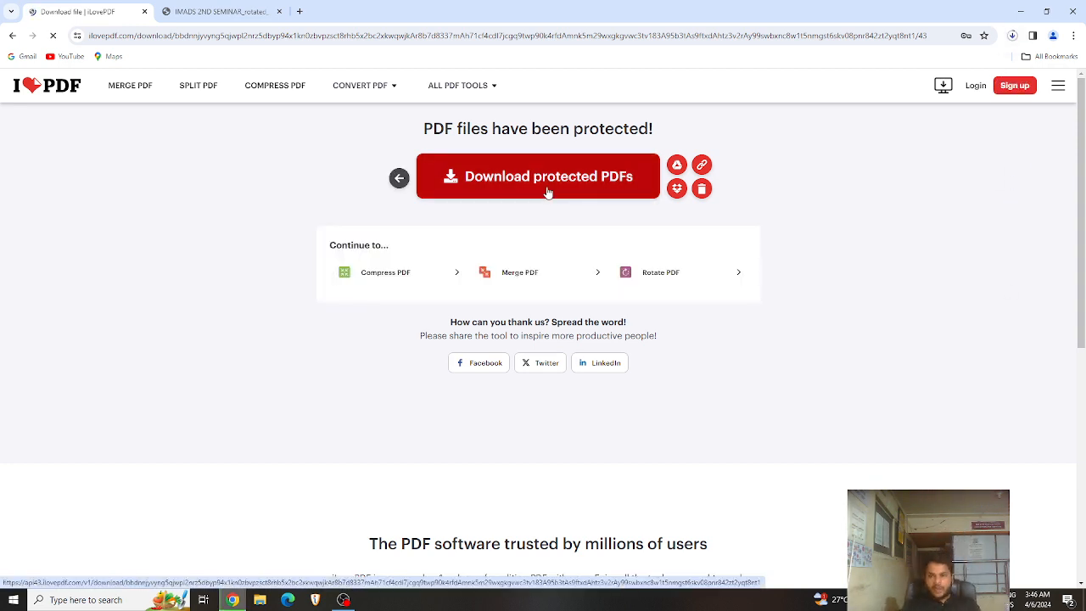
{"action": "key", "text": "ctrl+j"}
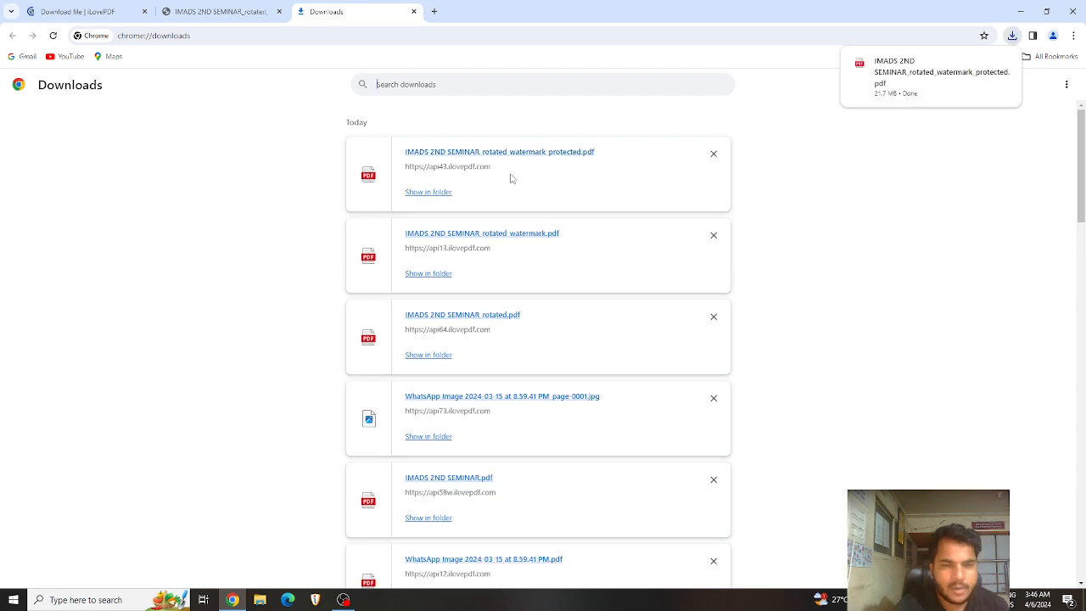
Step: Open the downloaded _protected.pdf, unlock it with its password, and return to Chrome's Downloads page
{"action": "left_click", "coordinate": [511, 157]}
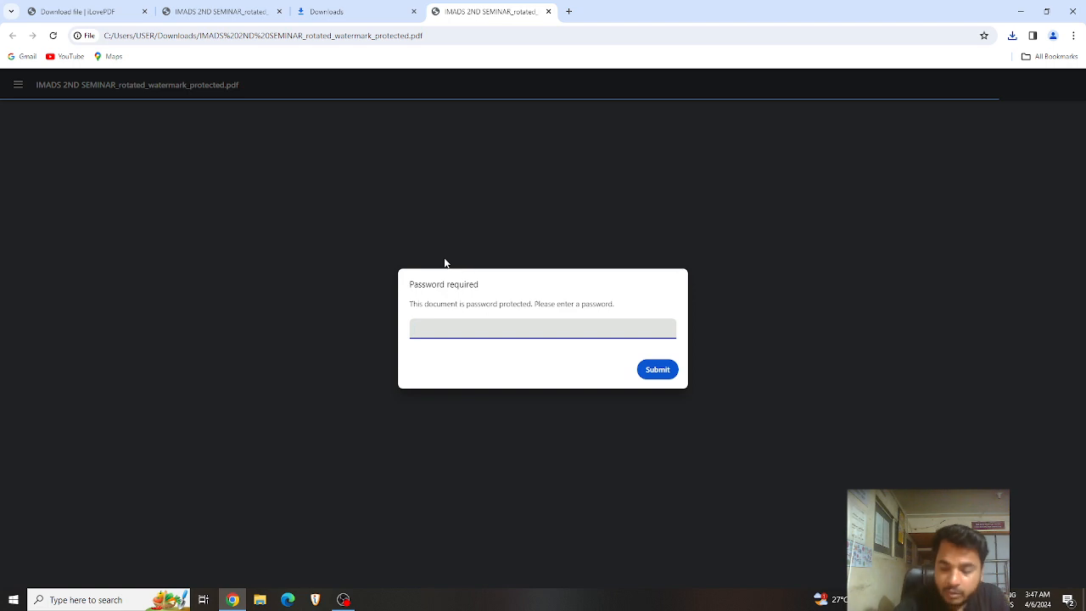
{"action": "key", "text": "Return"}
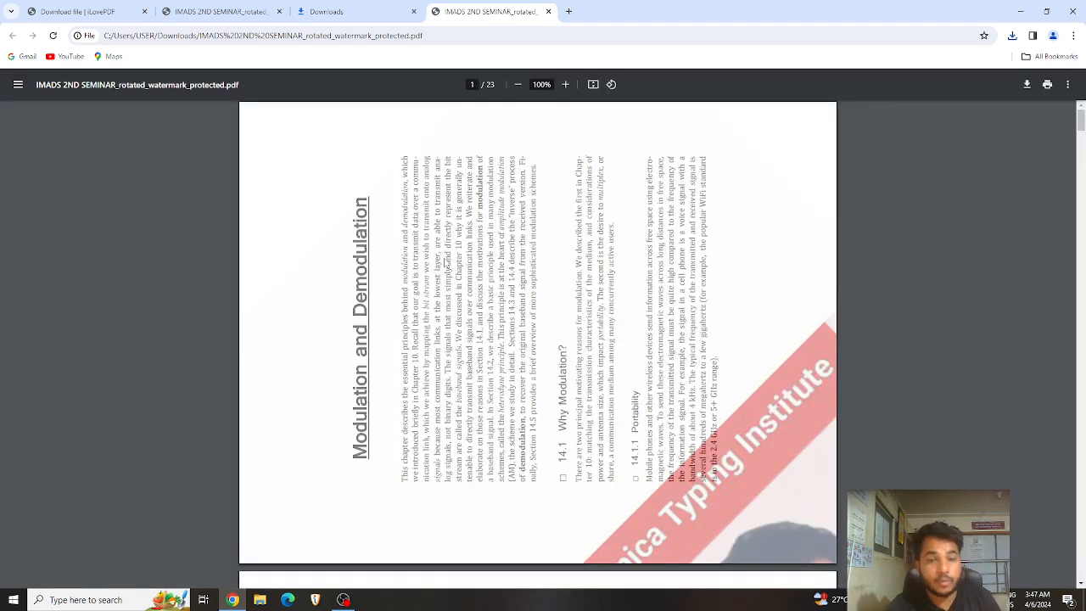
{"action": "left_click", "coordinate": [368, 15]}
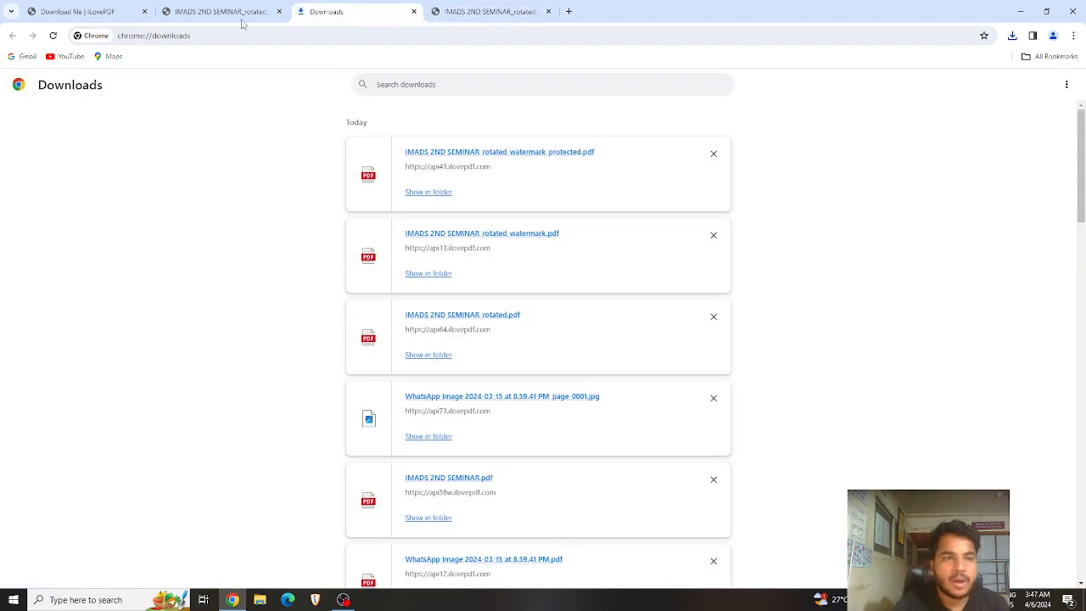
Step: Decline saving the password and load the protected IMADS 2ND SEMINAR PDF into Unlock PDF
{"action": "left_click", "coordinate": [81, 12]}
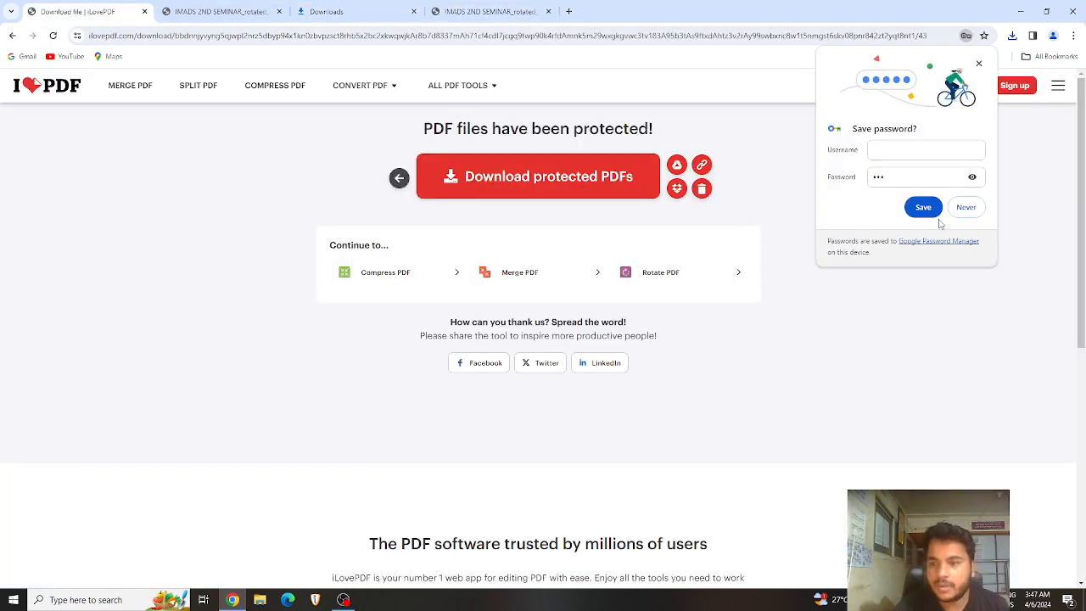
{"action": "left_click", "coordinate": [966, 207]}
{"action": "mouse_move", "coordinate": [463, 86]}
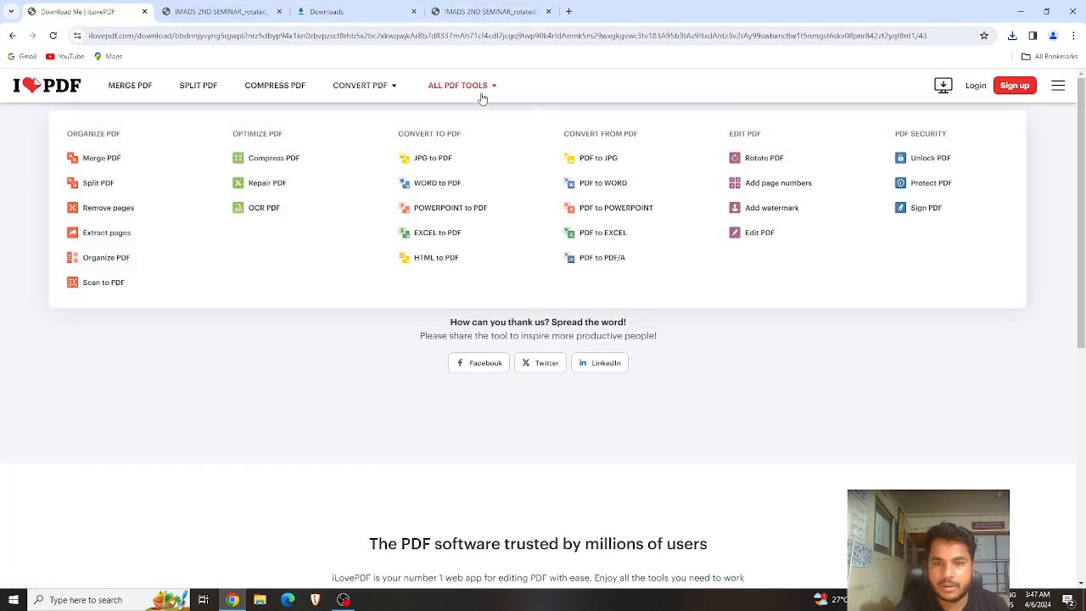
{"action": "left_click", "coordinate": [940, 166]}
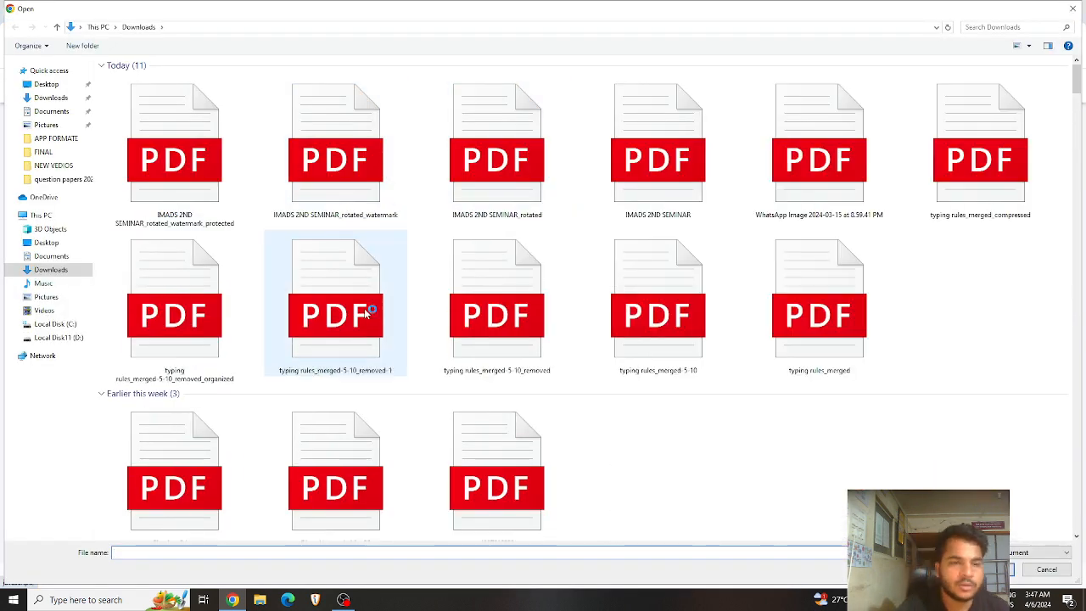
{"action": "left_click", "coordinate": [216, 185]}
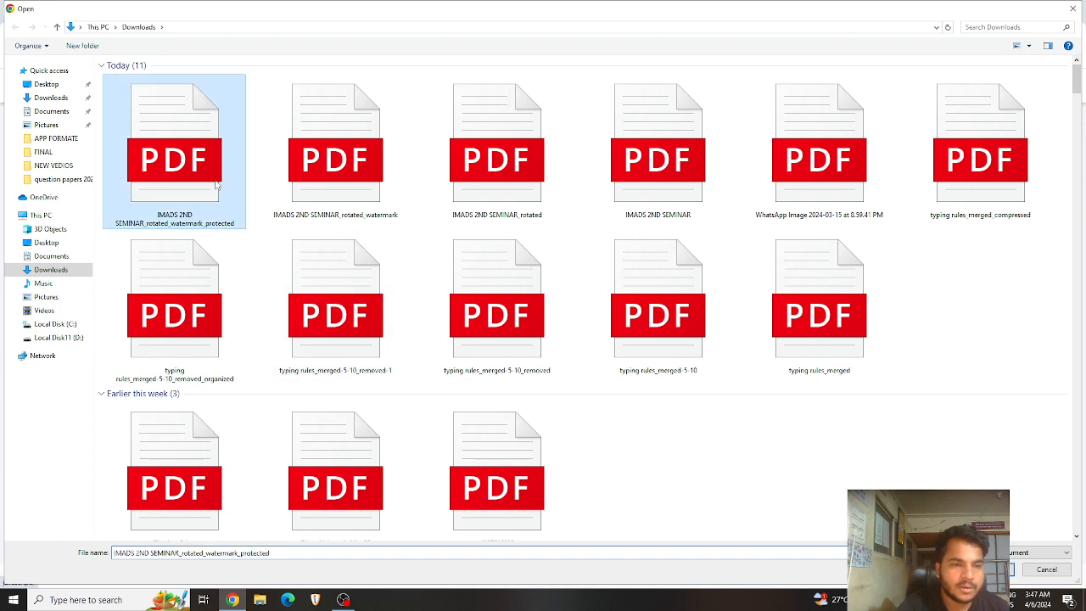
{"action": "double_click", "coordinate": [216, 185]}
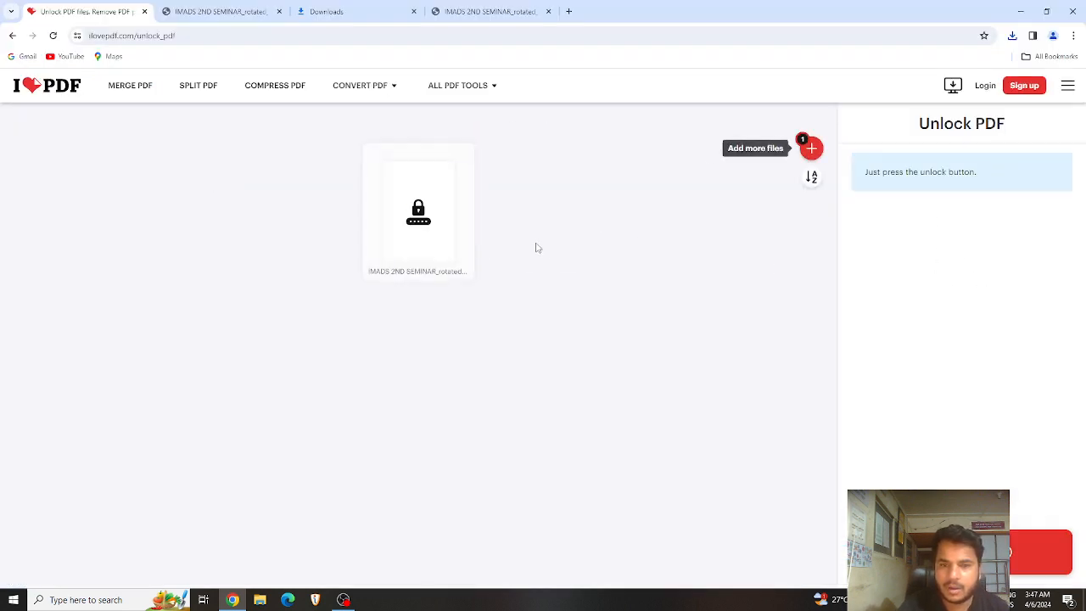
Step: Unlock the seminar PDF and download the _protected_unlocked.pdf copy, checking its download progress
{"action": "left_click", "coordinate": [1041, 552]}
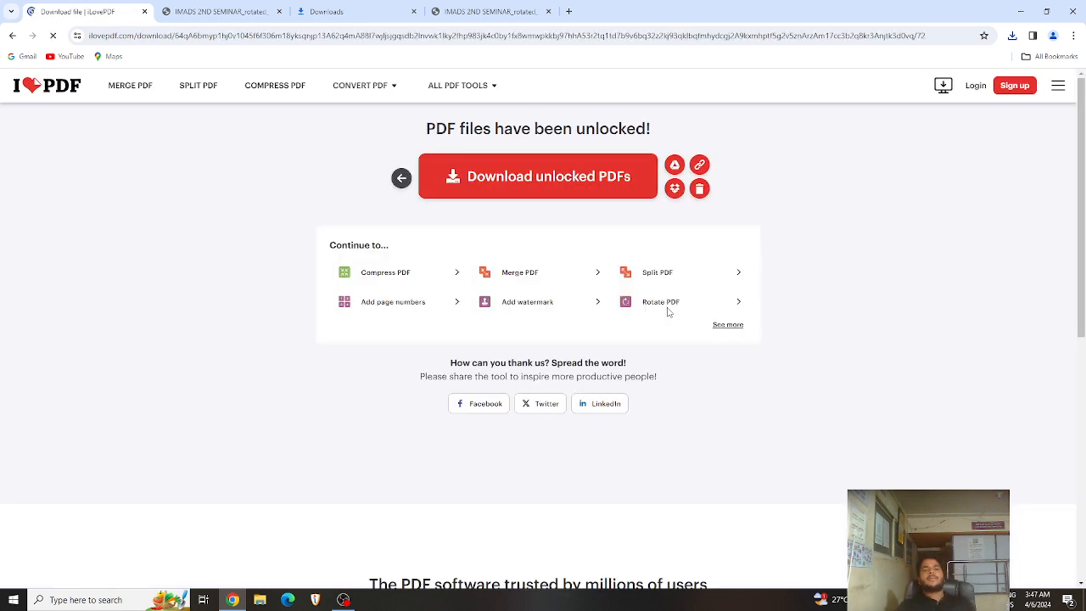
{"action": "left_click", "coordinate": [546, 191]}
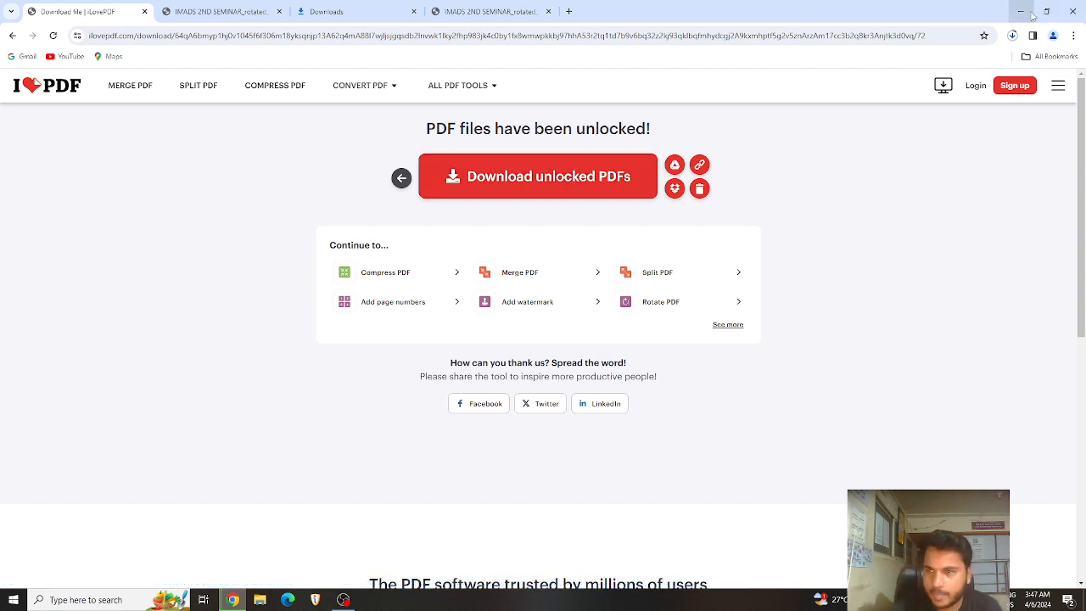
{"action": "left_click", "coordinate": [1013, 37]}
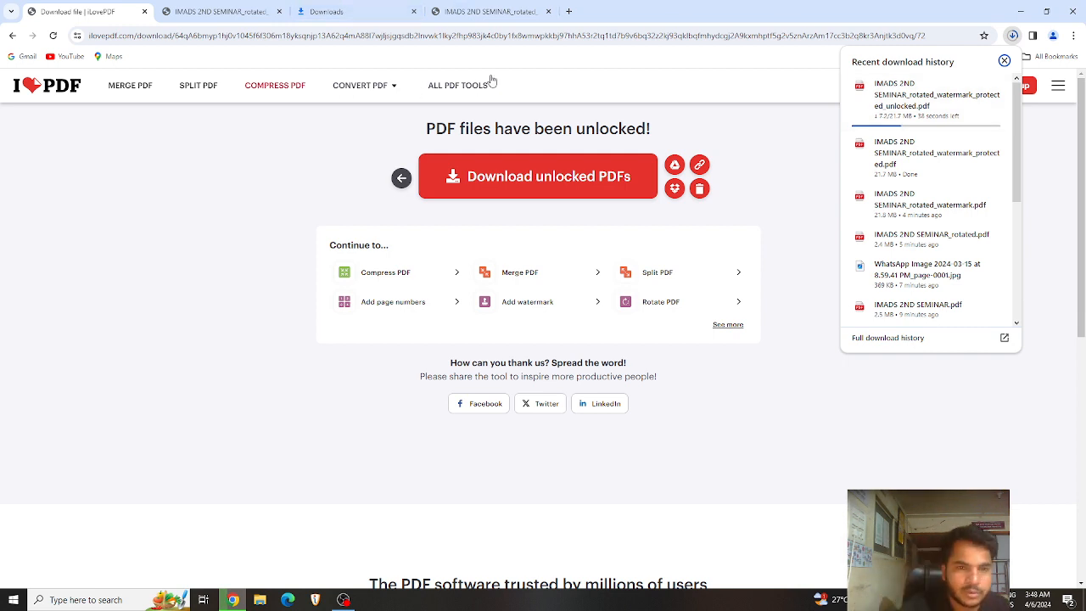
{"action": "mouse_move", "coordinate": [496, 99]}
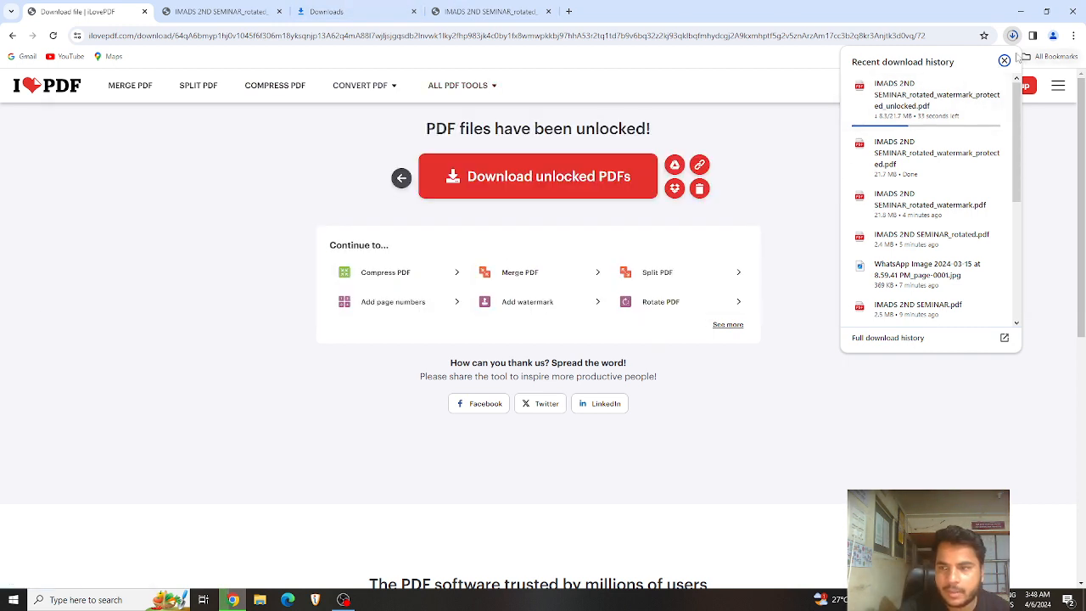
{"action": "left_click", "coordinate": [1005, 64]}
{"action": "mouse_move", "coordinate": [458, 84]}
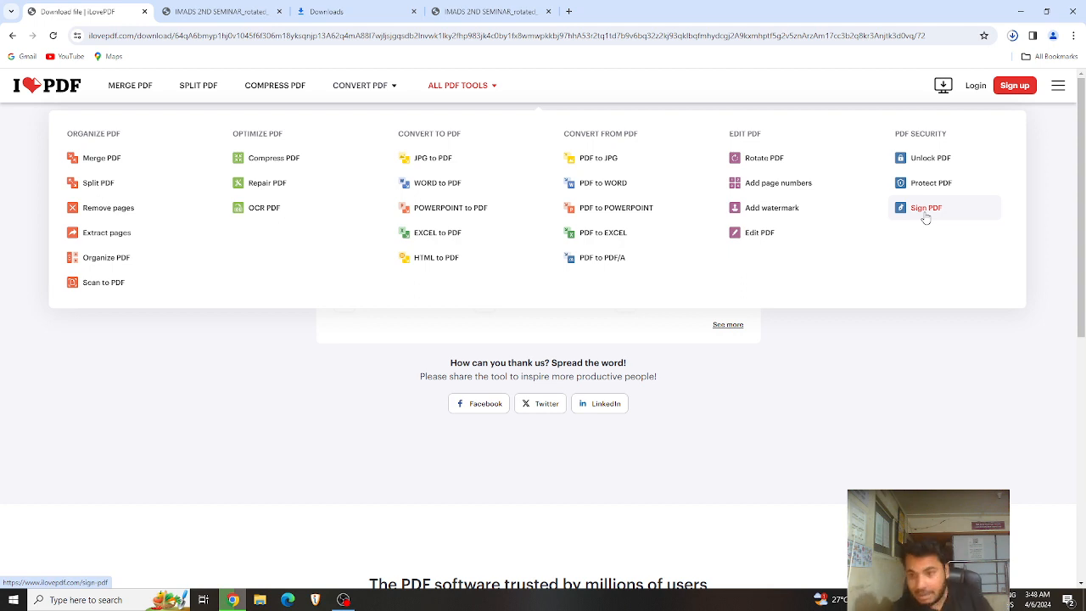
Step: Load the WhatsApp Image PDF into Sign PDF and choose to sign it as Only me
{"action": "left_click", "coordinate": [926, 209]}
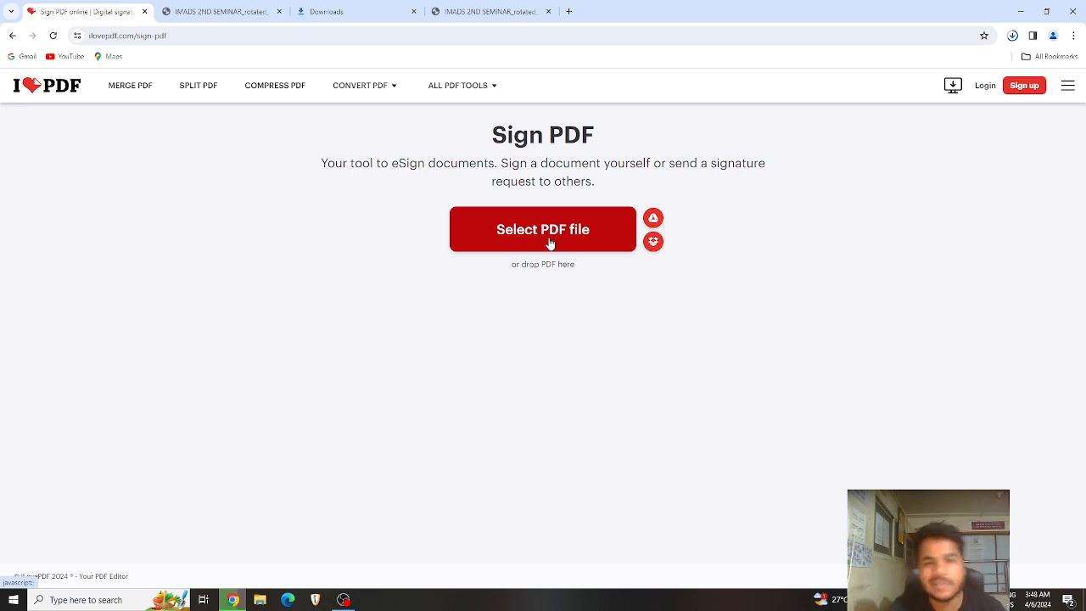
{"action": "left_click", "coordinate": [575, 238]}
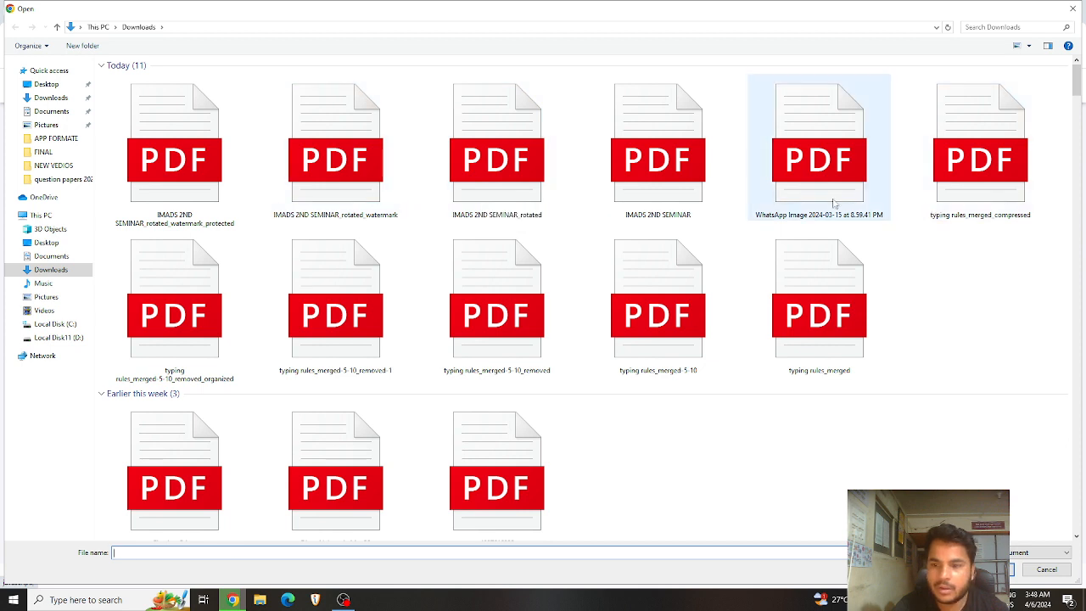
{"action": "double_click", "coordinate": [819, 162]}
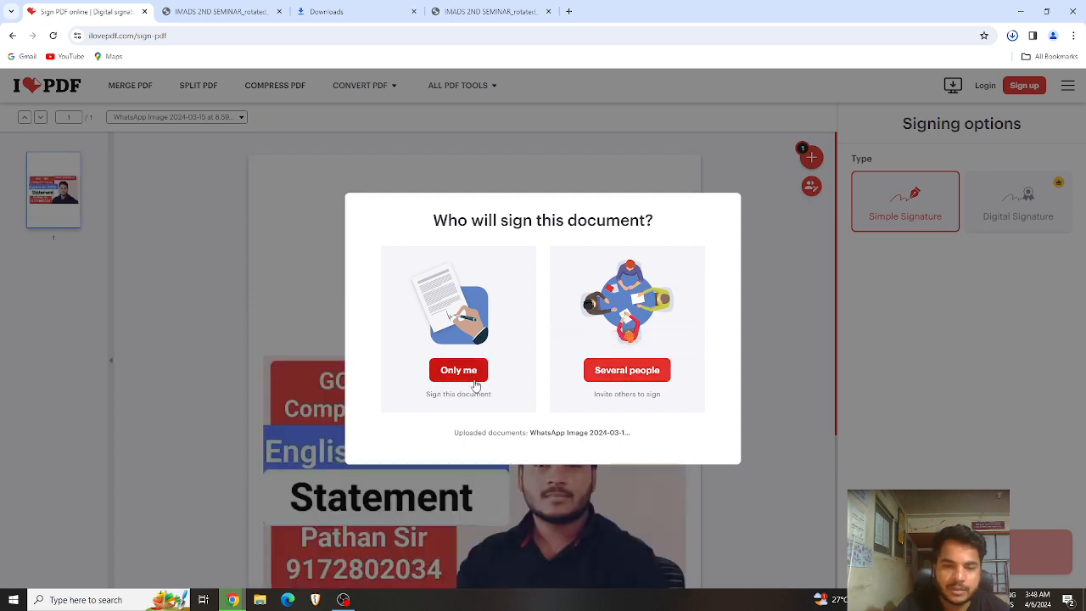
{"action": "left_click", "coordinate": [472, 378]}
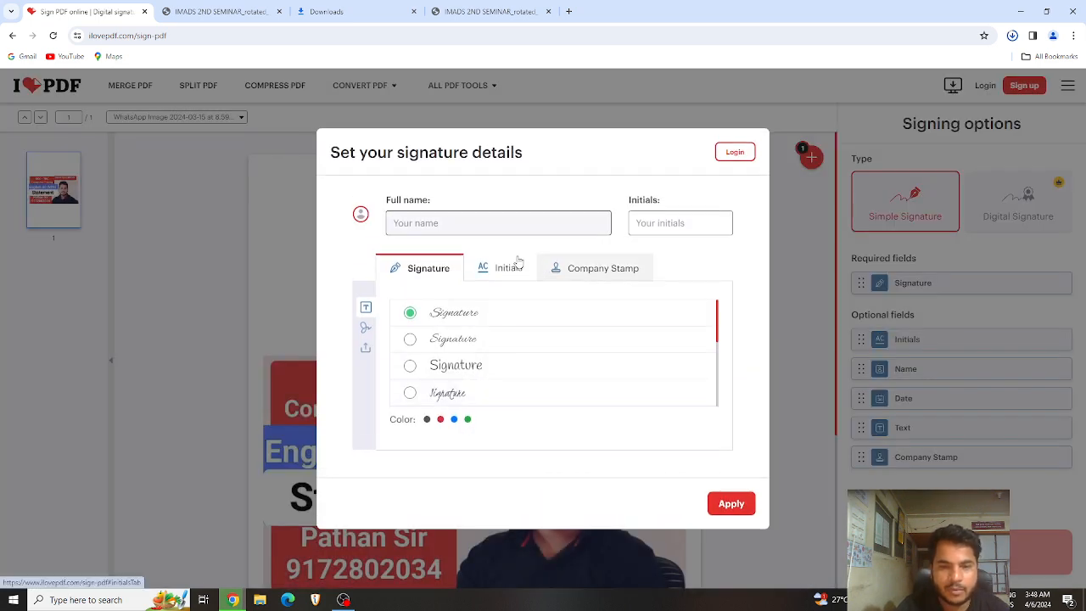
Step: Enter the signer's full name and INCHARGE initials, choose blue, and apply the signature
{"action": "left_click", "coordinate": [674, 223]}
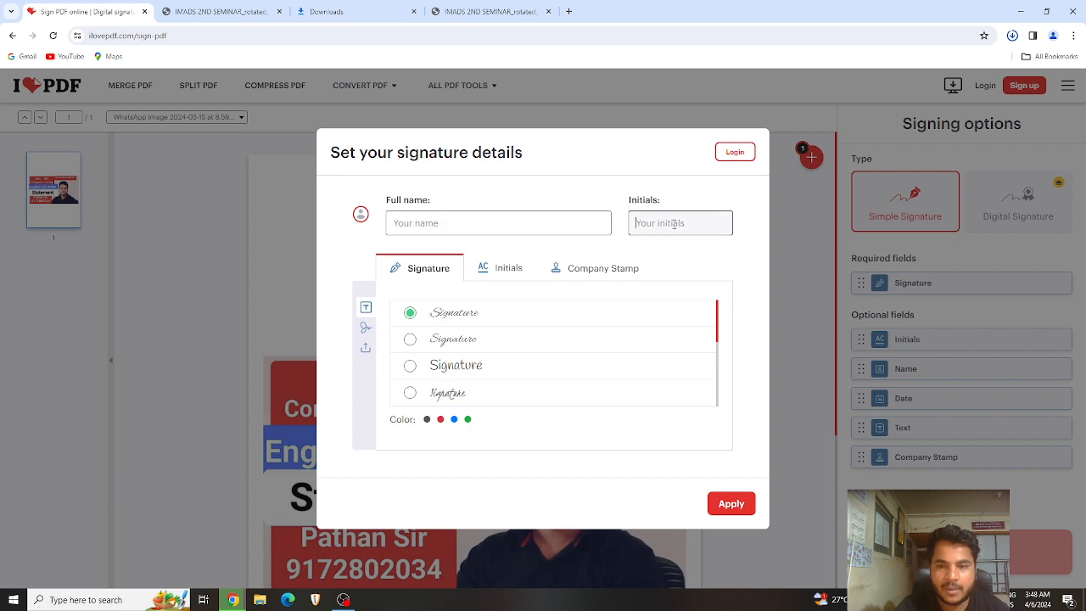
{"action": "left_click", "coordinate": [441, 222]}
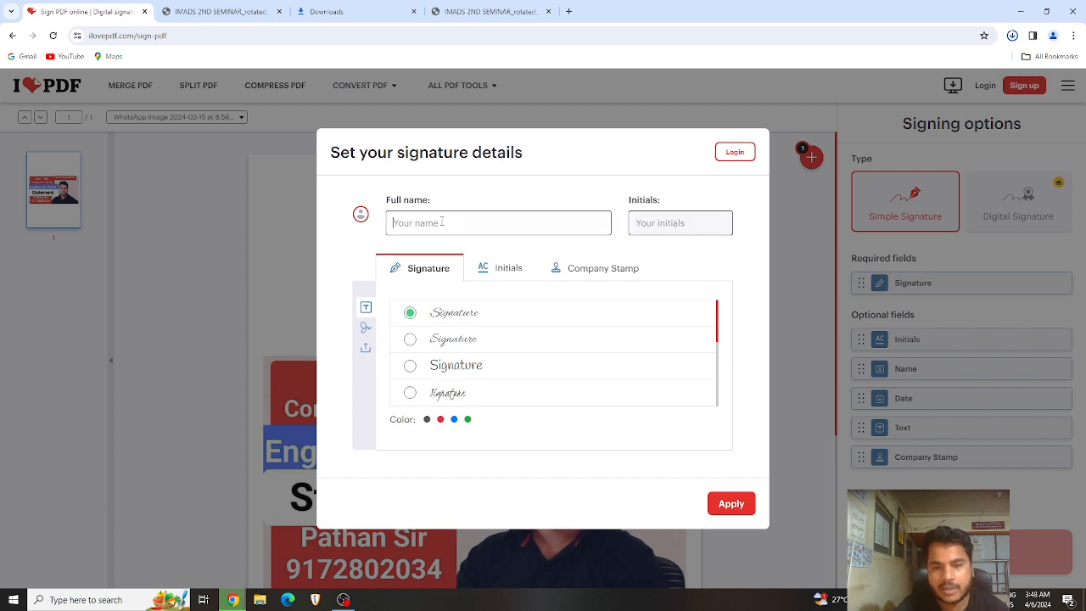
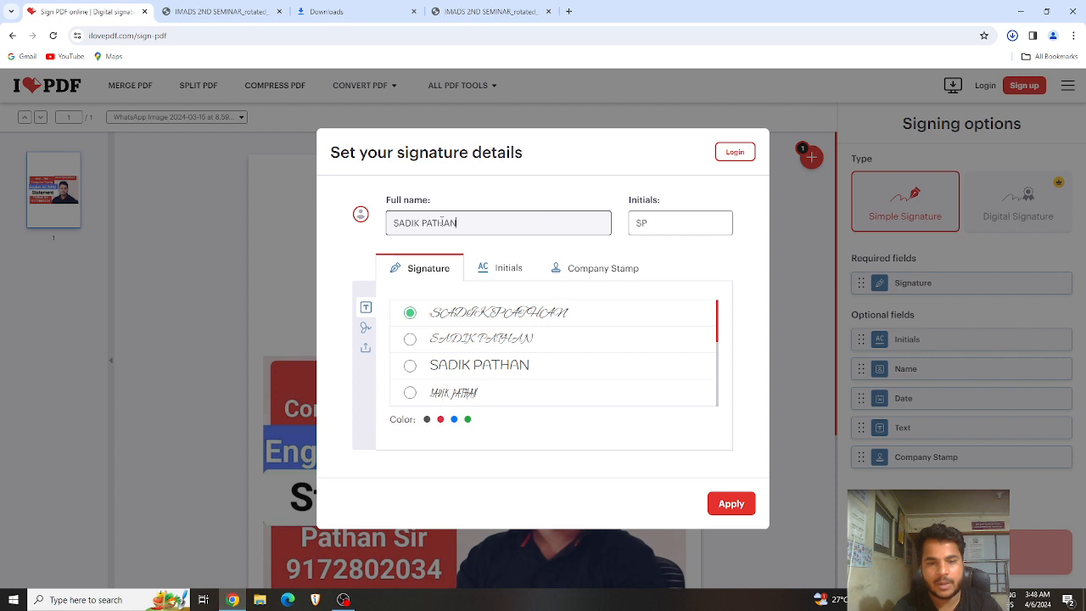
{"action": "key", "text": "Tab"}
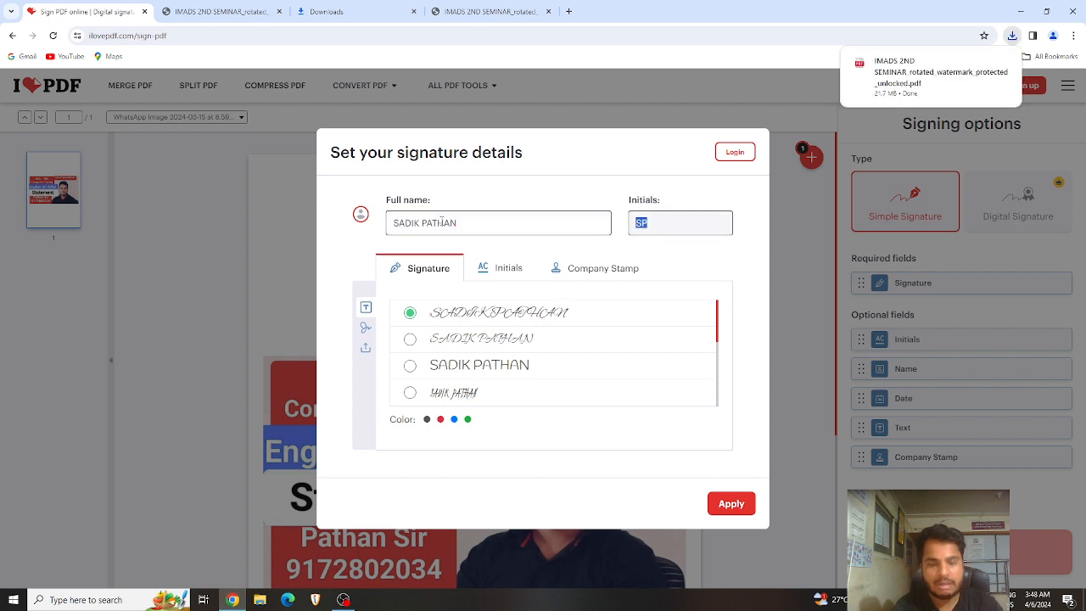
{"action": "type", "text": "INCHAR"}
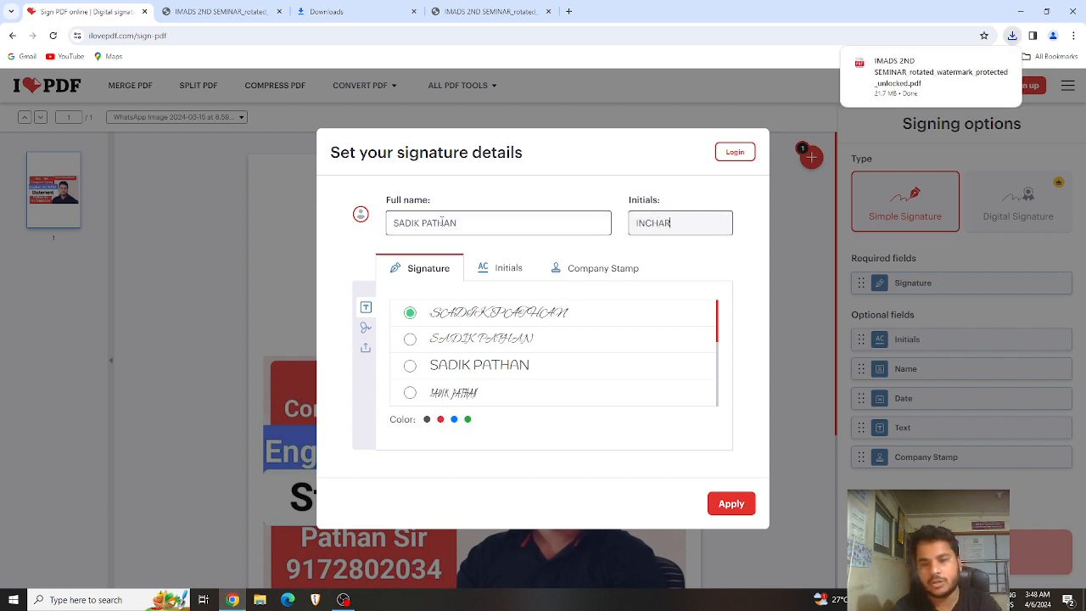
{"action": "type", "text": "GE"}
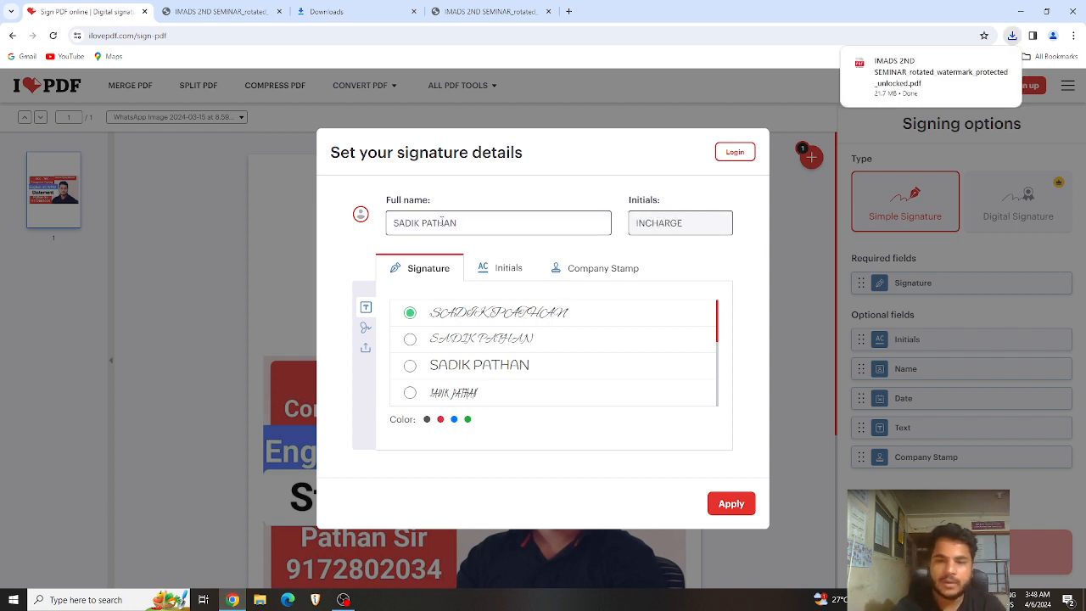
{"action": "left_click", "coordinate": [561, 496]}
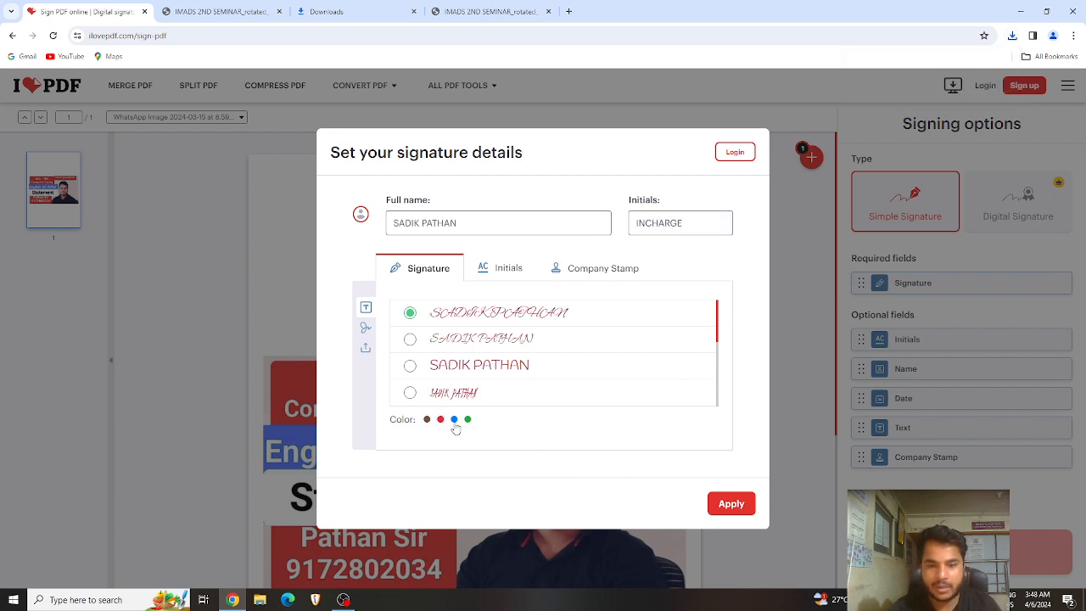
{"action": "left_click", "coordinate": [453, 422]}
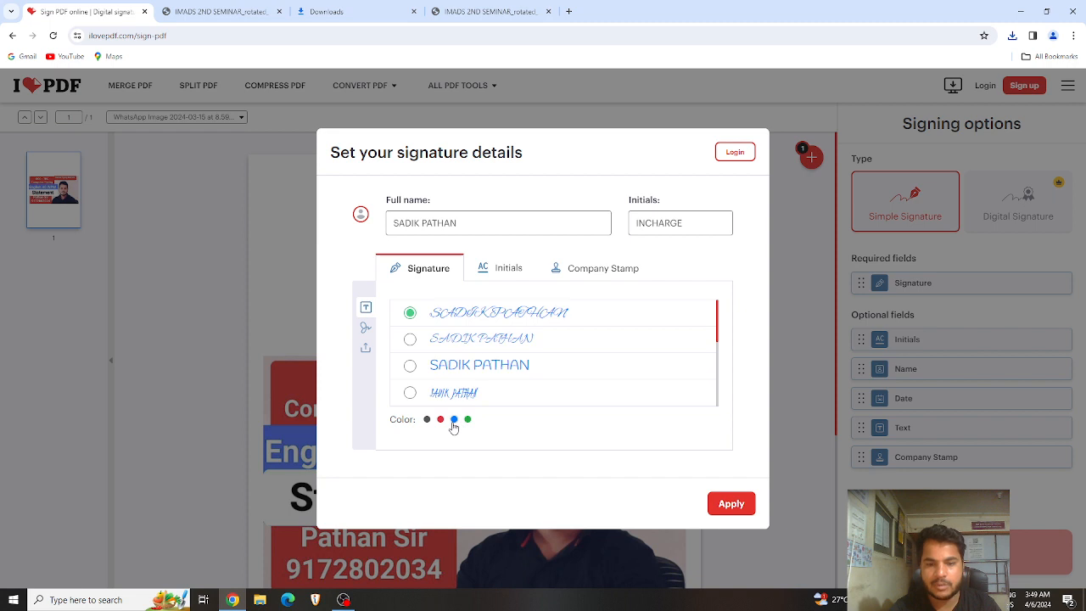
{"action": "left_click", "coordinate": [727, 504]}
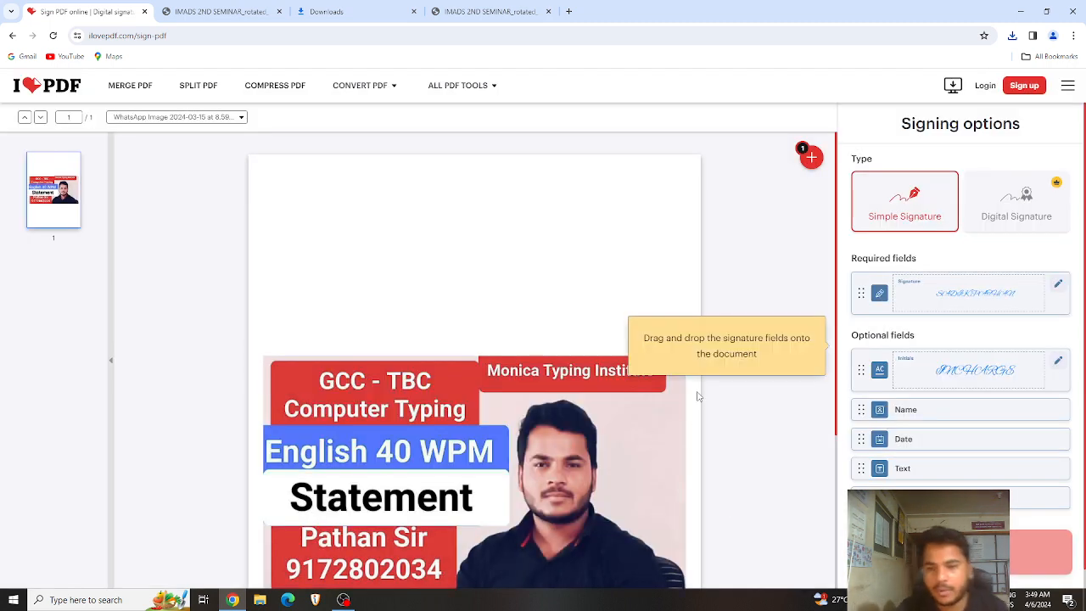
Step: Add the Name field and drag it beside the man's face, leaving the signature details unchanged
{"action": "scroll", "coordinate": [697, 395], "scroll_direction": "down", "scroll_amount": 2}
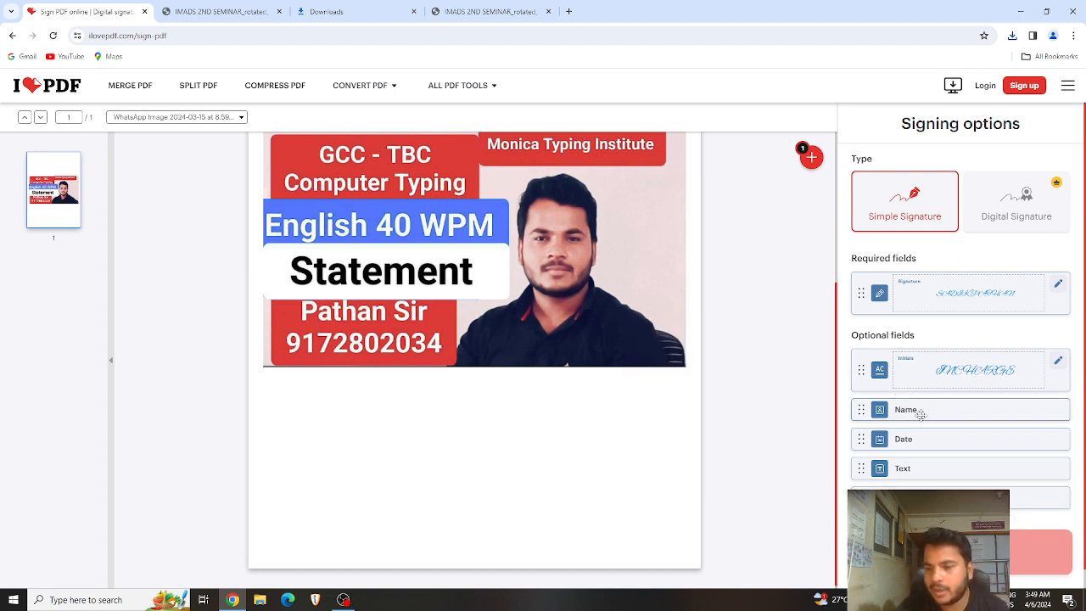
{"action": "left_click", "coordinate": [920, 414]}
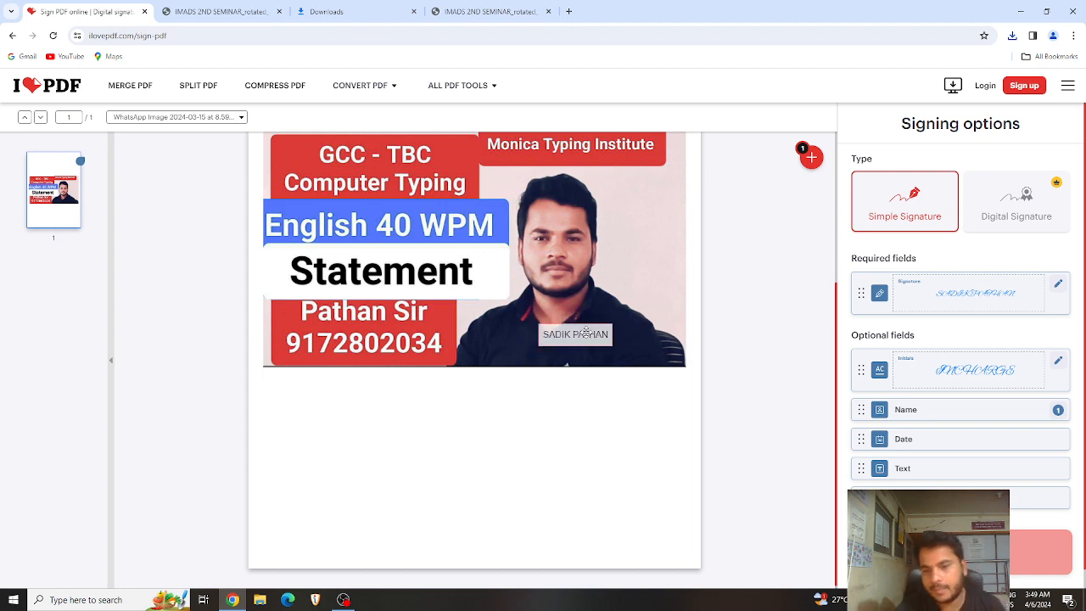
{"action": "left_click_drag", "start_coordinate": [585, 333], "coordinate": [649, 264]}
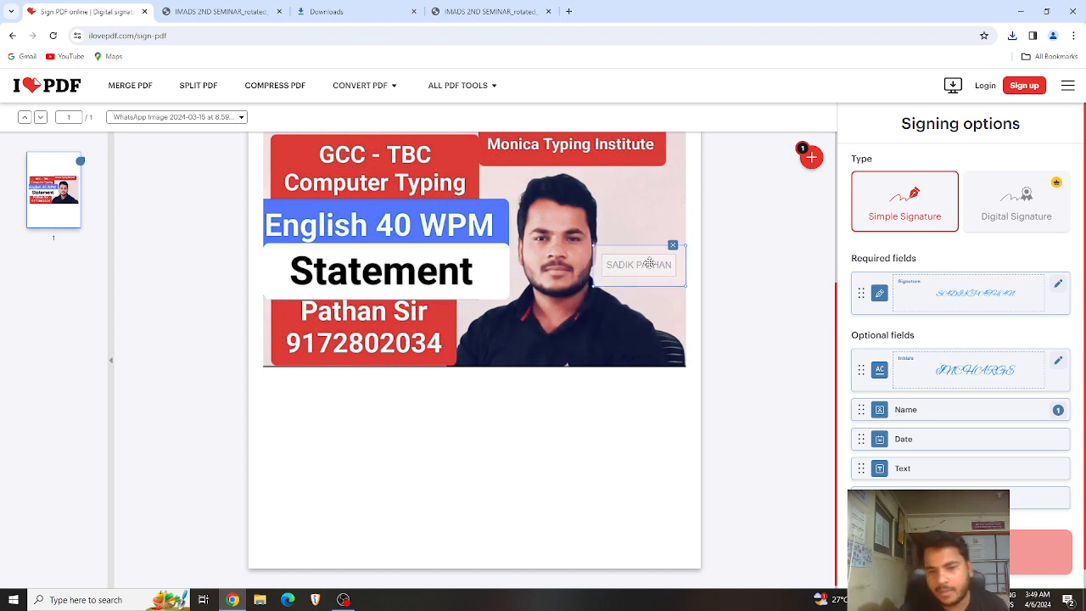
{"action": "double_click", "coordinate": [649, 264]}
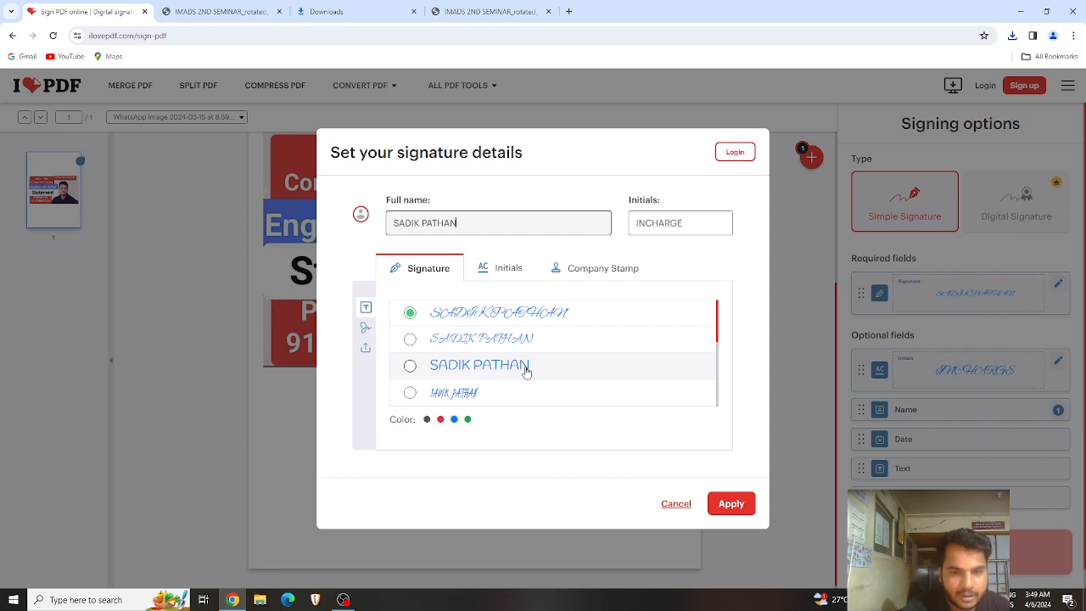
{"action": "scroll", "coordinate": [526, 370], "scroll_direction": "down", "scroll_amount": 3}
{"action": "left_click", "coordinate": [678, 504]}
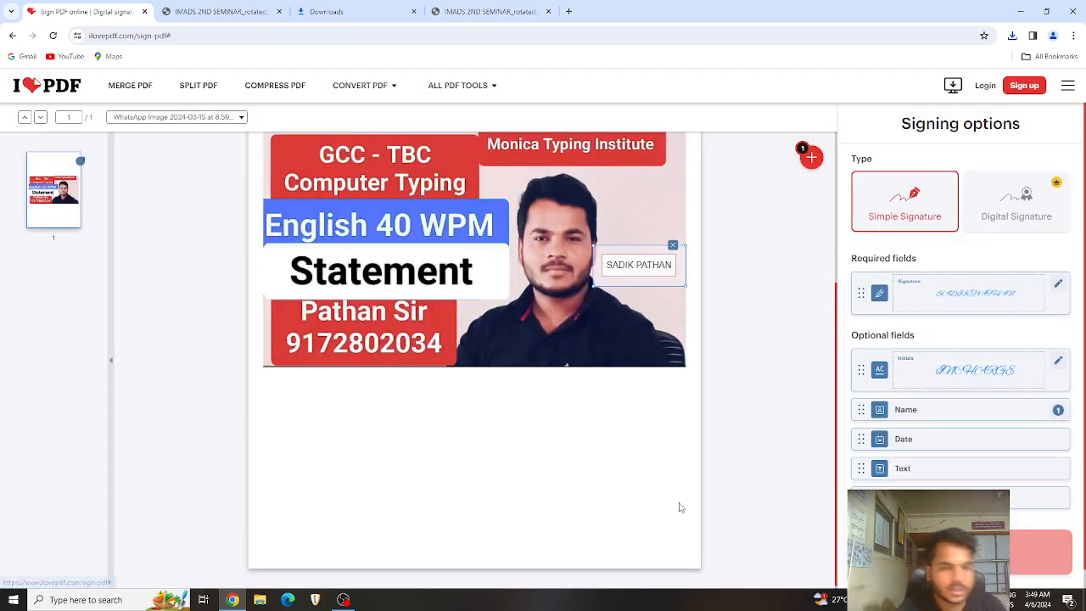
{"action": "mouse_move", "coordinate": [473, 93]}
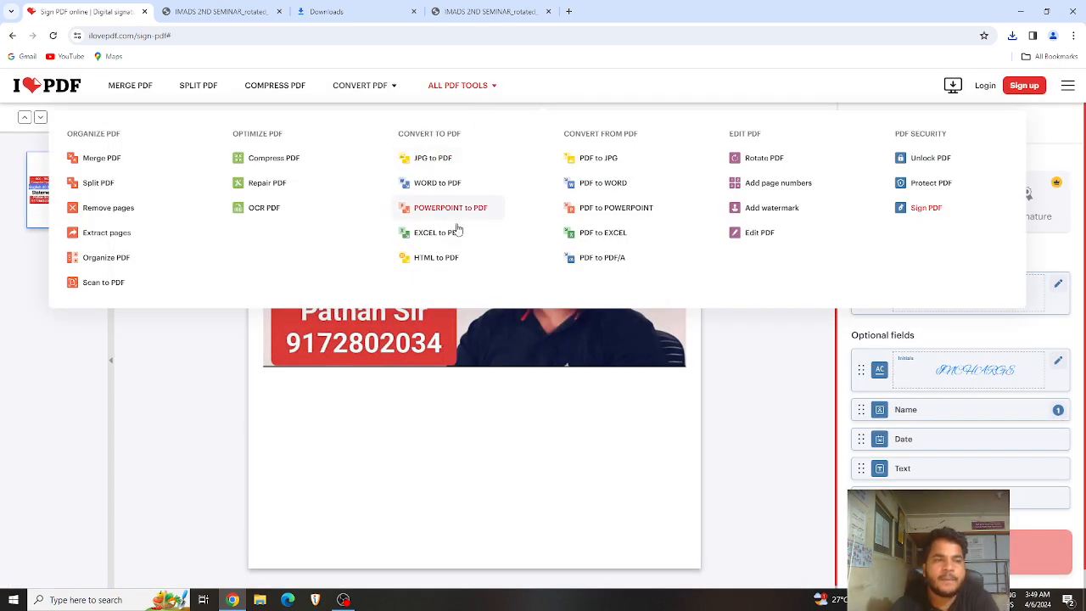